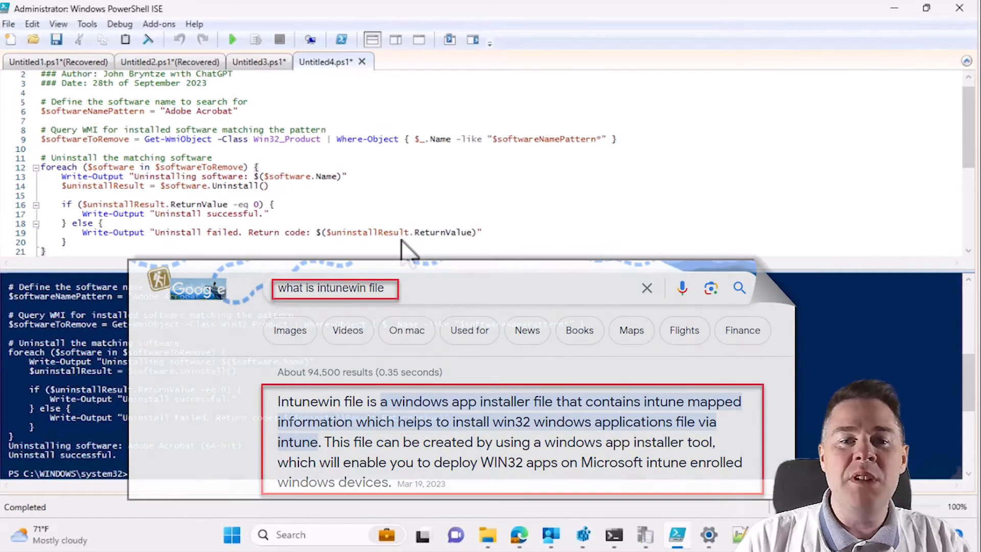
Switch to File Explorer and view the Output folder inside C:\IntunePackages\AdobeAcrobat23.006.20320x64.
{"action": "left_click", "coordinate": [489, 542]}
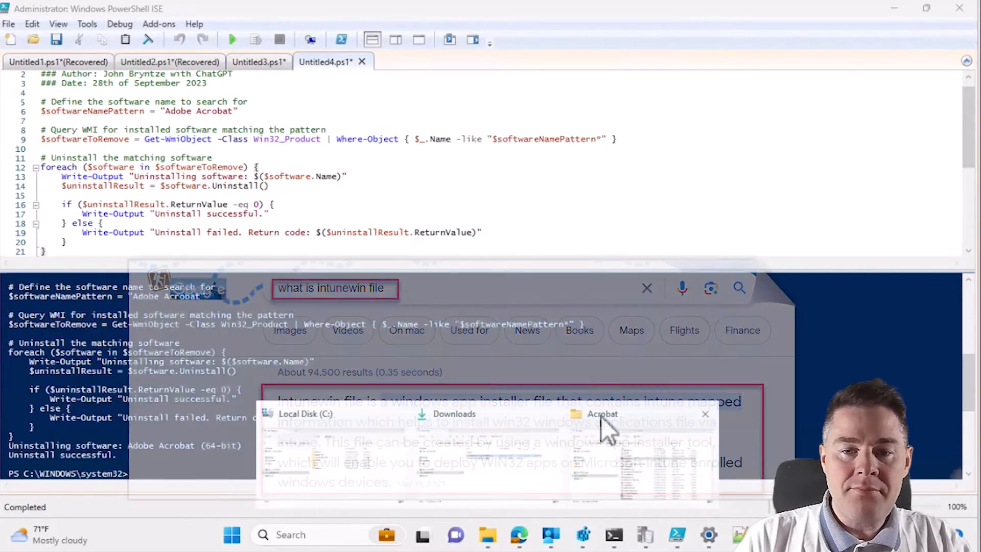
{"action": "mouse_move", "coordinate": [530, 410]}
{"action": "left_click", "coordinate": [617, 422]}
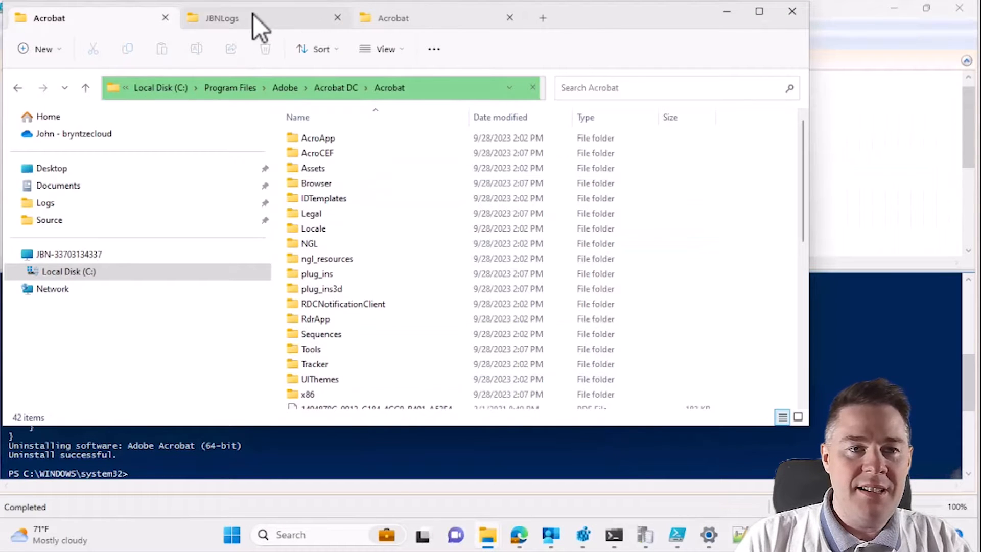
{"action": "mouse_move", "coordinate": [483, 539]}
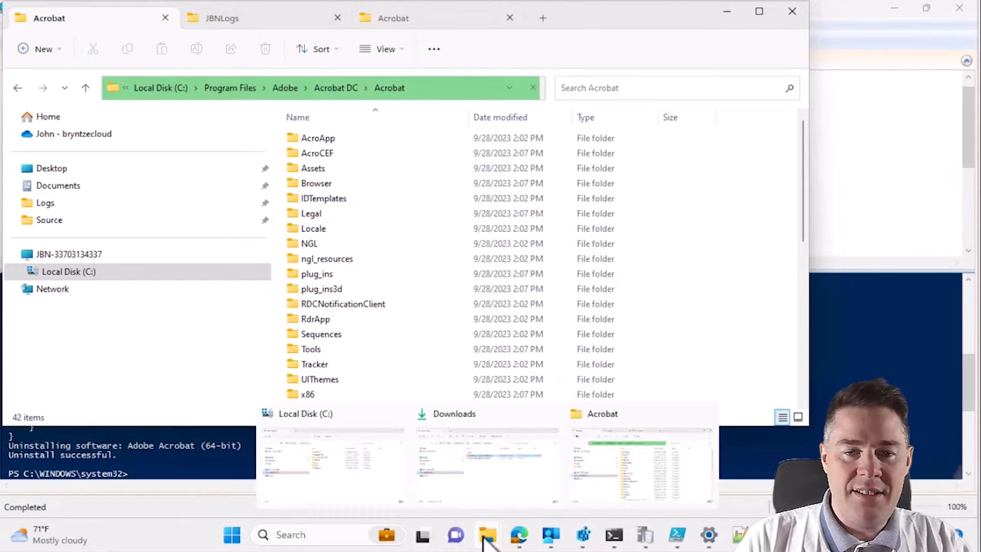
{"action": "left_click", "coordinate": [356, 451]}
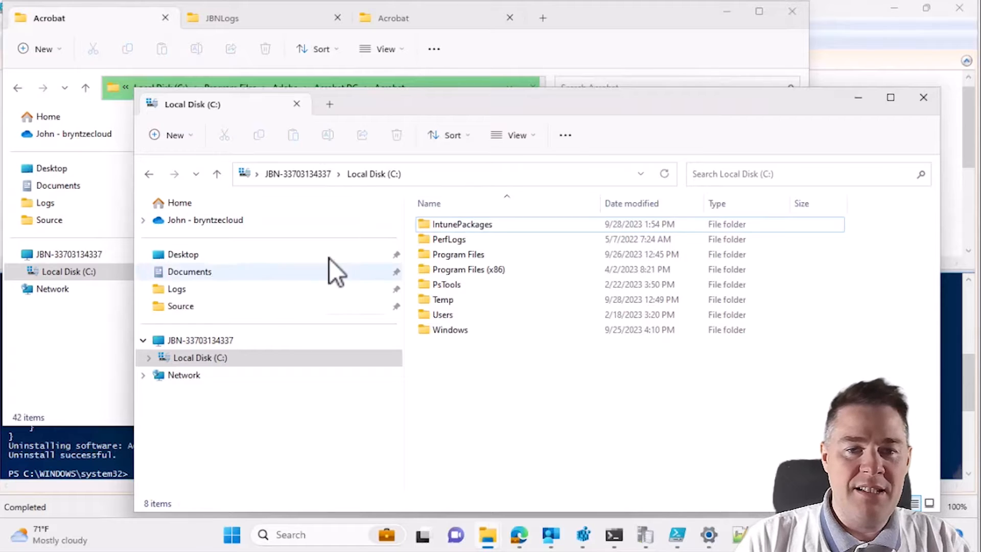
{"action": "double_click", "coordinate": [453, 227]}
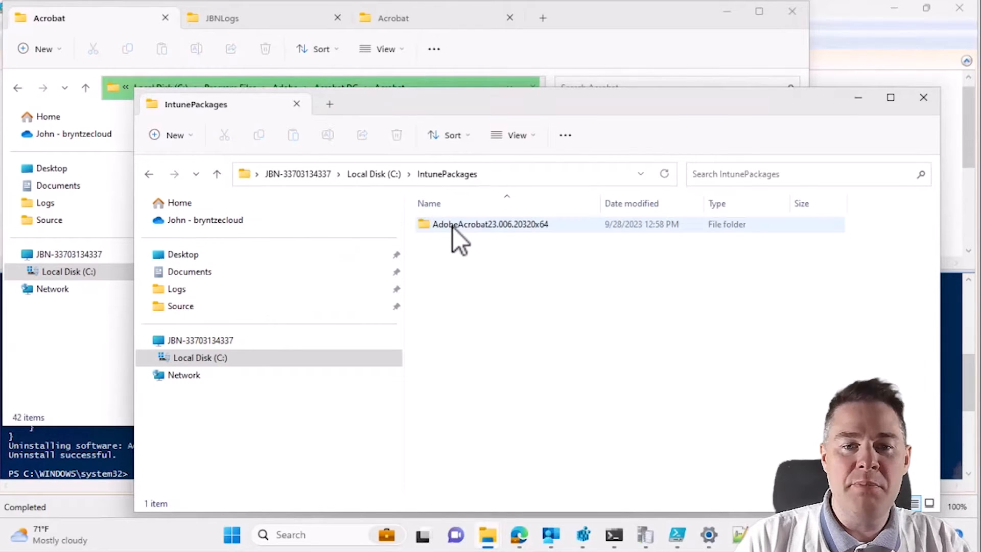
{"action": "double_click", "coordinate": [495, 224]}
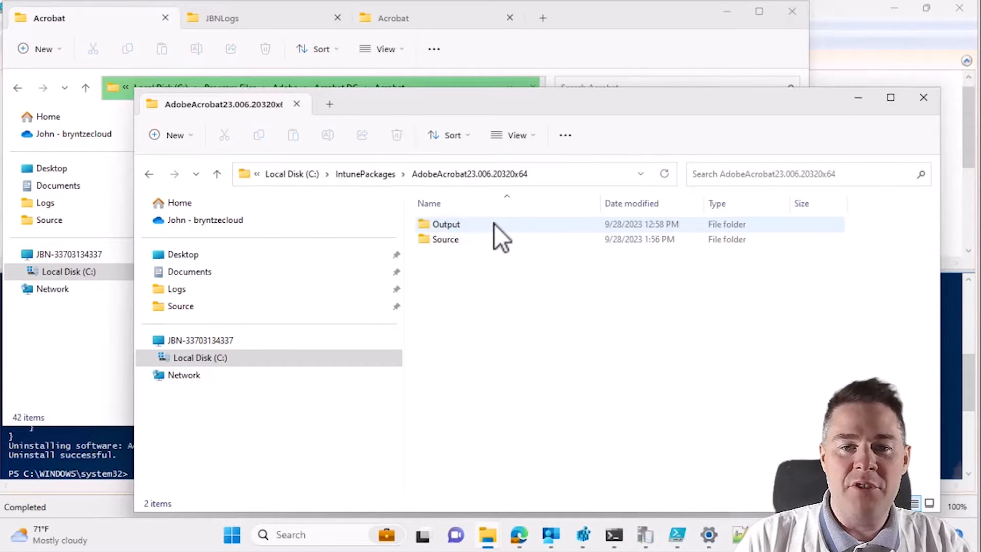
{"action": "double_click", "coordinate": [452, 227]}
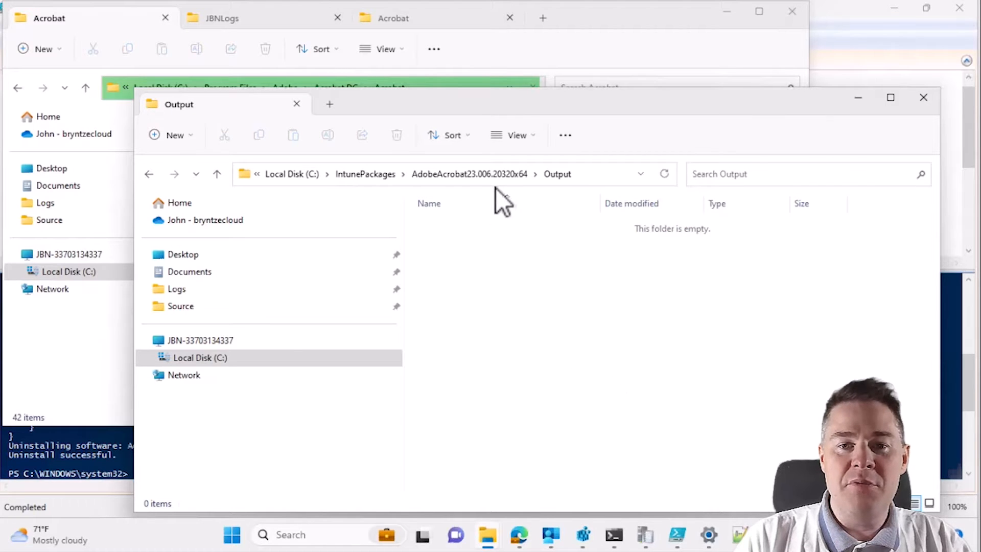
Locate Install-AdobeAcrobat23.006.20320x64.ps1 and Uninstall-AdobeAcrobatx64.ps1 in the package's Source folder and return to the AdobeAcrobat23.006.20320x64 folder.
{"action": "left_click", "coordinate": [478, 175]}
{"action": "double_click", "coordinate": [446, 239]}
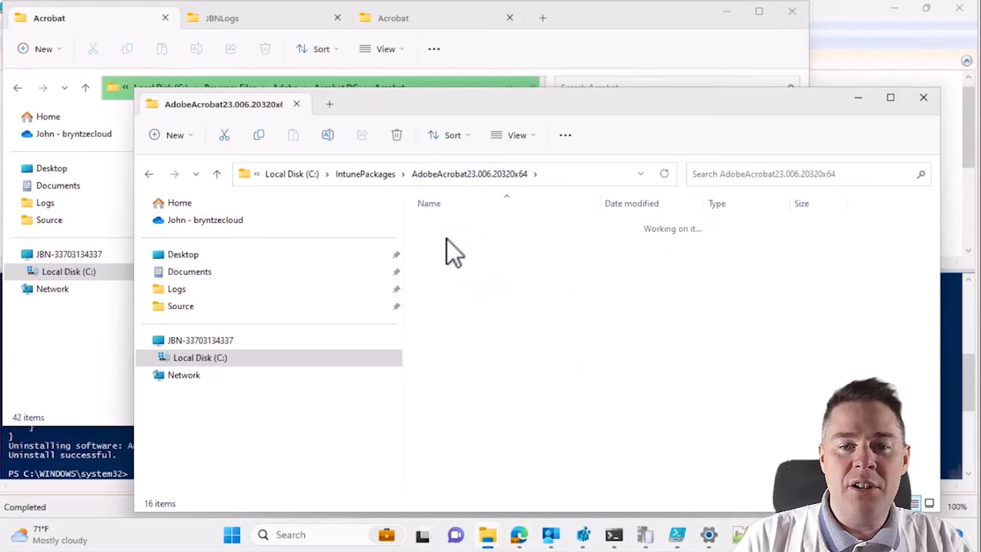
{"action": "left_click", "coordinate": [499, 345]}
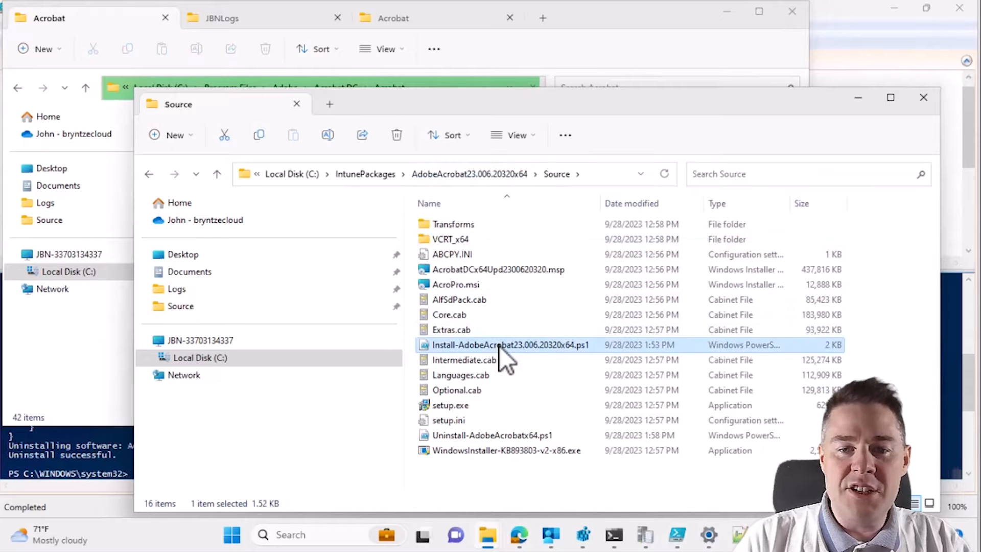
{"action": "left_click", "coordinate": [498, 437]}
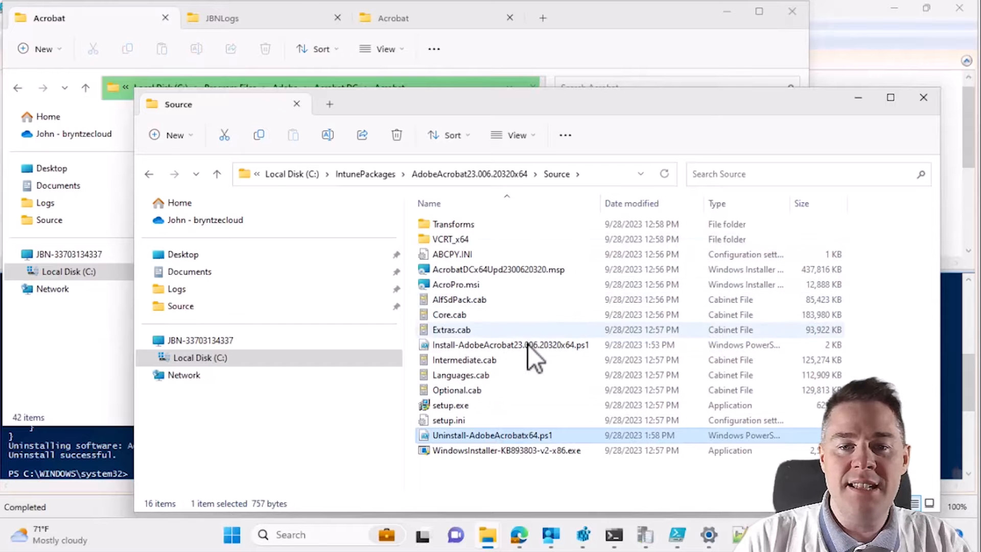
{"action": "left_click", "coordinate": [477, 174]}
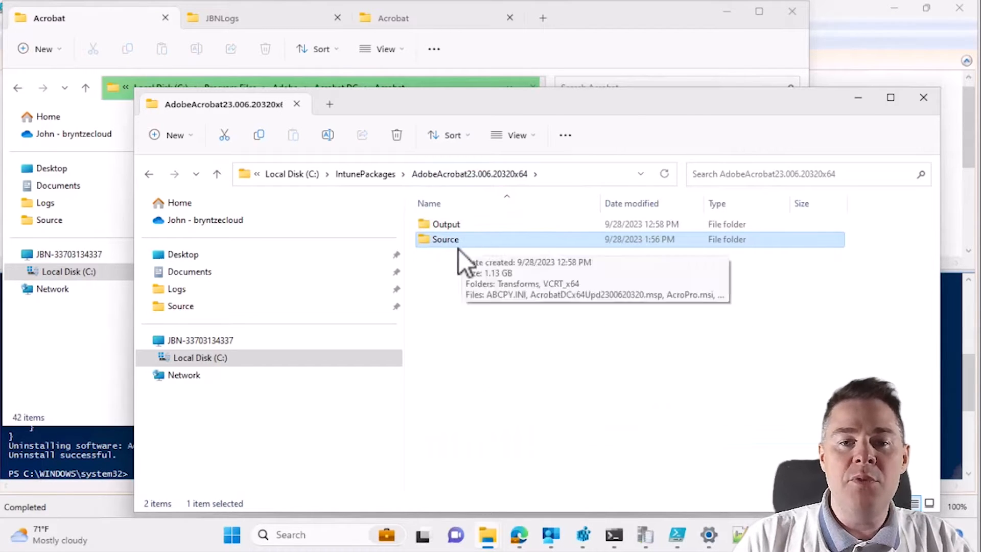
{"action": "left_click", "coordinate": [461, 282]}
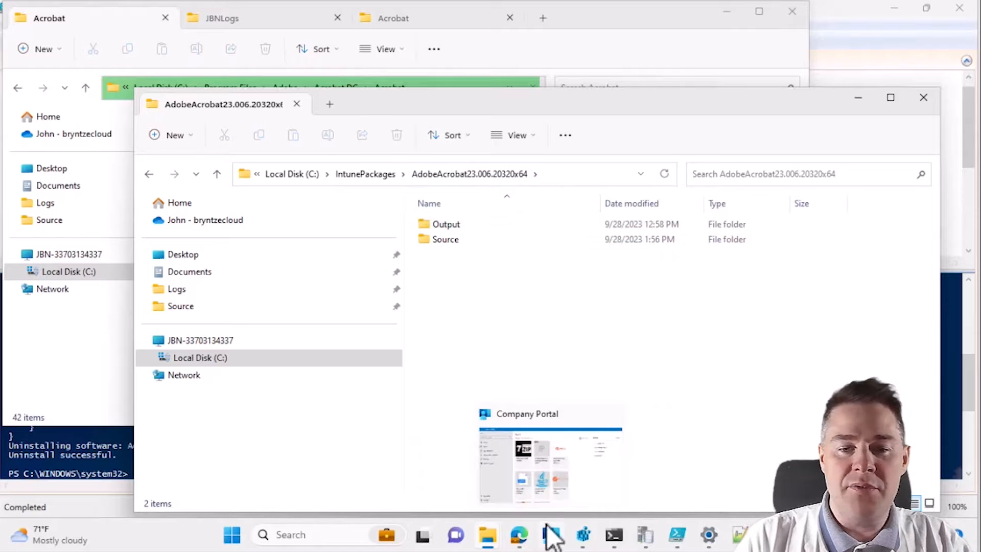
Switch to Edge and download the Microsoft-Win32-Content-Prep-Tool repository from its GitHub page as a ZIP.
{"action": "left_click", "coordinate": [519, 537]}
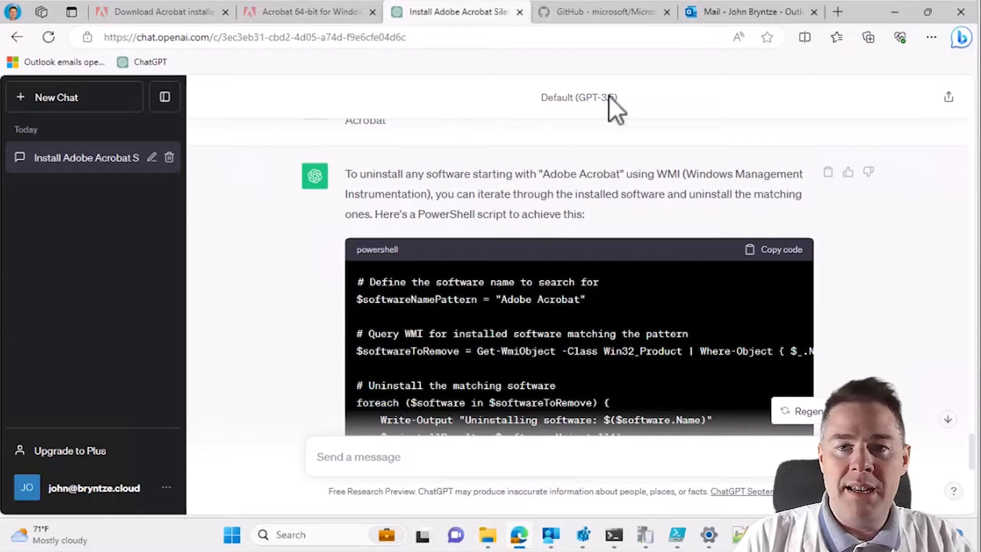
{"action": "left_click", "coordinate": [588, 15]}
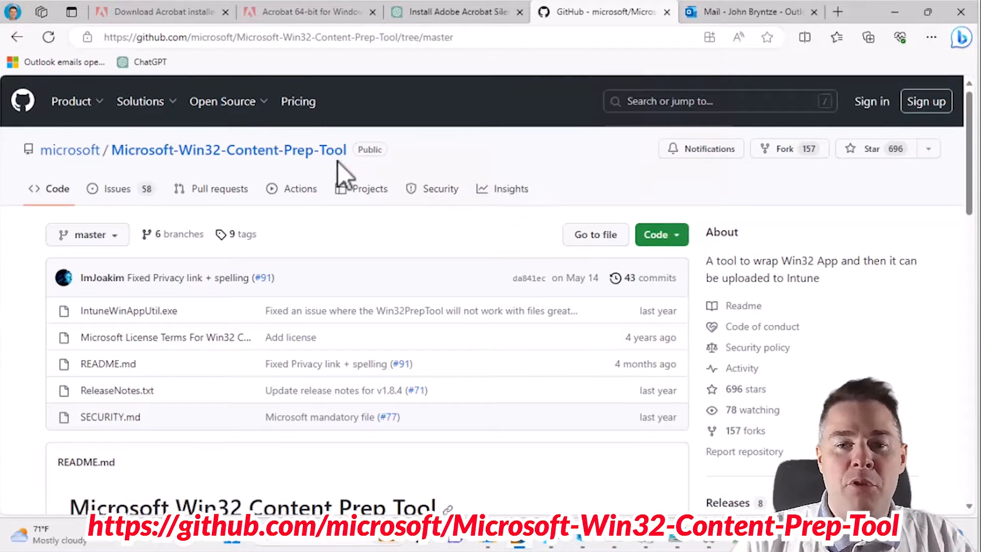
{"action": "left_click", "coordinate": [674, 235]}
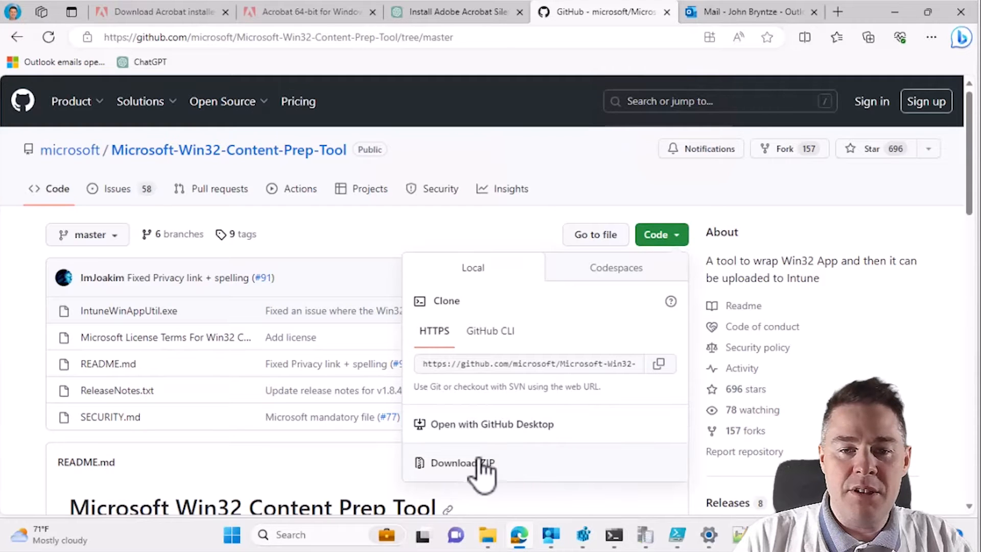
{"action": "left_click", "coordinate": [457, 461]}
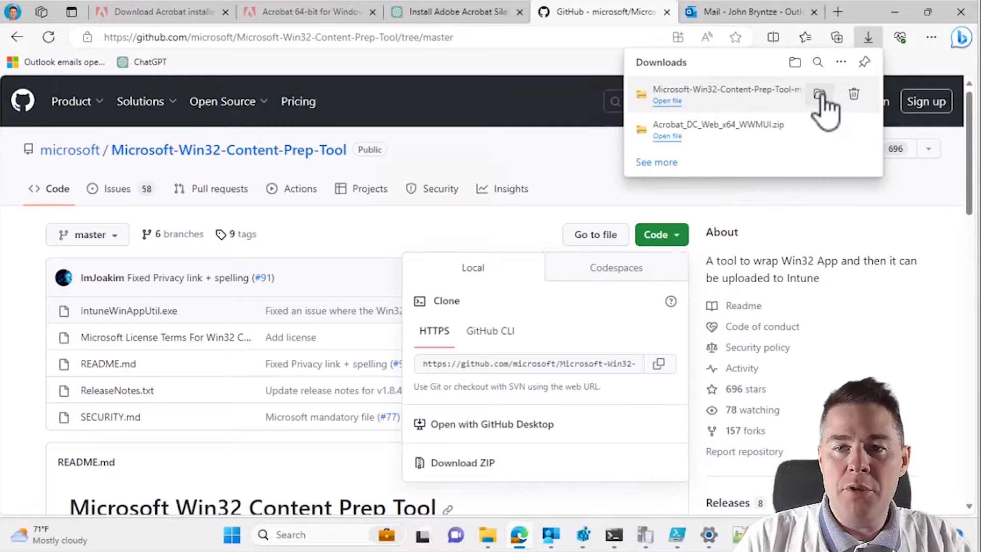
Extract the downloaded Microsoft-Win32-Content-Prep-Tool archive to the suggested Microsoft-Win32-Content-Prep-Tool-master folder in Downloads.
{"action": "left_click", "coordinate": [819, 95]}
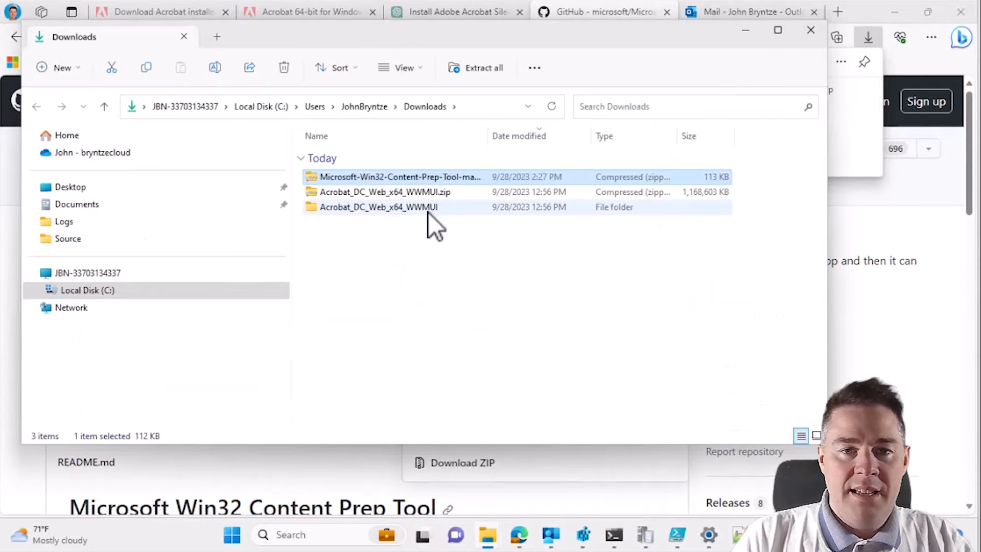
{"action": "right_click", "coordinate": [393, 177]}
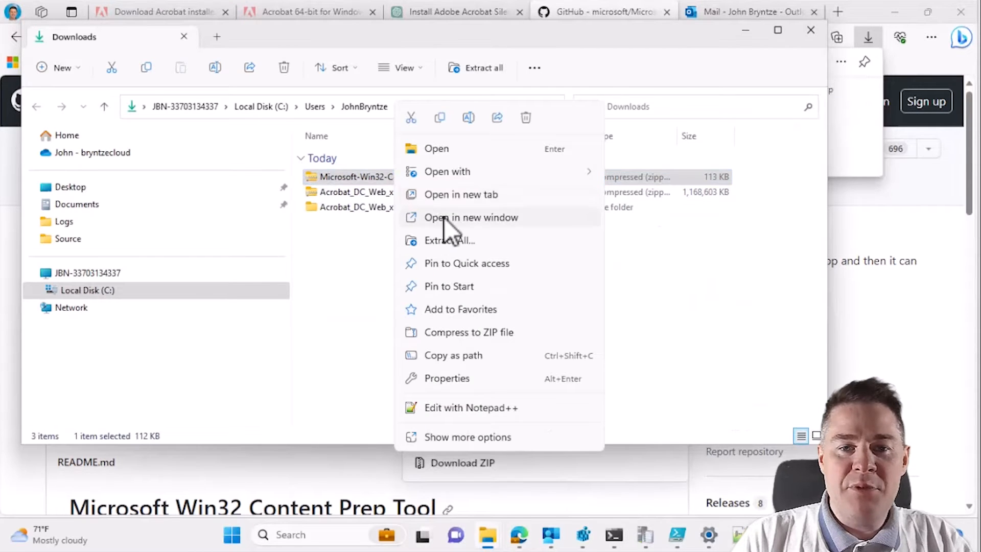
{"action": "left_click", "coordinate": [444, 240]}
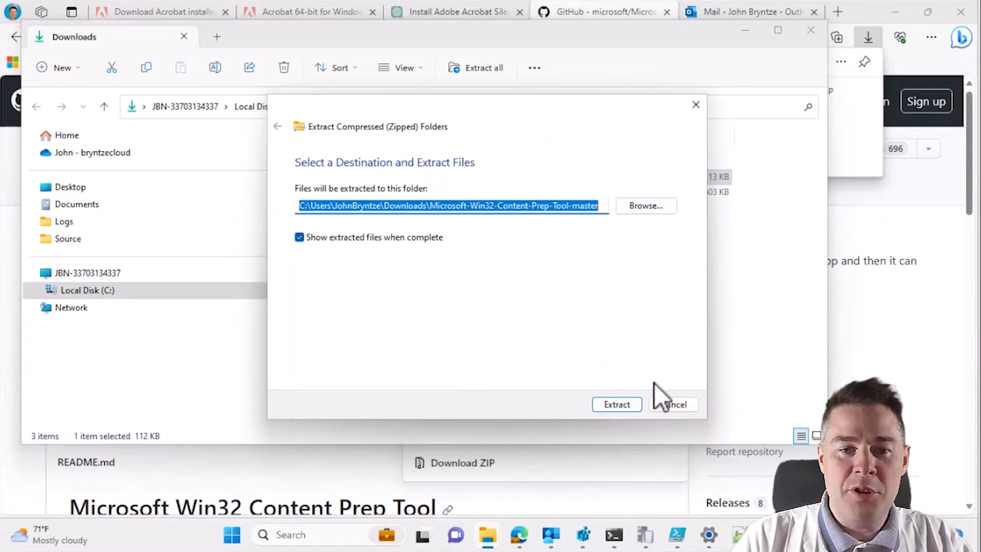
{"action": "left_click", "coordinate": [622, 407]}
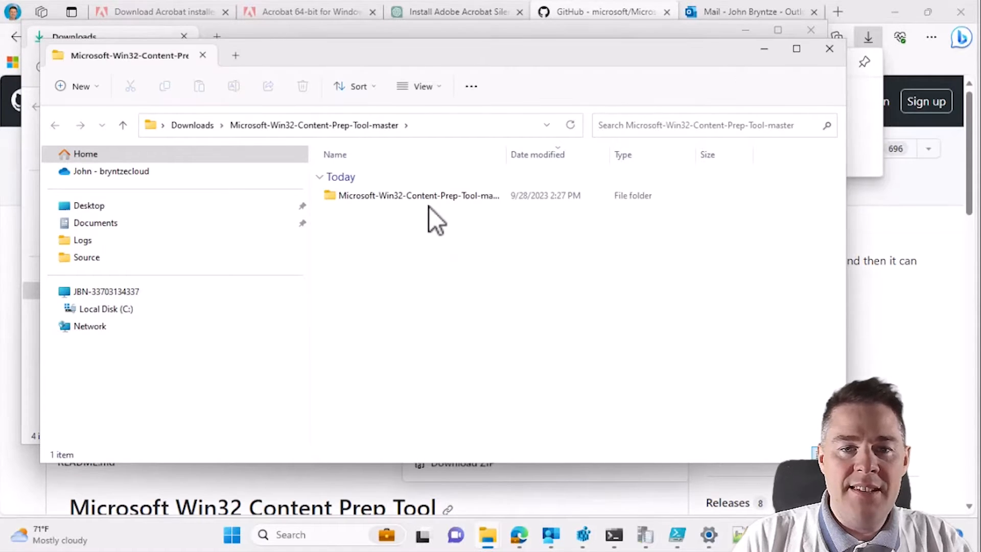
Copy IntuneWinAppUtil.exe from the extracted tool folder into C:\IntunePackages\AdobeAcrobat23.006.20320x64, beside the Output and Source folders.
{"action": "double_click", "coordinate": [407, 196]}
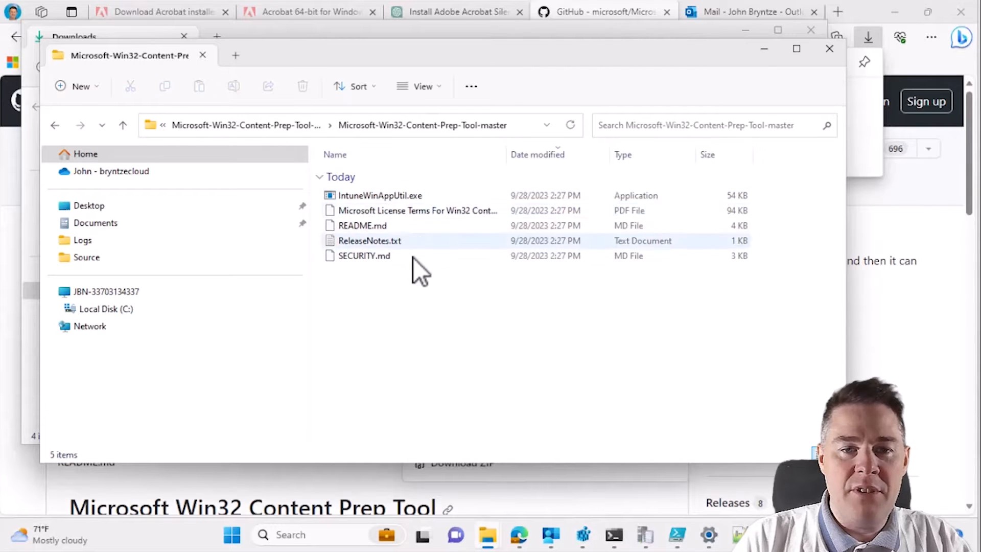
{"action": "left_click", "coordinate": [380, 198]}
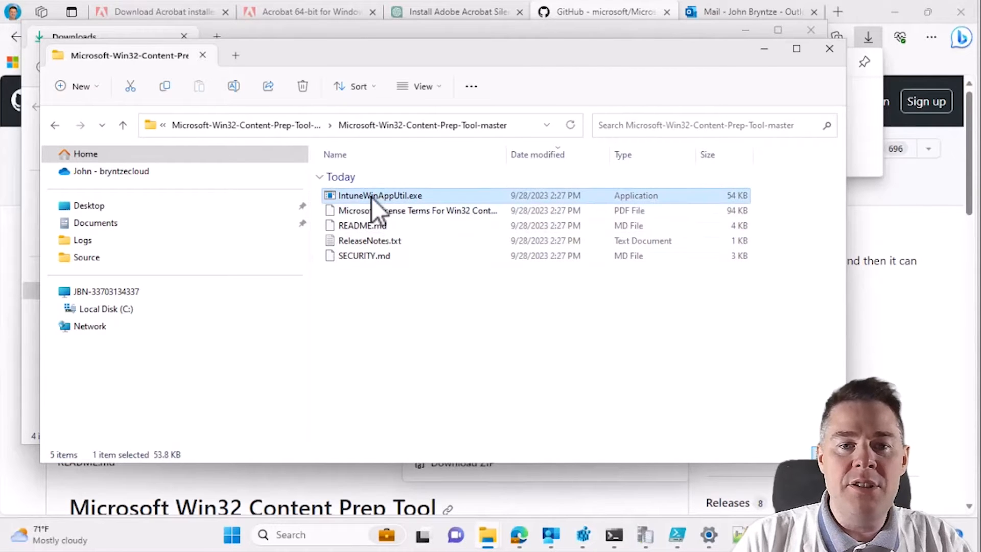
{"action": "right_click", "coordinate": [396, 197]}
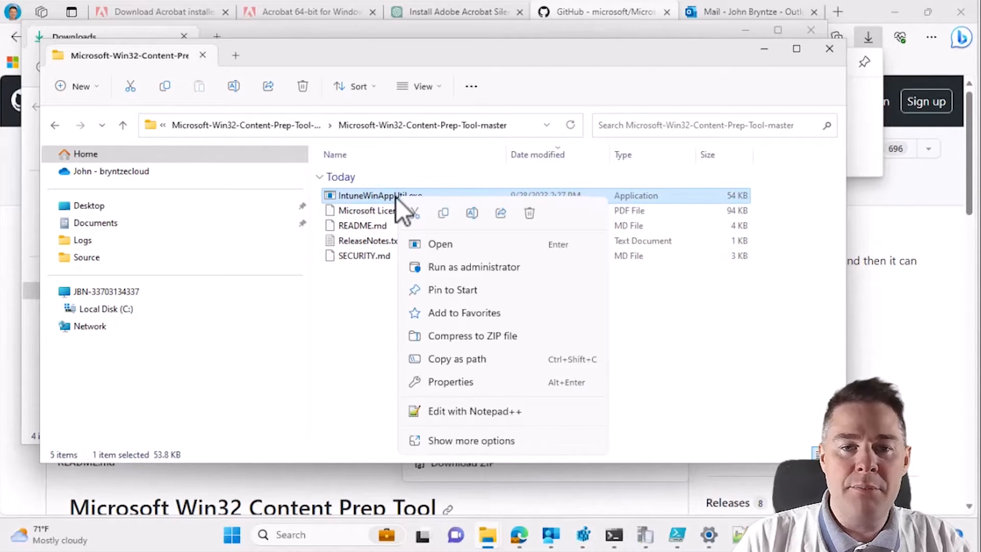
{"action": "left_click", "coordinate": [443, 213]}
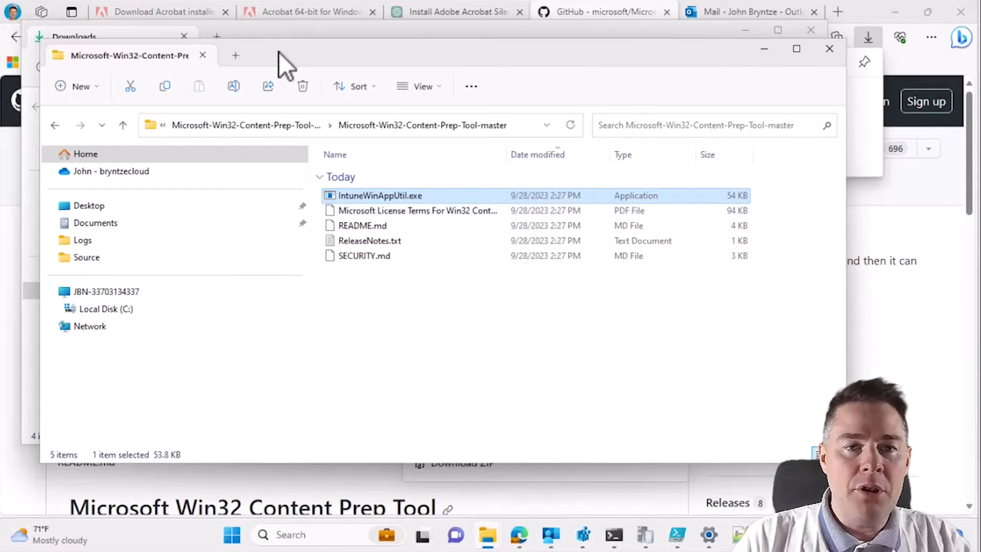
{"action": "left_click_drag", "start_coordinate": [280, 53], "coordinate": [360, 122]}
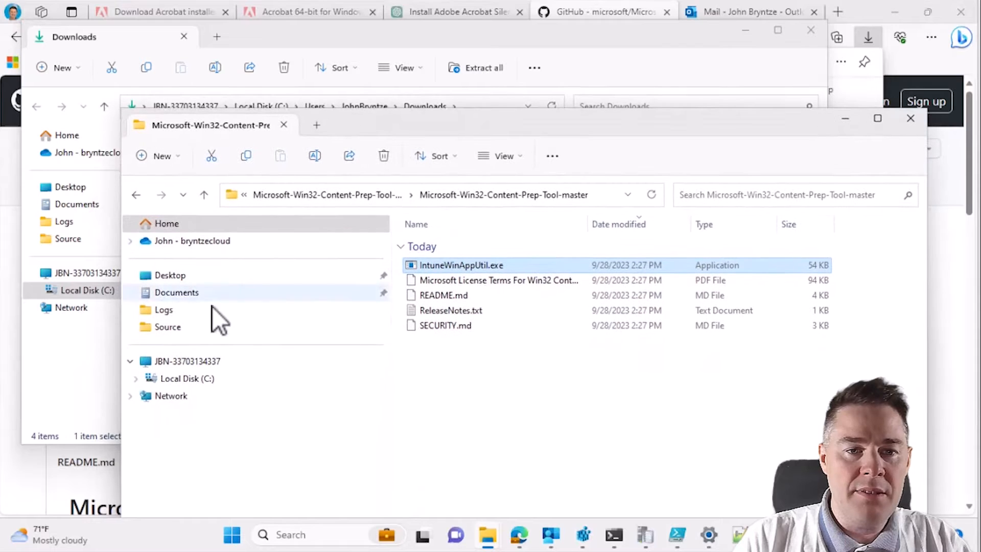
{"action": "left_click", "coordinate": [164, 329]}
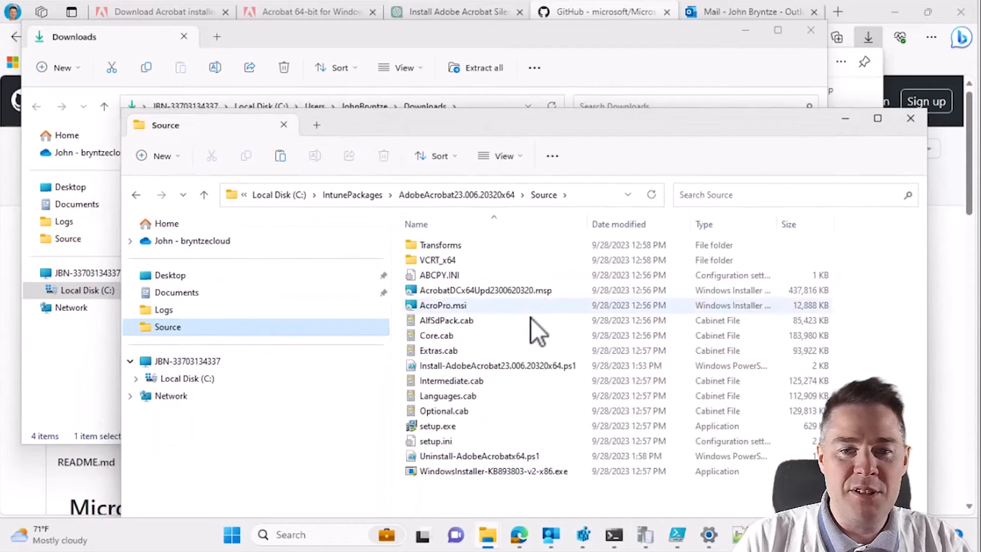
{"action": "left_click", "coordinate": [479, 194]}
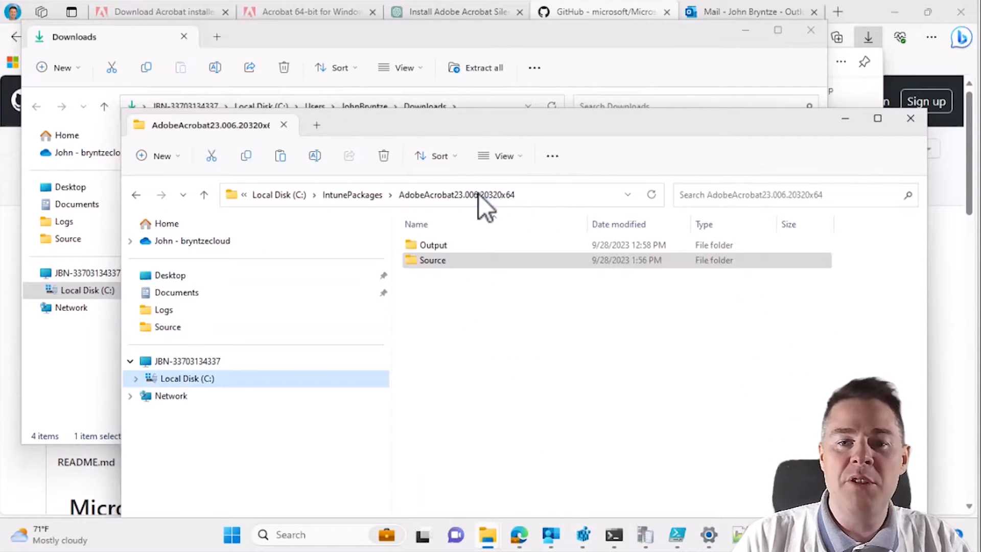
{"action": "right_click", "coordinate": [437, 333]}
{"action": "left_click", "coordinate": [455, 349]}
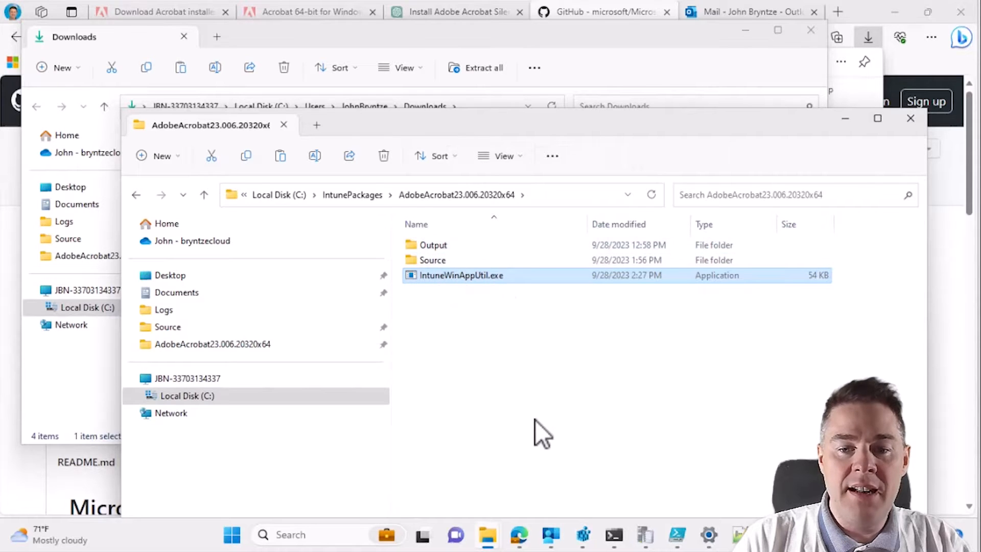
Bring up the already running administrator Windows PowerShell window and close it.
{"action": "mouse_move", "coordinate": [617, 534]}
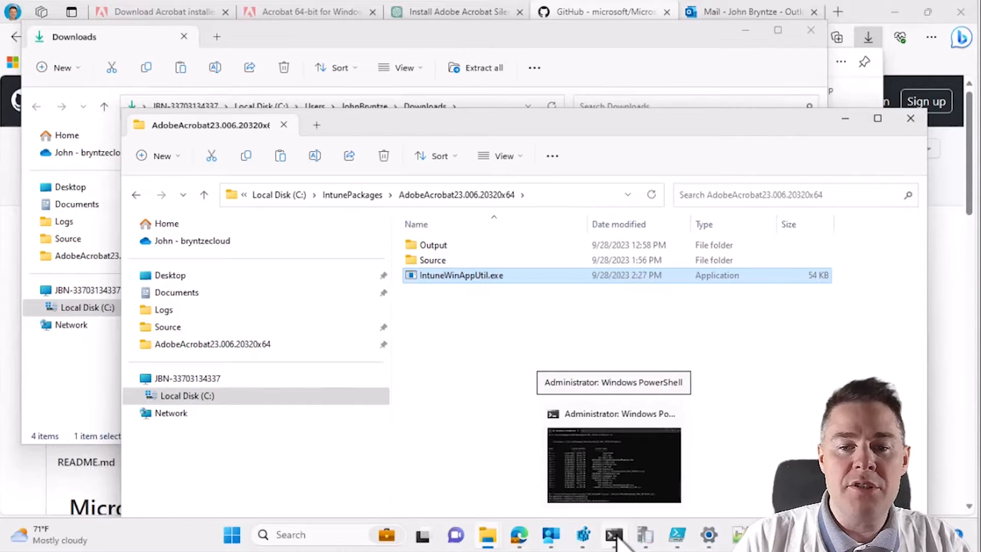
{"action": "left_click", "coordinate": [613, 537]}
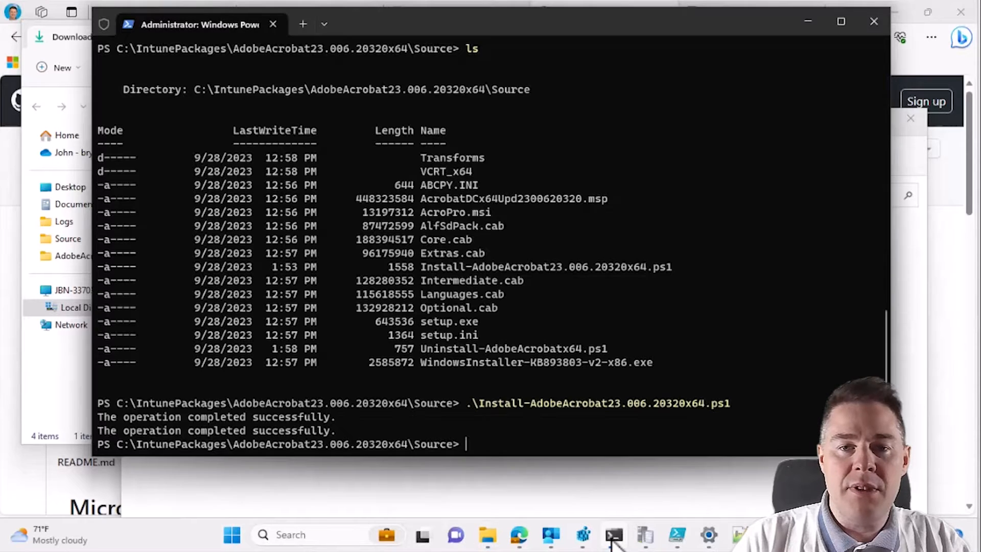
{"action": "left_click", "coordinate": [874, 21]}
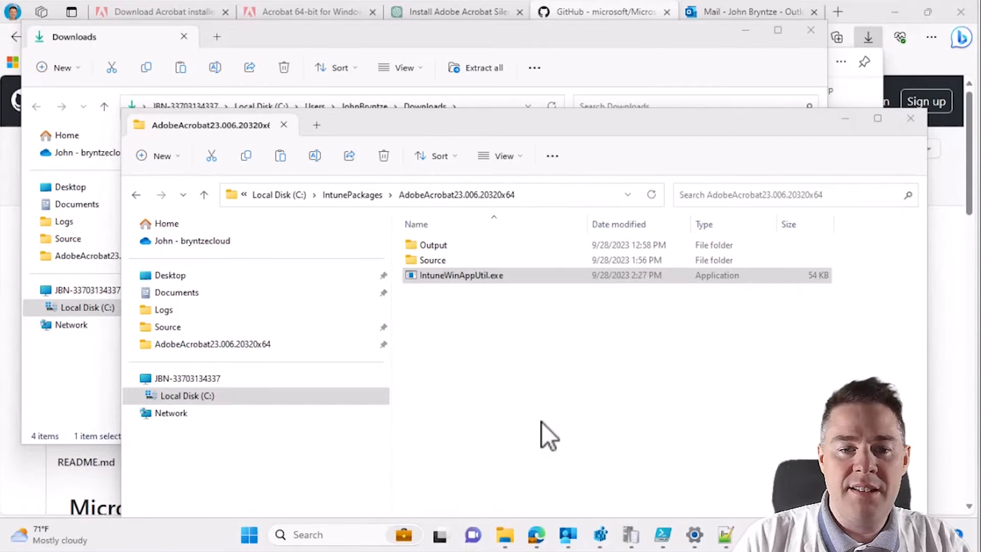
Find Terminal through the system search, launch it as administrator and allow it to make changes to the device.
{"action": "left_click", "coordinate": [249, 534]}
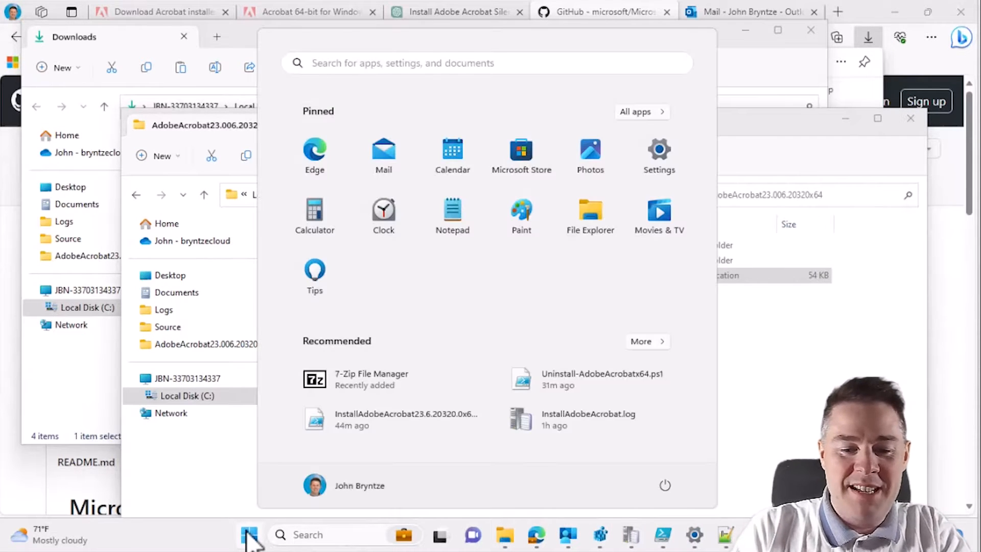
{"action": "type", "text": "terminal"}
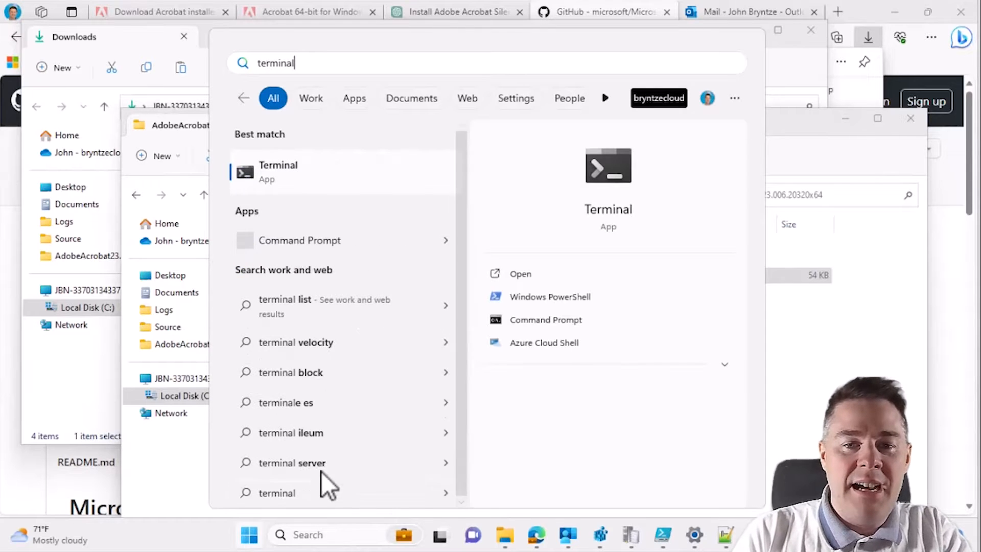
{"action": "right_click", "coordinate": [297, 179]}
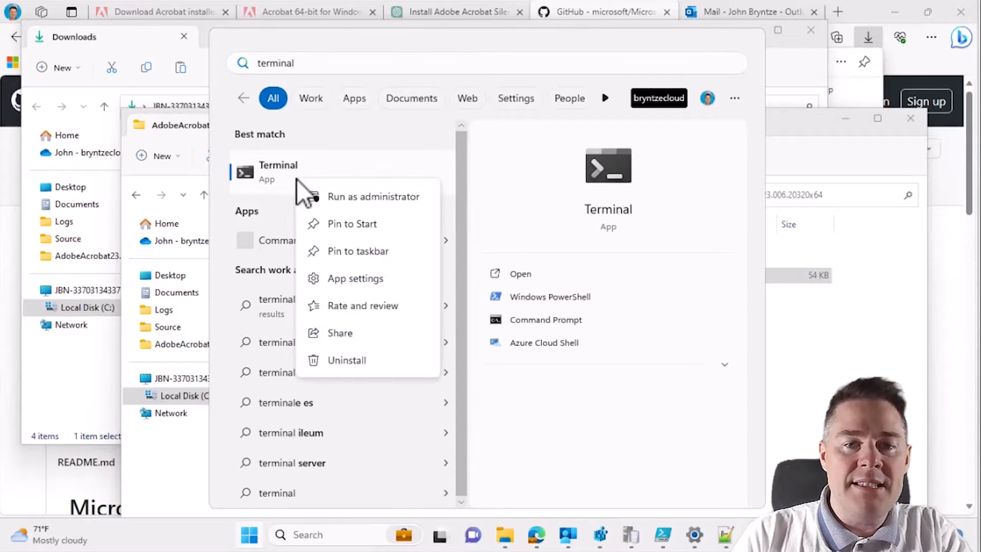
{"action": "left_click", "coordinate": [335, 196]}
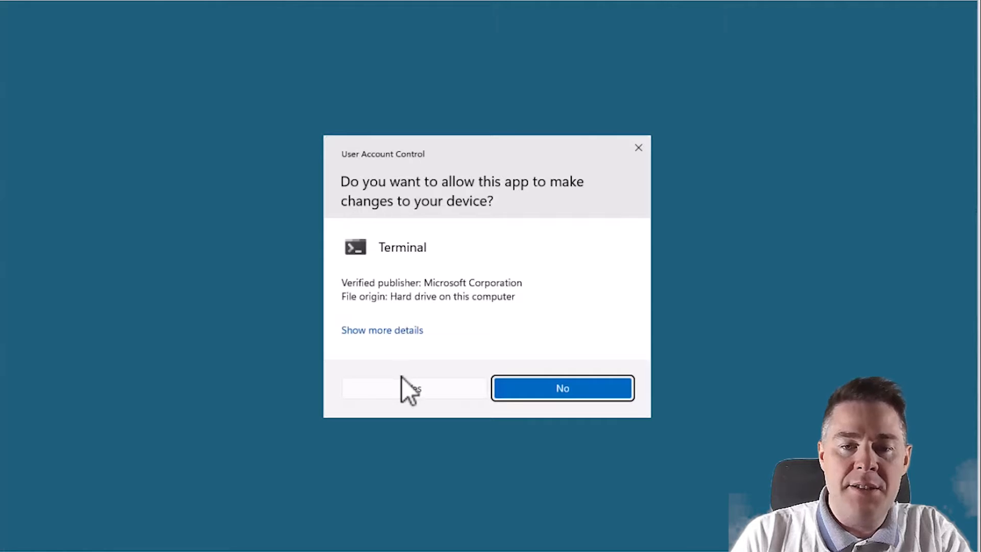
{"action": "left_click", "coordinate": [419, 388]}
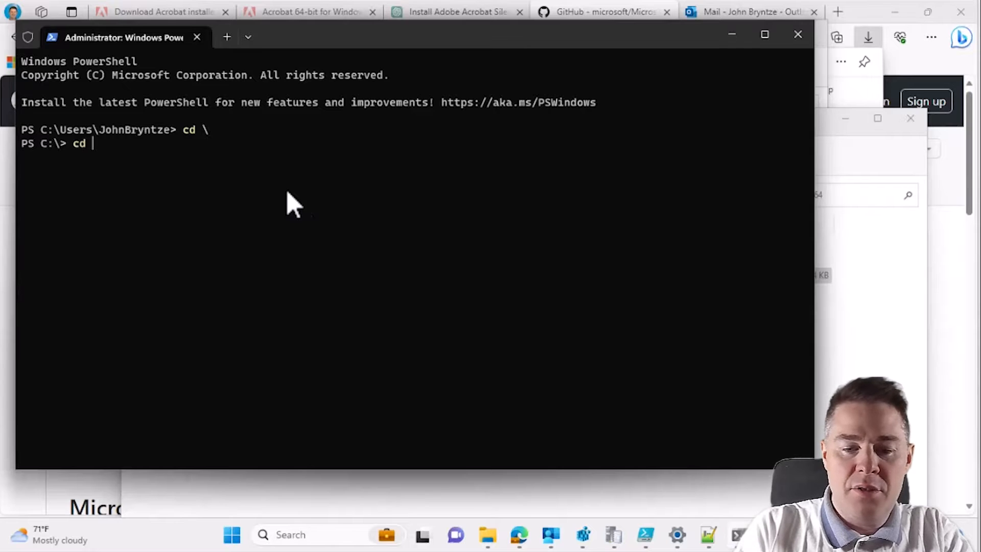
Change the working directory to C:\IntunePackages\AdobeAcrobat23.006.20320x64 and list its contents with ls.
{"action": "key", "text": "Tab"}
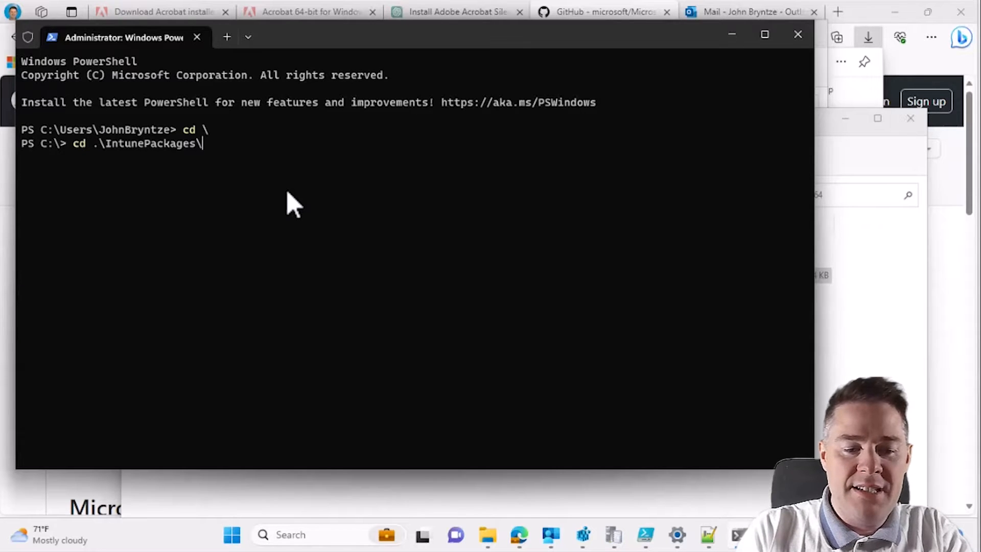
{"action": "type", "text": "Ad"}
{"action": "key", "text": "Tab"}
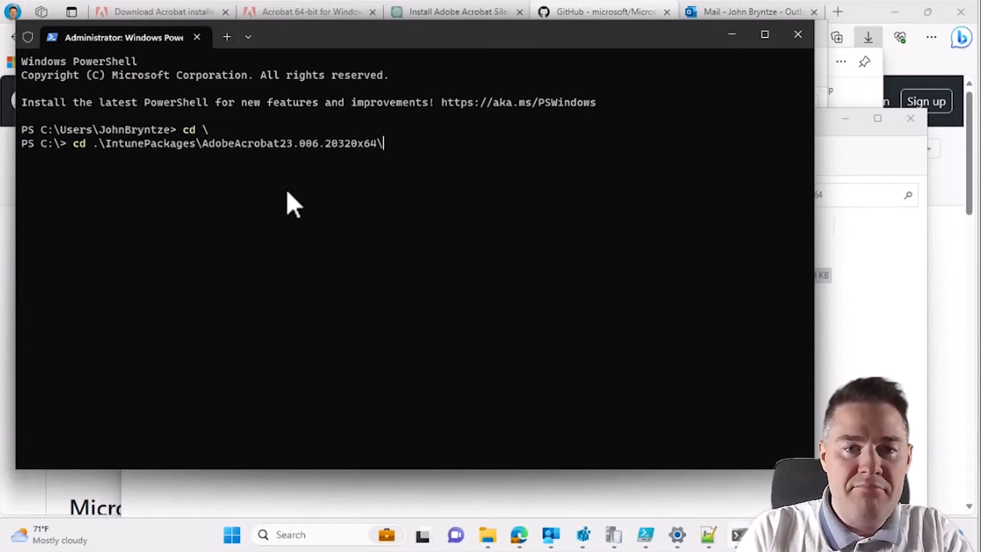
{"action": "key", "text": "Return"}
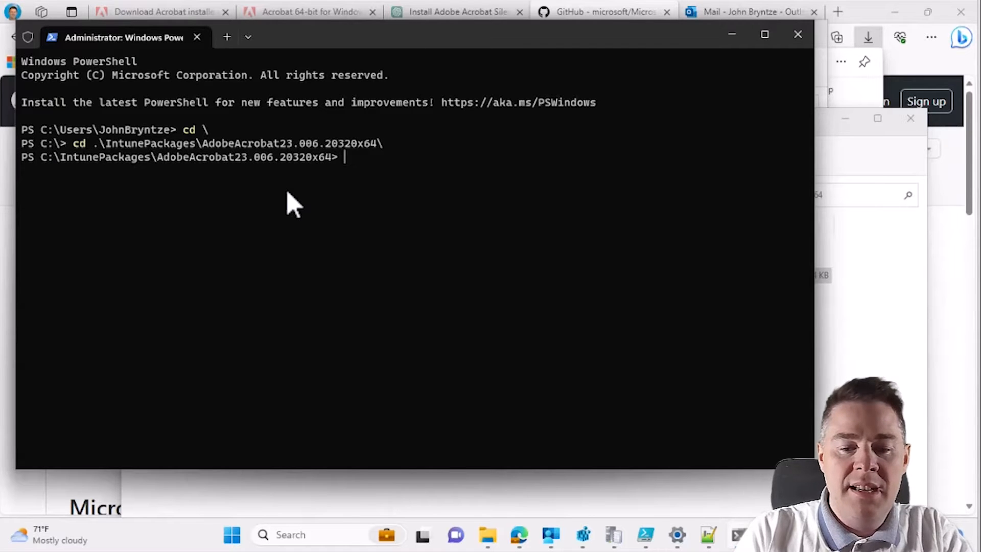
{"action": "type", "text": "ls"}
{"action": "key", "text": "Return"}
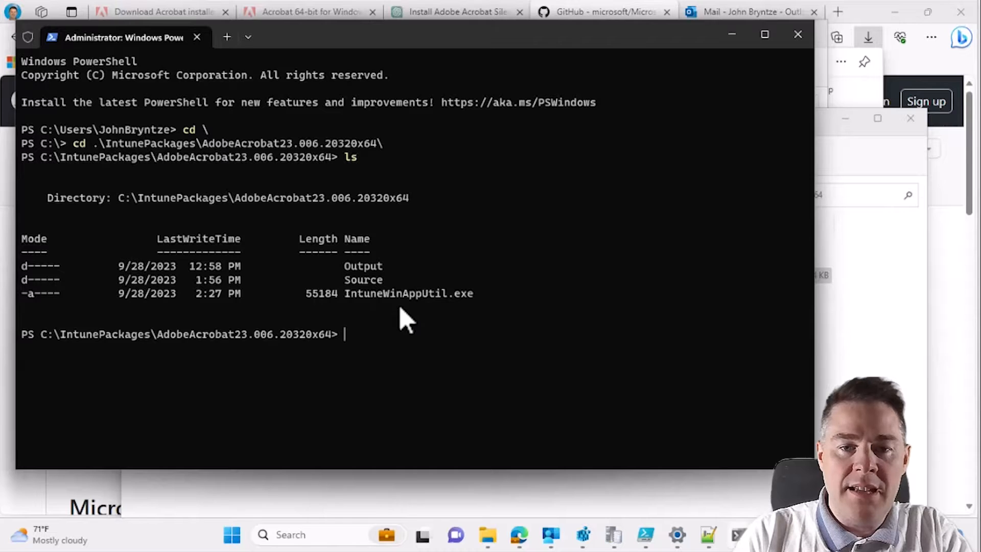
Run .\IntuneWinAppUtil.exe from the AdobeAcrobat23.006.20320x64 package folder.
{"action": "type", "text": "."}
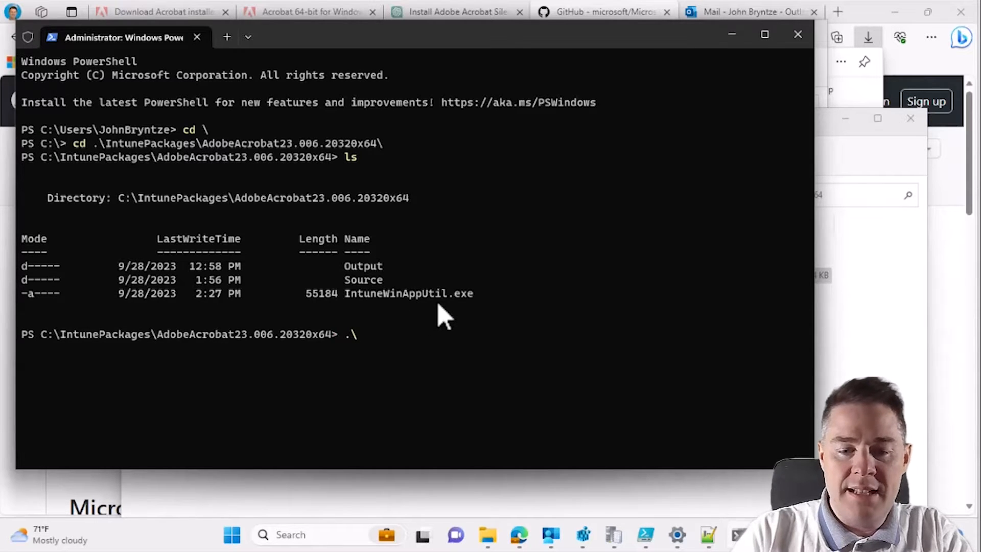
{"action": "type", "text": "\\I"}
{"action": "key", "text": "Tab"}
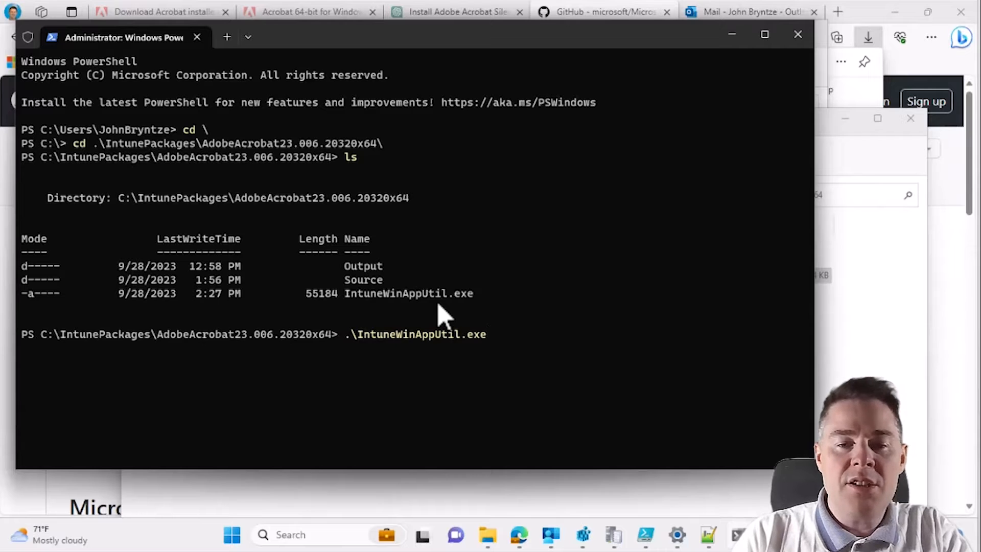
{"action": "key", "text": "Return"}
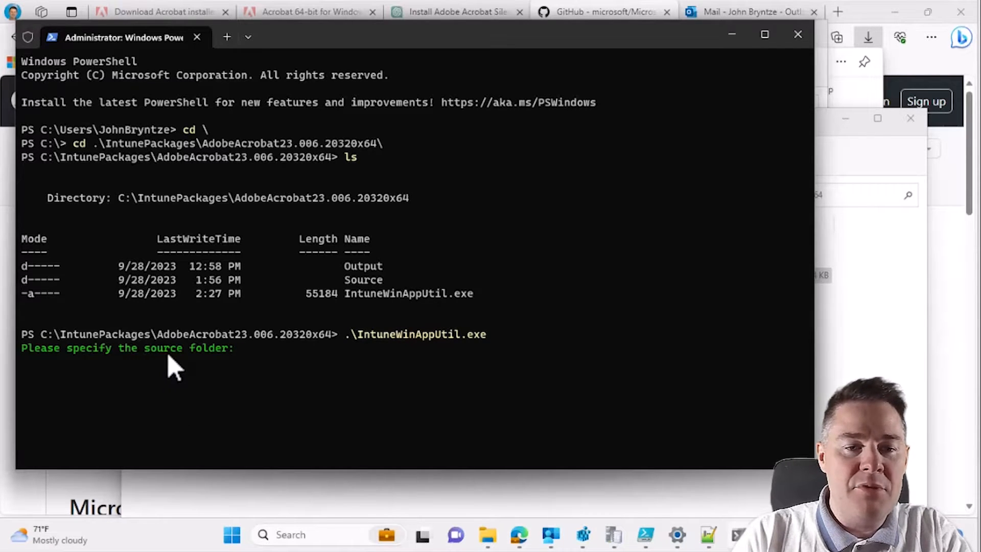
Switch to File Explorer, check the clipboard history, and copy the full path of the package's Source folder.
{"action": "left_click", "coordinate": [850, 338]}
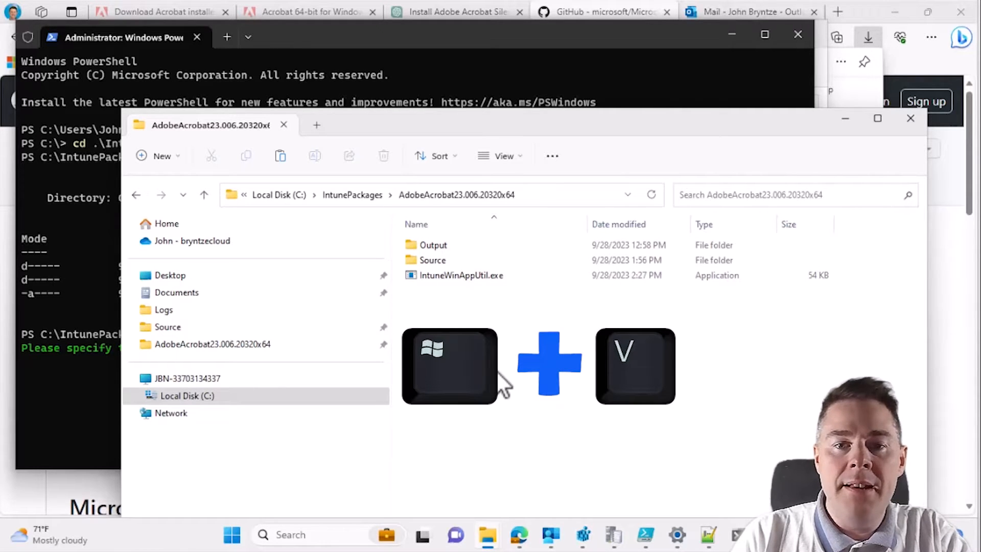
{"action": "key", "text": "super+v"}
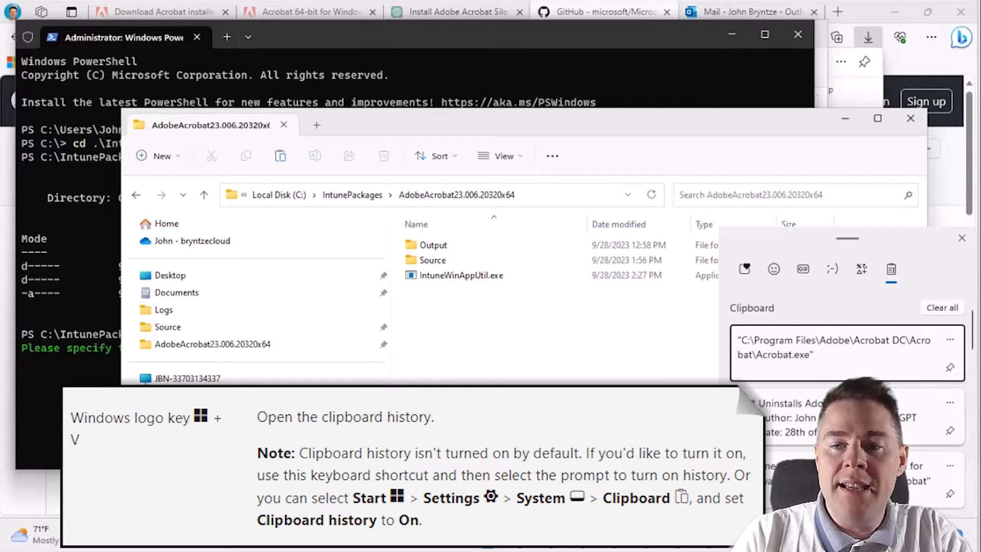
{"action": "left_click", "coordinate": [961, 240]}
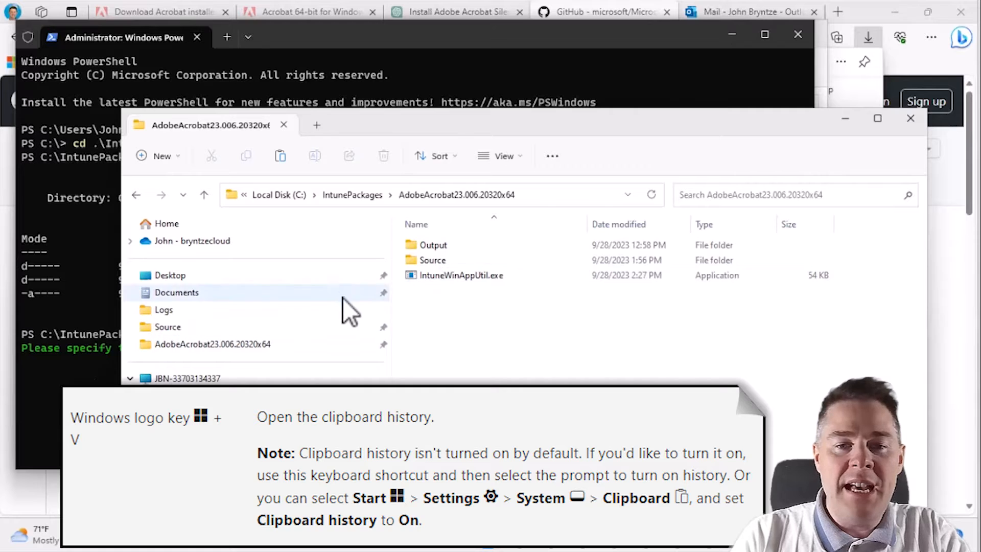
{"action": "double_click", "coordinate": [436, 261]}
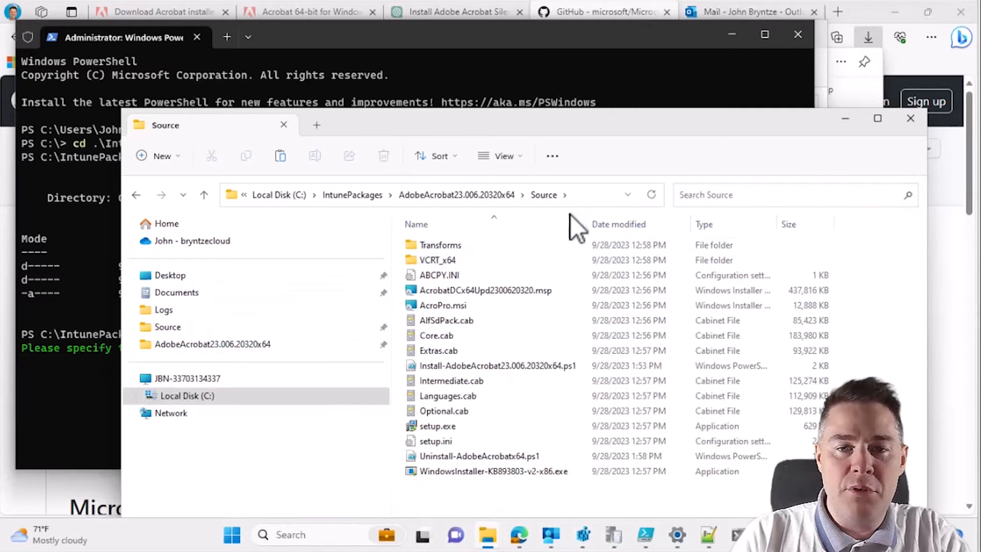
{"action": "left_click", "coordinate": [585, 197]}
{"action": "key", "text": "ctrl+c"}
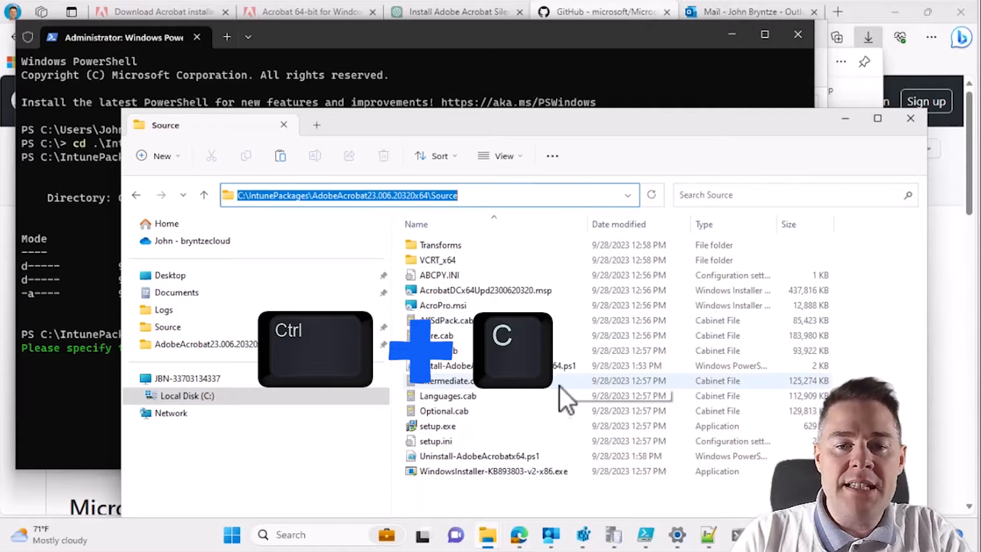
Copy the full file name Install-AdobeAcrobat23.006.20320x64.ps1, including its extension, and check it in the clipboard history.
{"action": "left_click", "coordinate": [455, 371]}
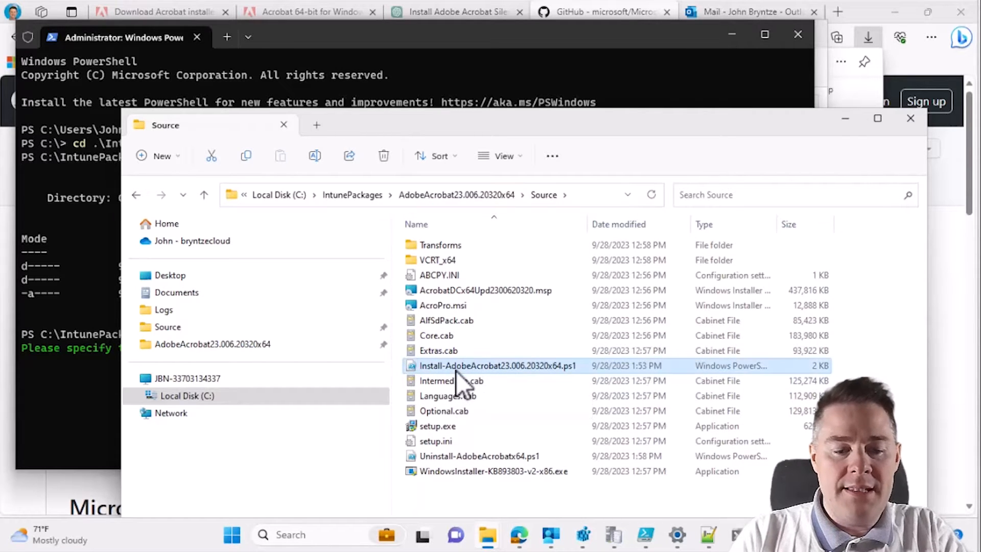
{"action": "key", "text": "F2"}
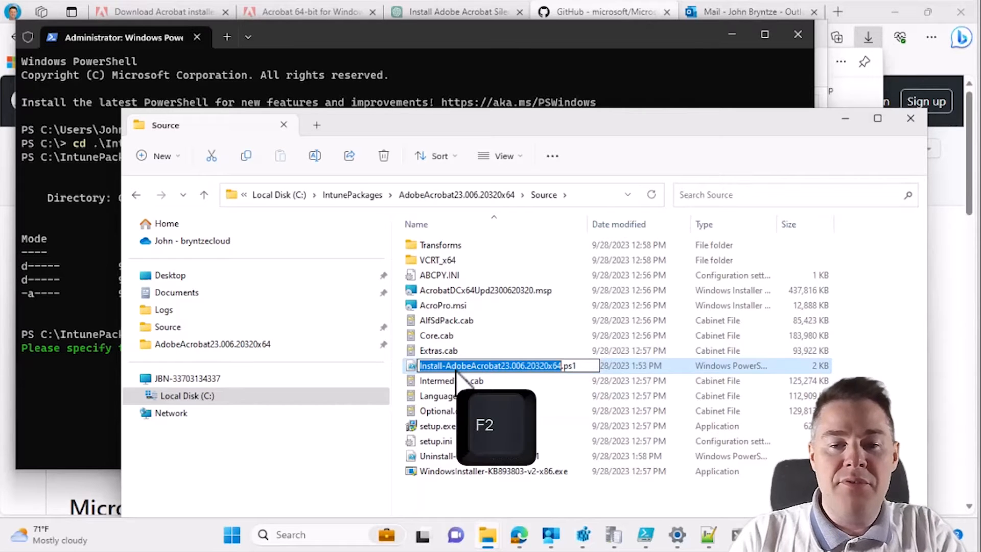
{"action": "key", "text": "ctrl+a"}
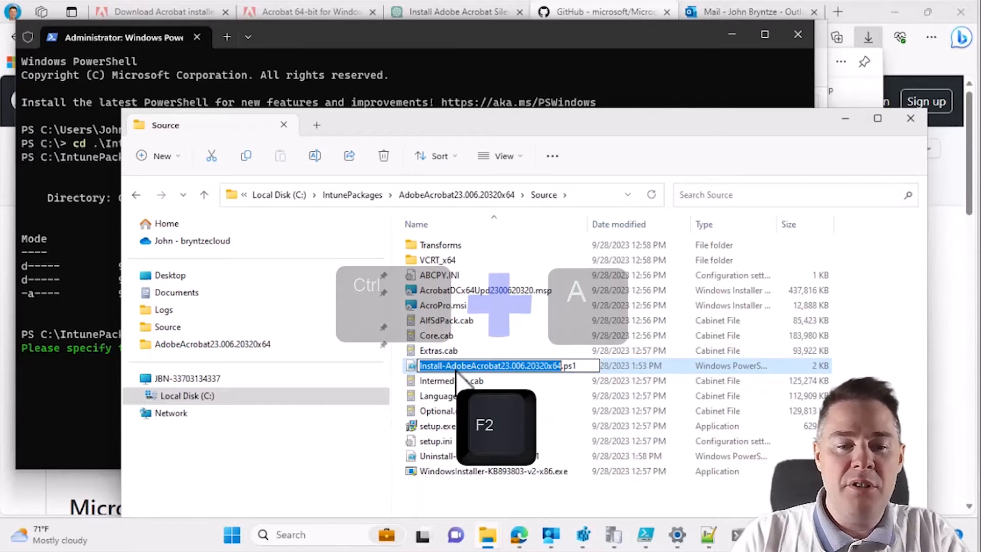
{"action": "key", "text": "ctrl+c"}
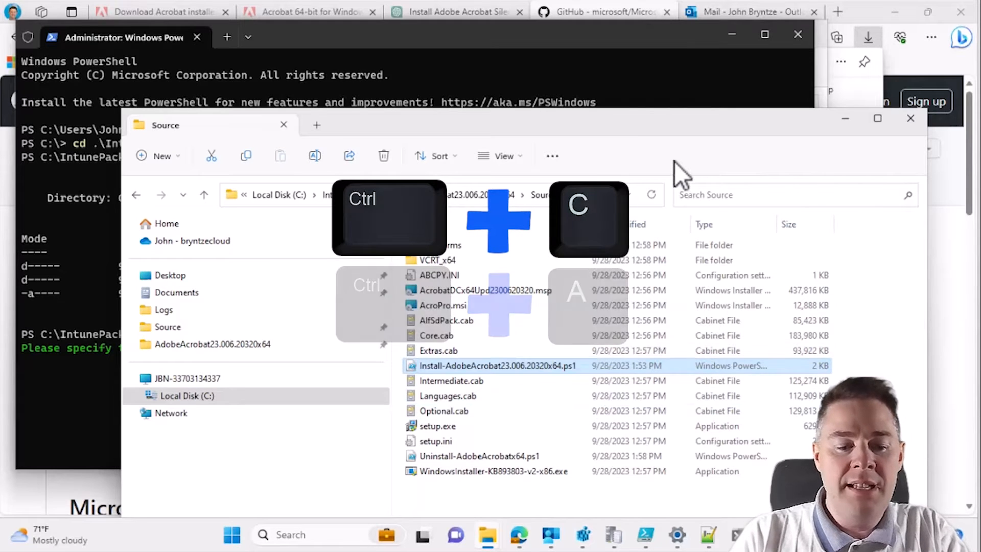
{"action": "key", "text": "super+v"}
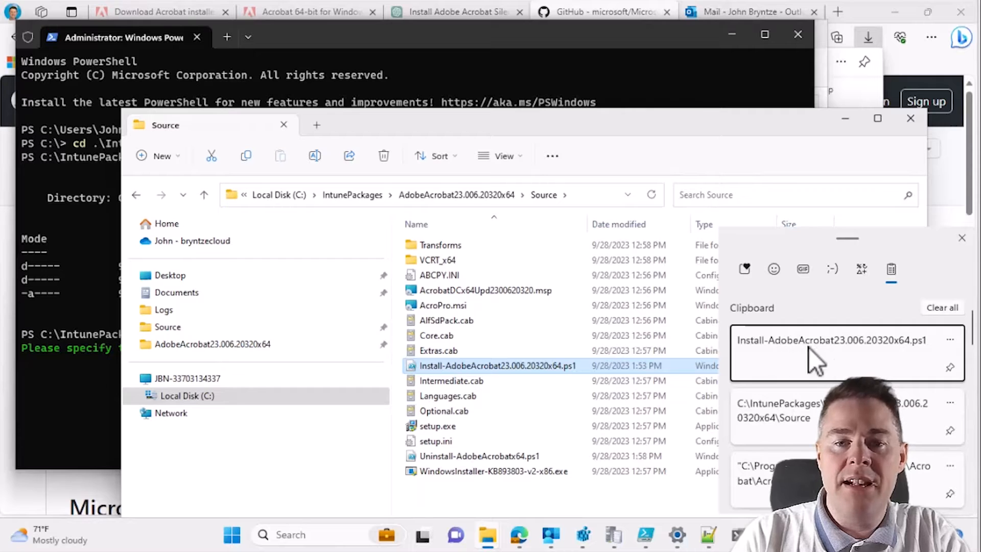
Copy the full path of the package's Output folder and check the collected entries in the clipboard history.
{"action": "left_click", "coordinate": [474, 194]}
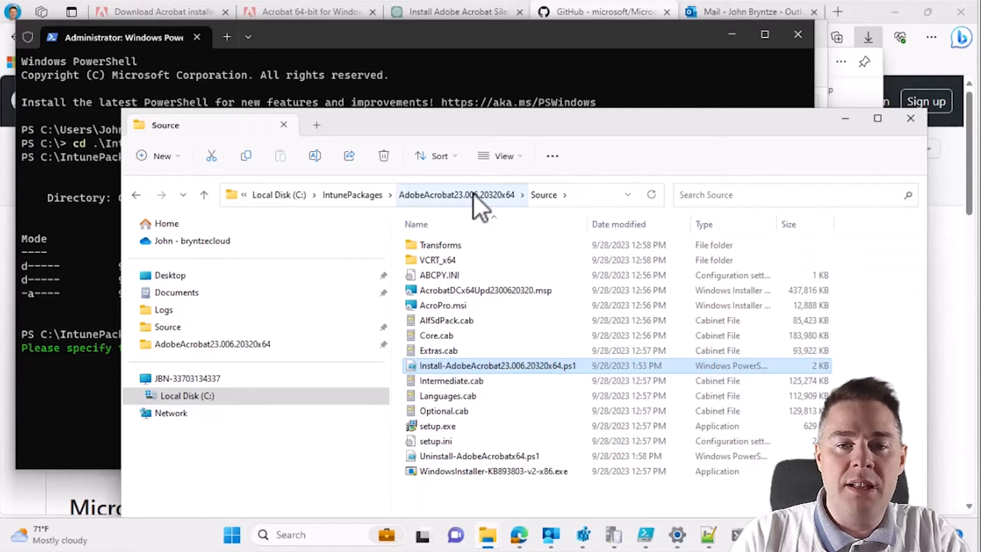
{"action": "left_click", "coordinate": [474, 194]}
{"action": "double_click", "coordinate": [440, 245]}
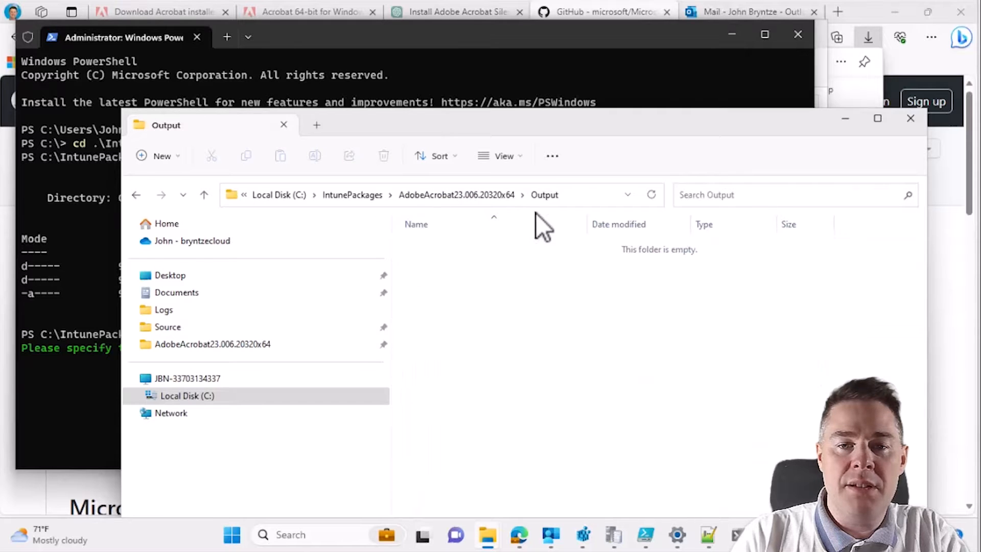
{"action": "left_click", "coordinate": [573, 198]}
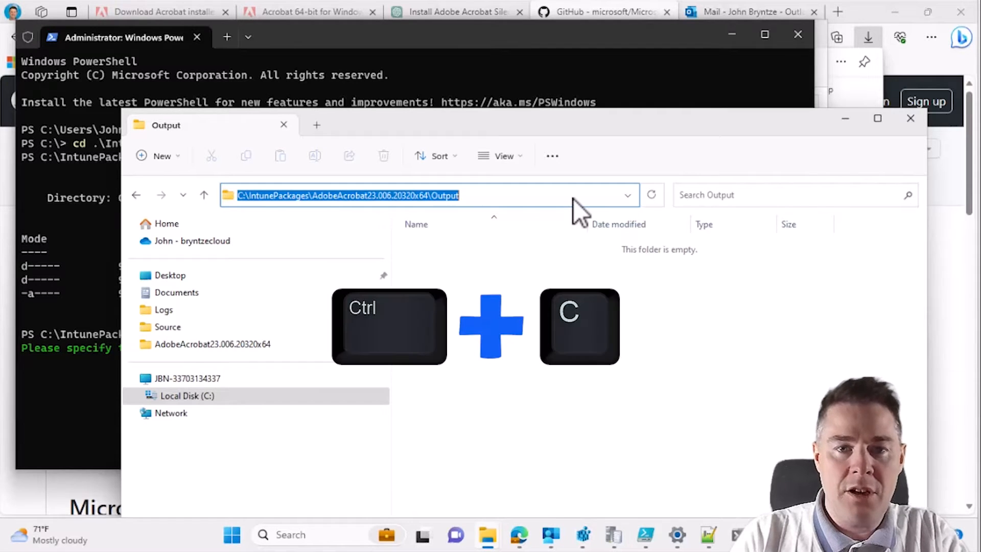
{"action": "key", "text": "super+v"}
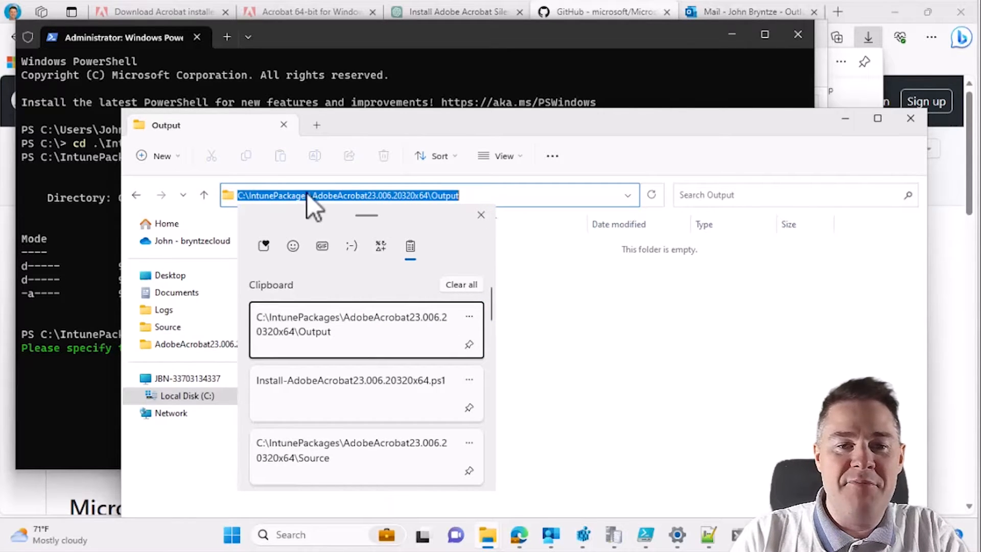
{"action": "key", "text": "Escape"}
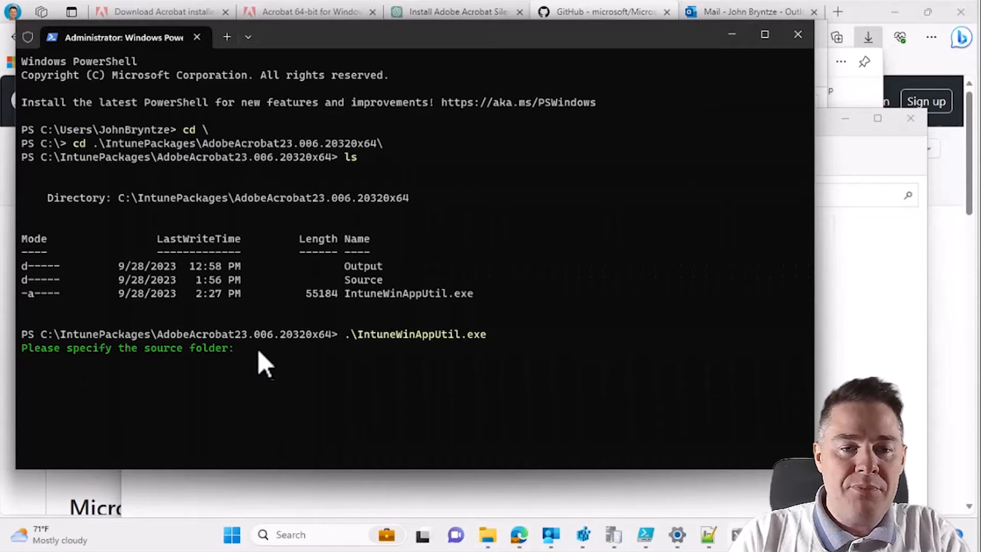
In Terminal, specify C:\IntunePackages\AdobeAcrobat23.006.20320x64\Source as source folder and Install-AdobeAcrobat23.006.20320x64.ps1 as setup file, using the clipboard history.
{"action": "key", "text": "super+v"}
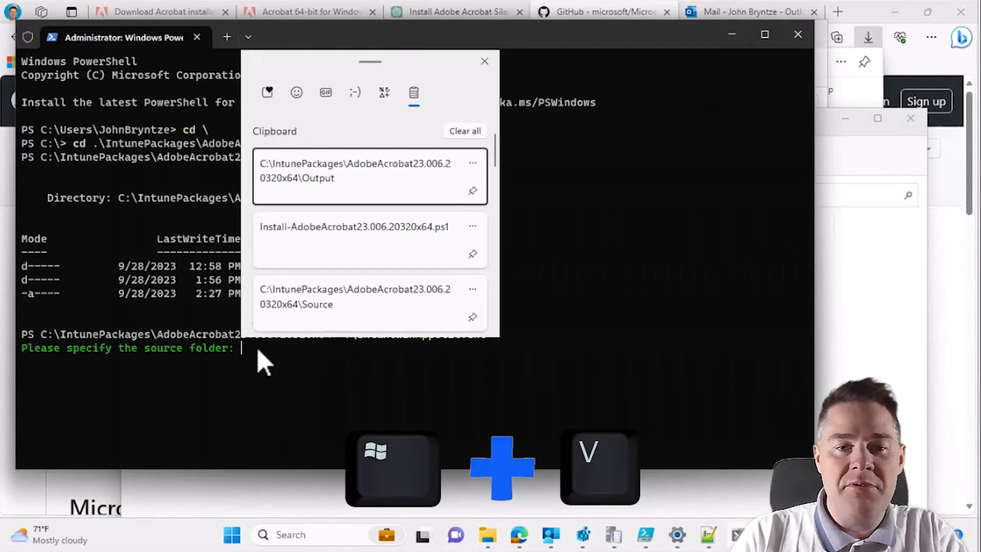
{"action": "left_click", "coordinate": [324, 318]}
{"action": "key", "text": "Return"}
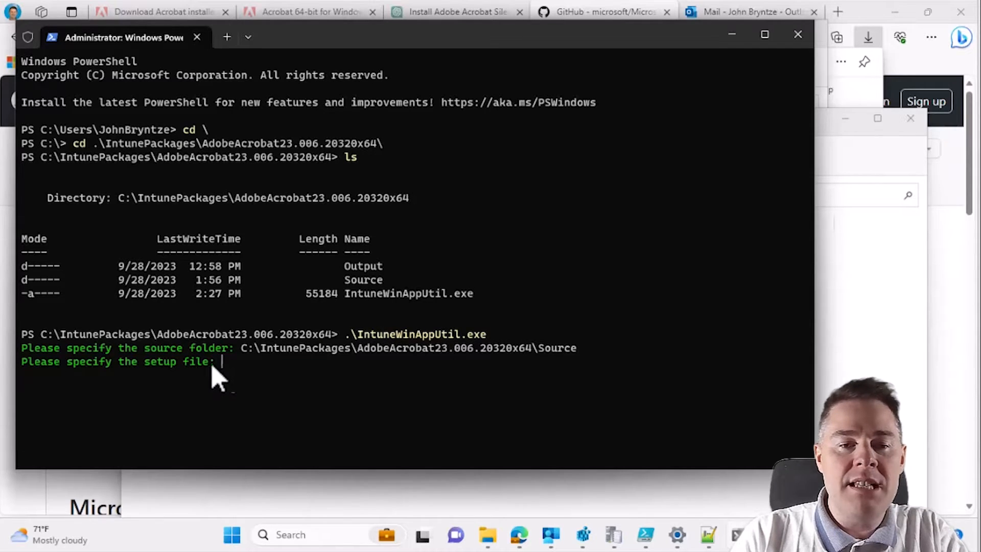
{"action": "key", "text": "super+v"}
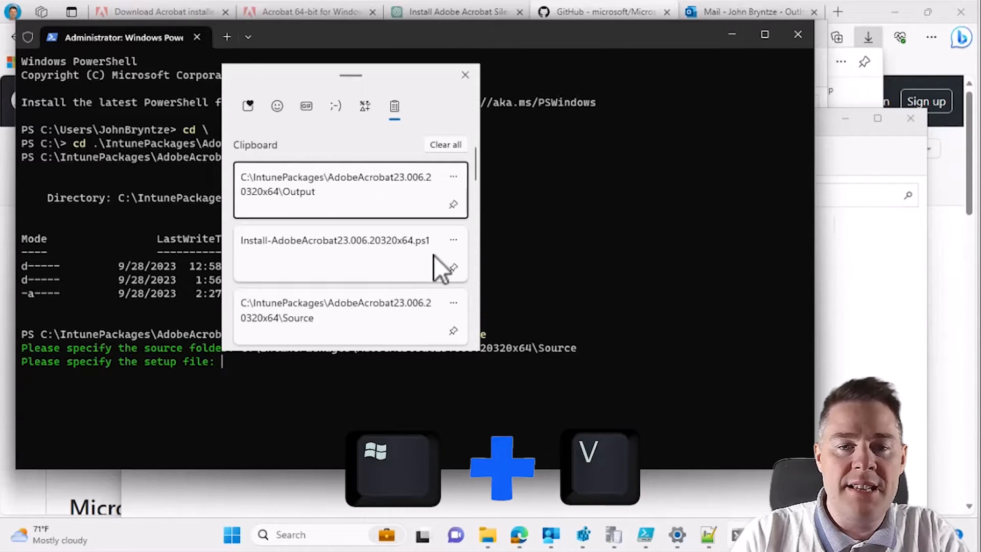
{"action": "left_click", "coordinate": [339, 257]}
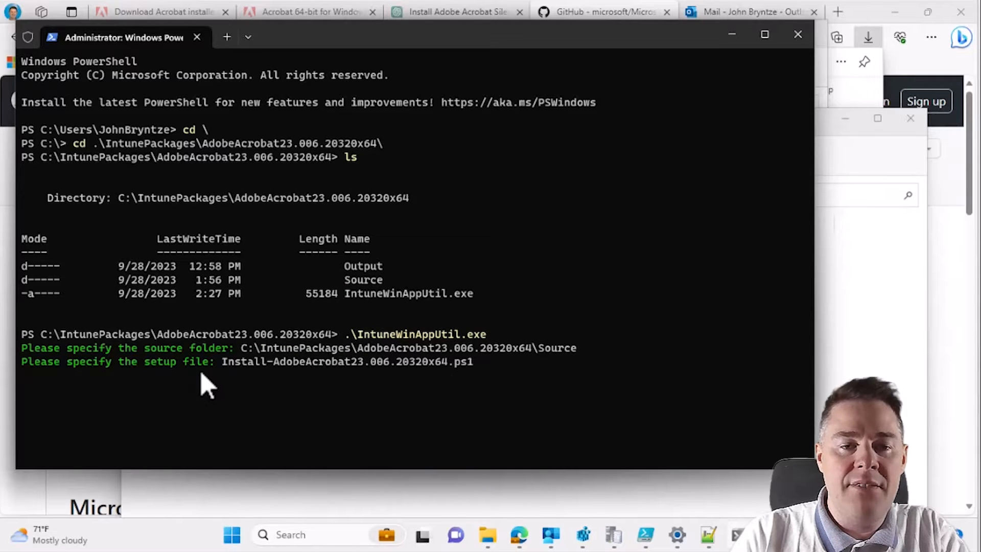
{"action": "key", "text": "Return"}
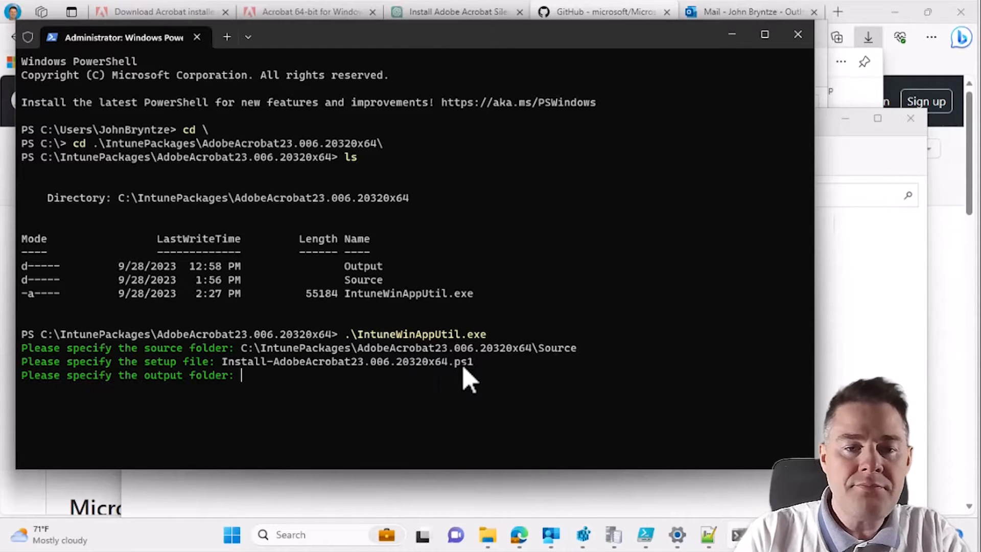
Specify C:\IntunePackages\AdobeAcrobat23.006.20320x64\Output as the output folder, using the clipboard history.
{"action": "key", "text": "super+v"}
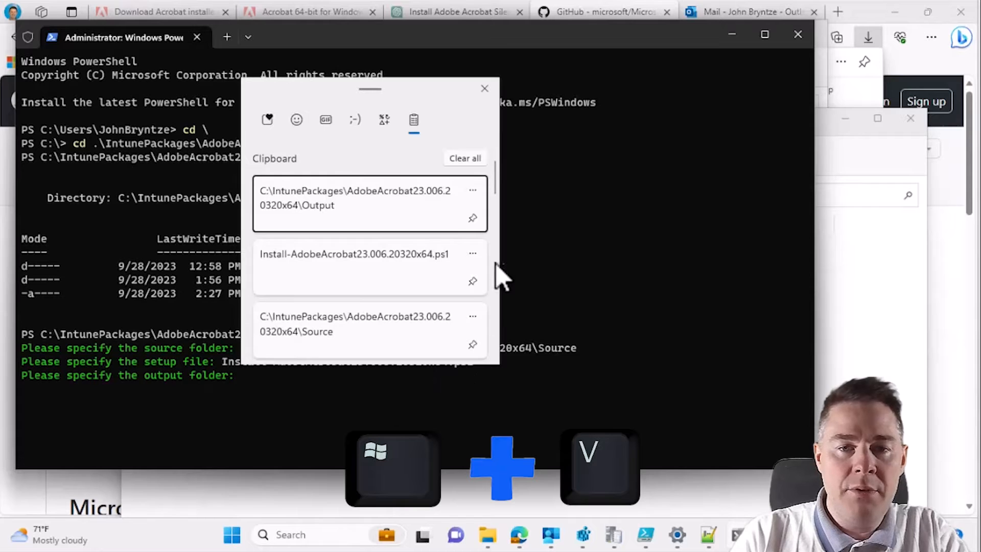
{"action": "left_click", "coordinate": [332, 211]}
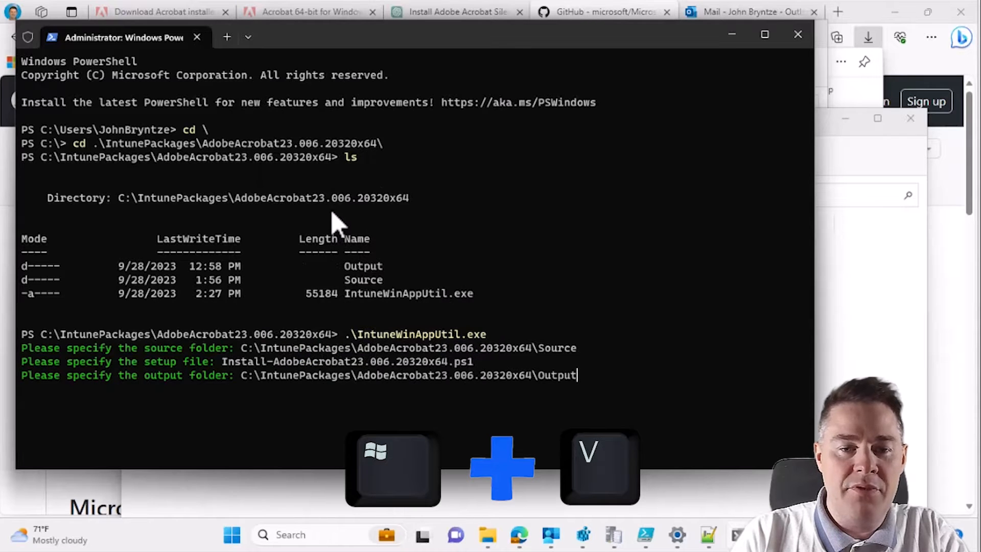
{"action": "key", "text": "Return"}
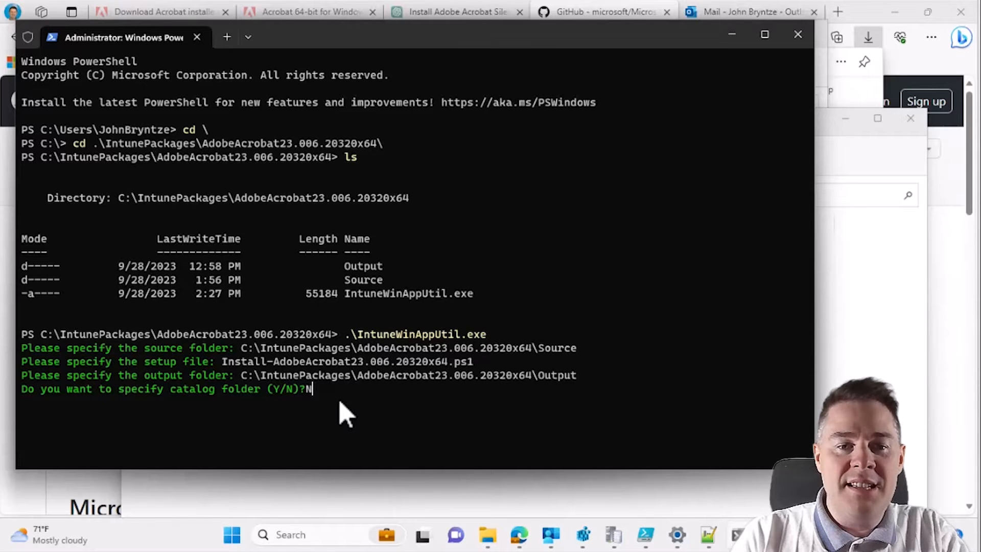
Generate the .intunewin package without a catalog folder and check the completion output and the file in the Output folder.
{"action": "key", "text": "Return"}
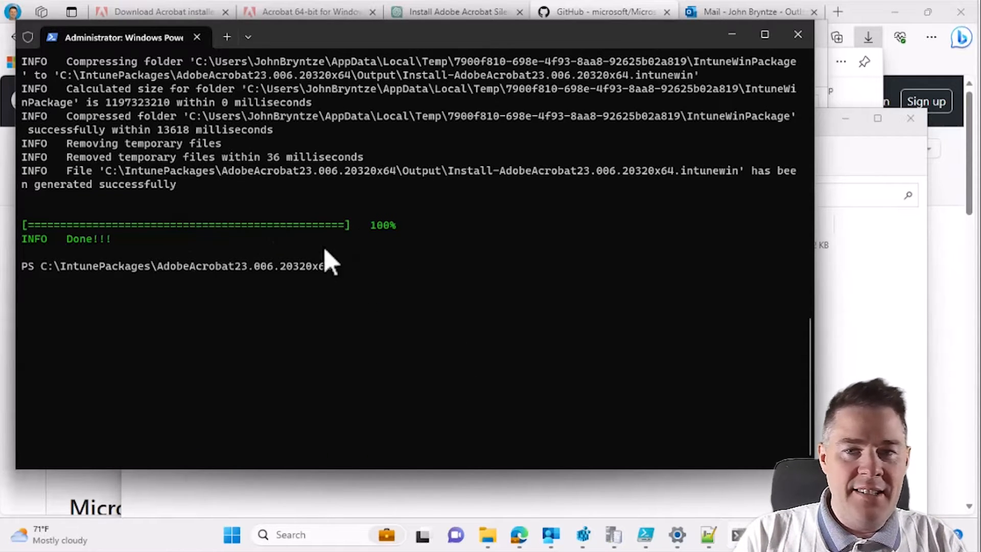
{"action": "left_click", "coordinate": [872, 262]}
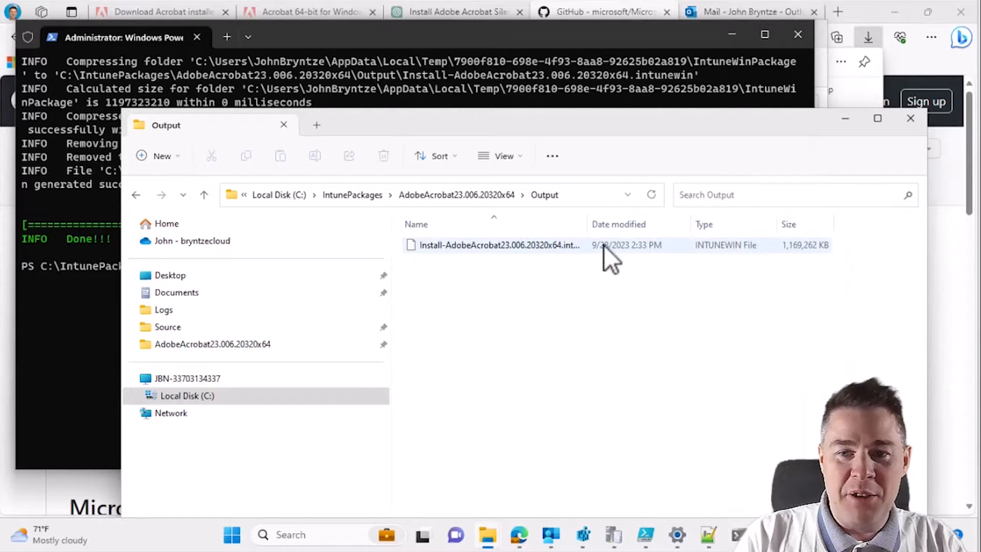
{"action": "left_click", "coordinate": [493, 198]}
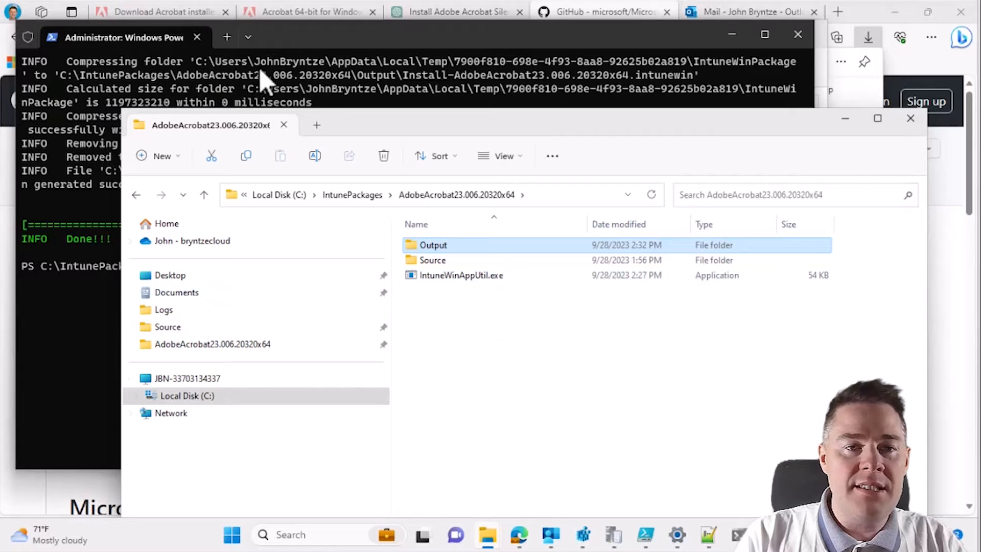
{"action": "left_click", "coordinate": [106, 248]}
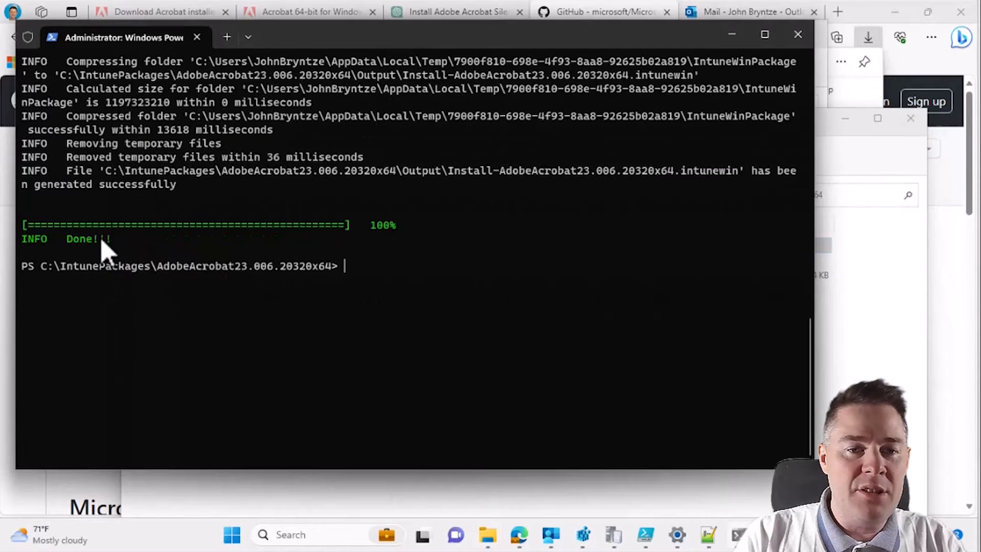
{"action": "left_click", "coordinate": [854, 351]}
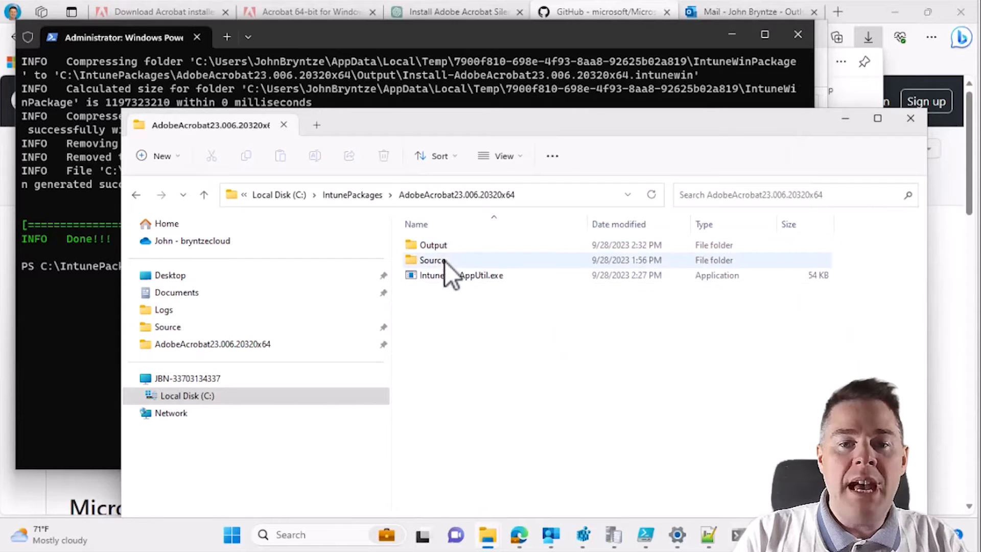
{"action": "double_click", "coordinate": [434, 246]}
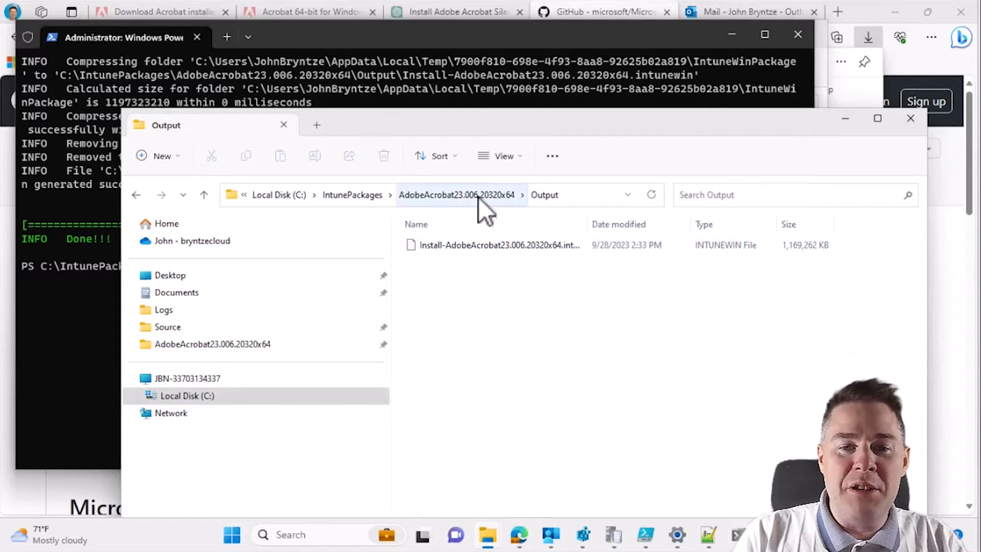
{"action": "left_click", "coordinate": [461, 195]}
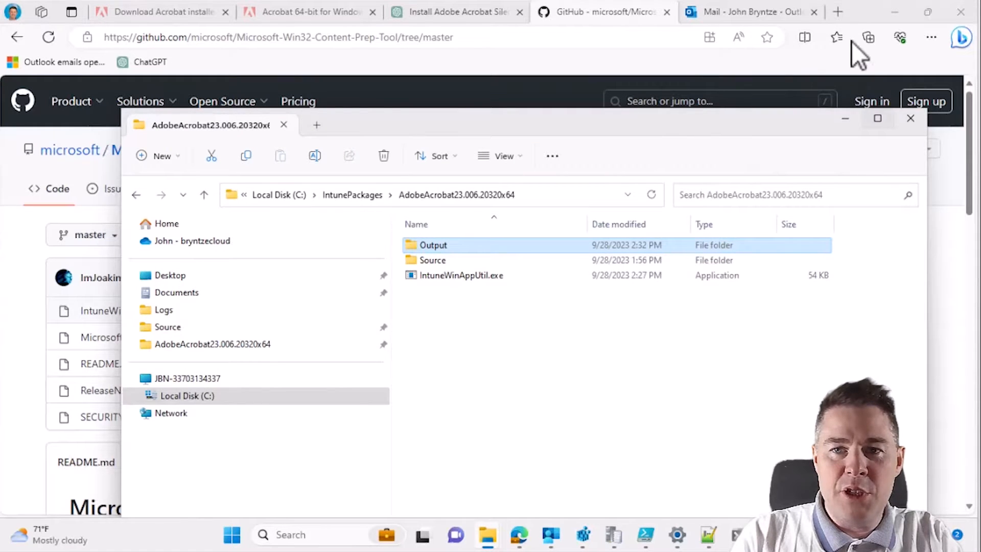
In a new Edge tab, open google.com and search for "adobe acrobat logo png transparent background".
{"action": "left_click", "coordinate": [838, 15]}
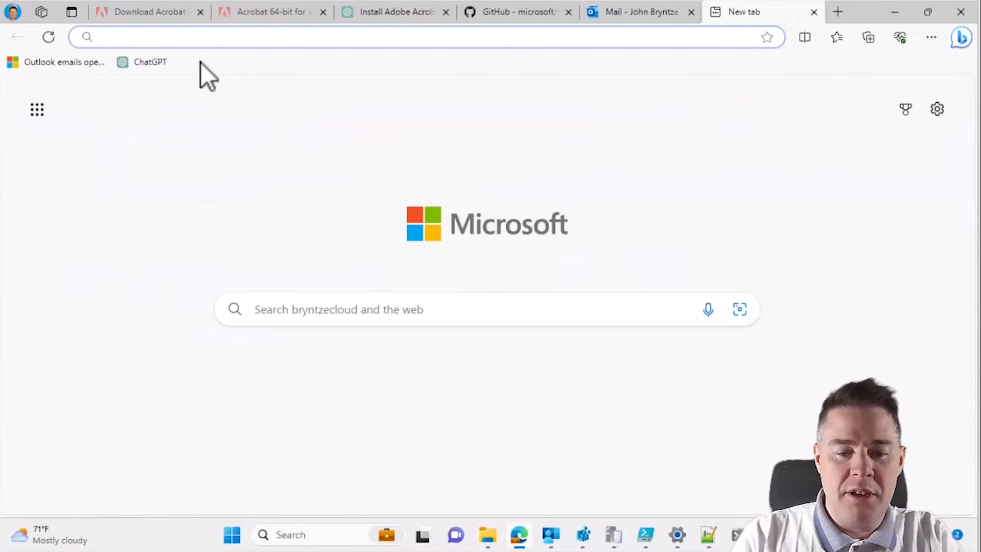
{"action": "type", "text": "google.com"}
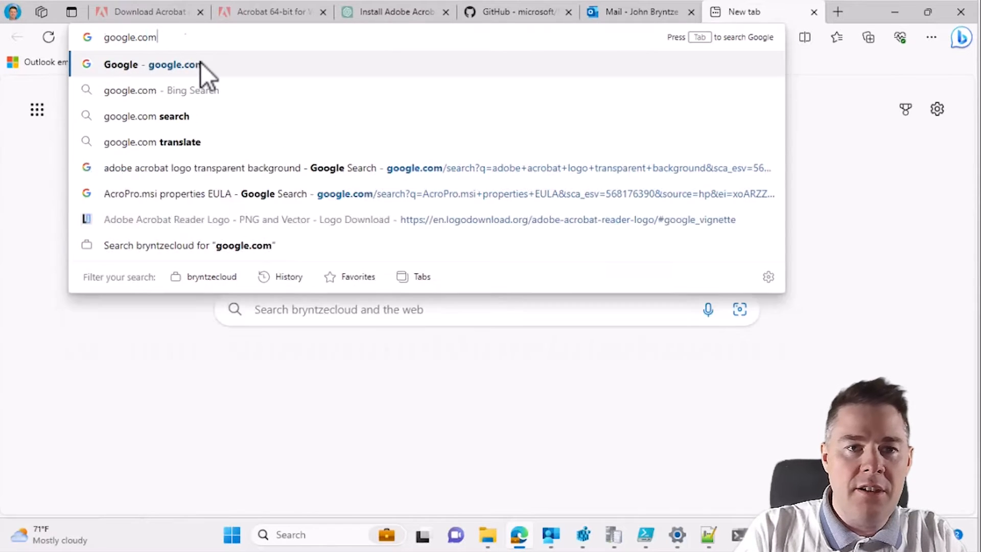
{"action": "key", "text": "Return"}
{"action": "type", "text": "ado"}
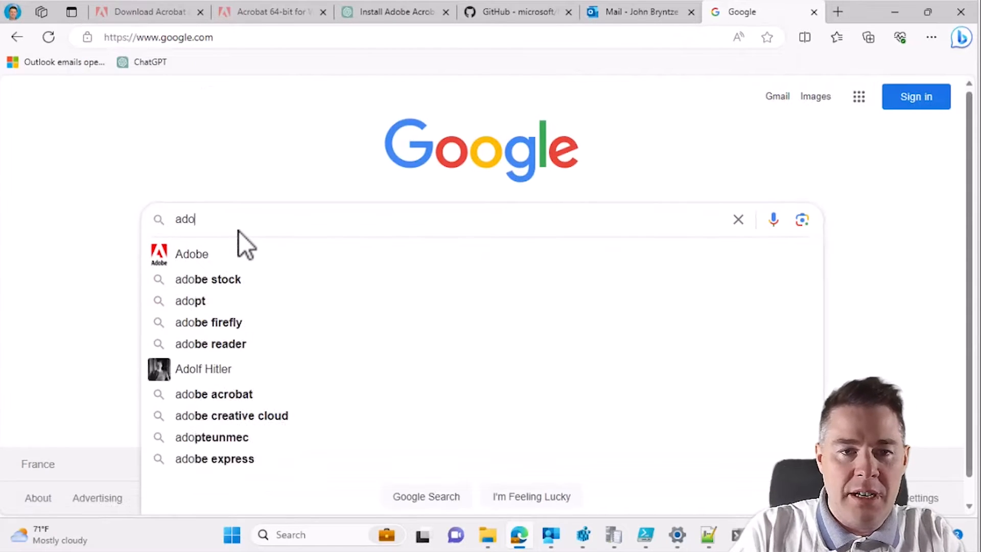
{"action": "type", "text": "be acrobat "}
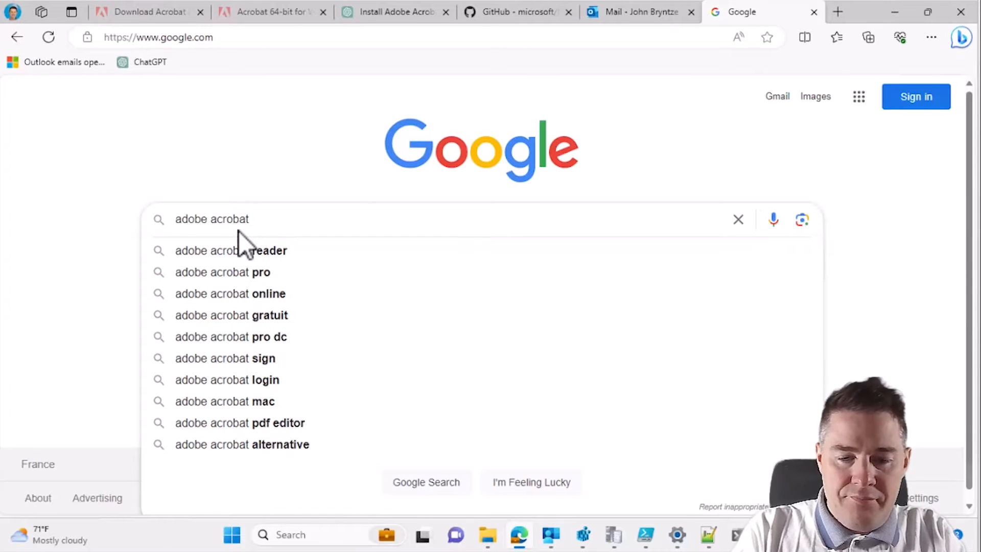
{"action": "type", "text": "logo p"}
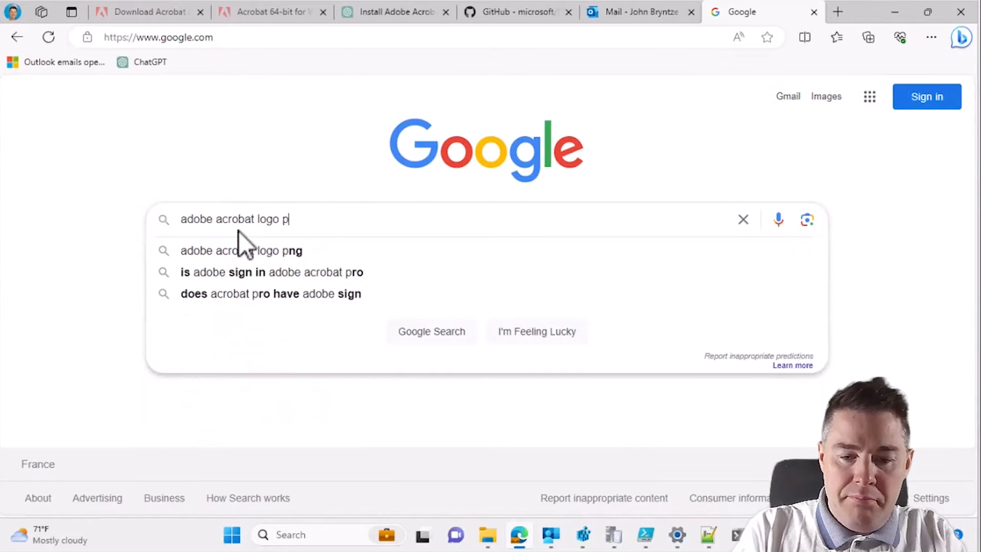
{"action": "type", "text": "gn tra"}
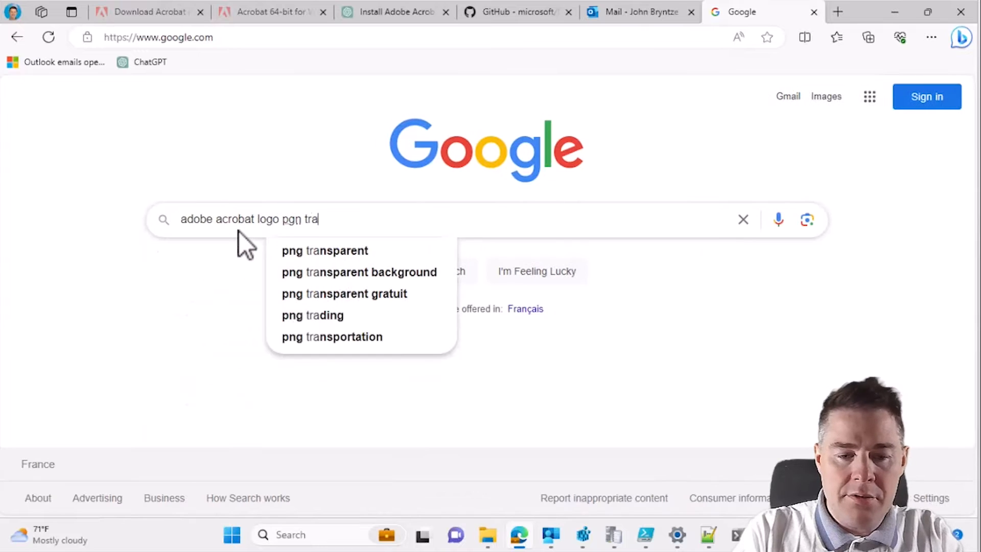
{"action": "type", "text": "nsparent"}
{"action": "key", "text": "Down"}
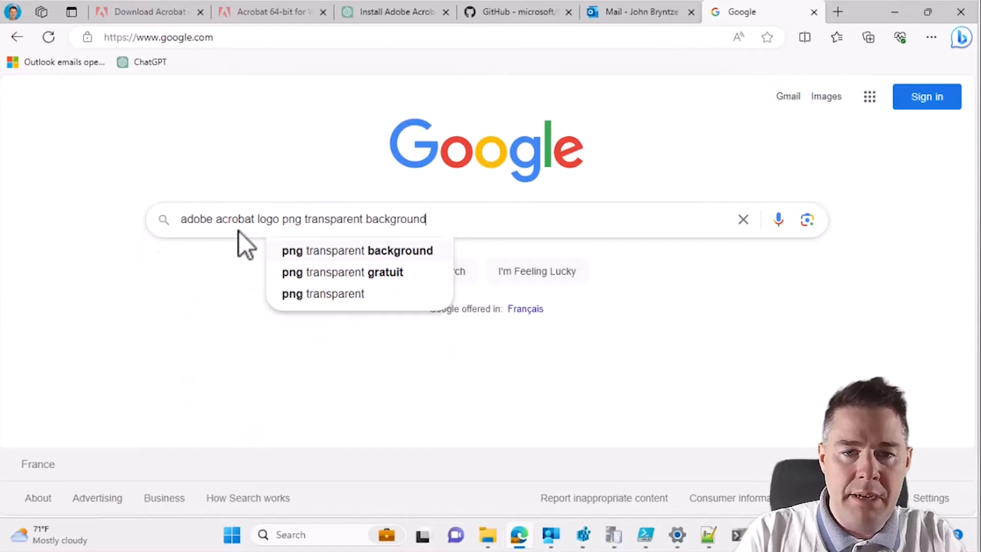
{"action": "key", "text": "Return"}
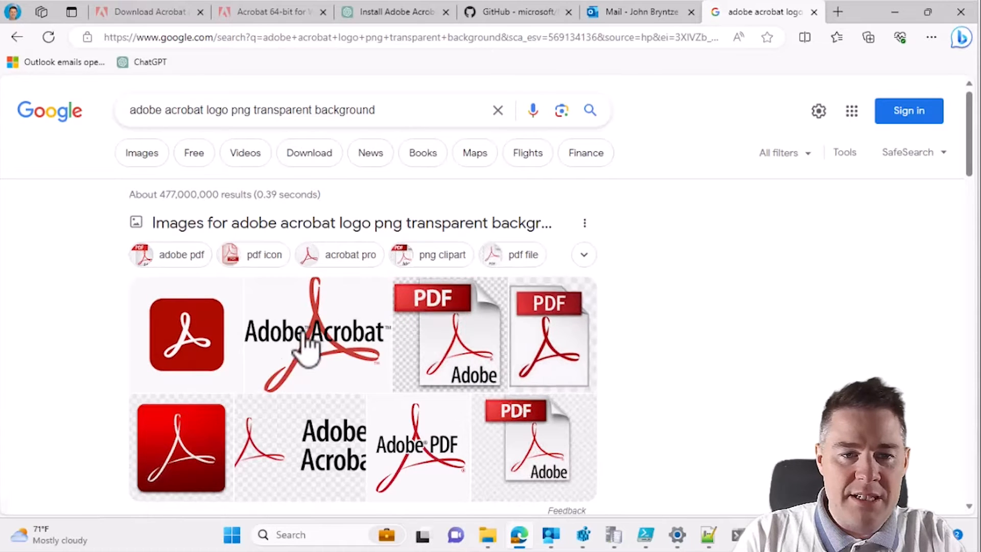
Open the full-size red Adobe Acrobat Reader logo PNG from the Logo Download site, dismissing the advertisement.
{"action": "left_click", "coordinate": [193, 358]}
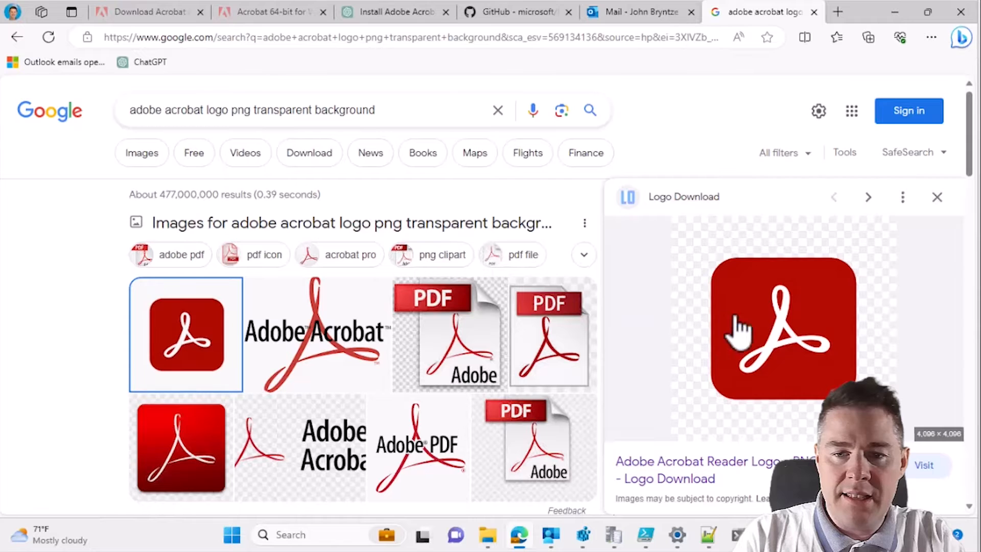
{"action": "left_click", "coordinate": [777, 339]}
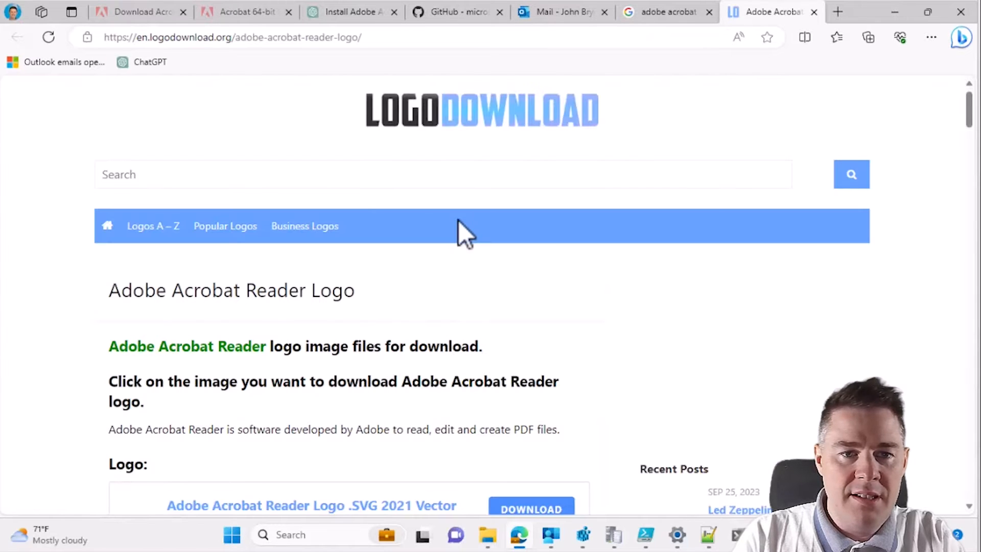
{"action": "scroll", "coordinate": [532, 302], "scroll_direction": "down", "scroll_amount": 3}
{"action": "scroll", "coordinate": [532, 301], "scroll_direction": "down", "scroll_amount": 9}
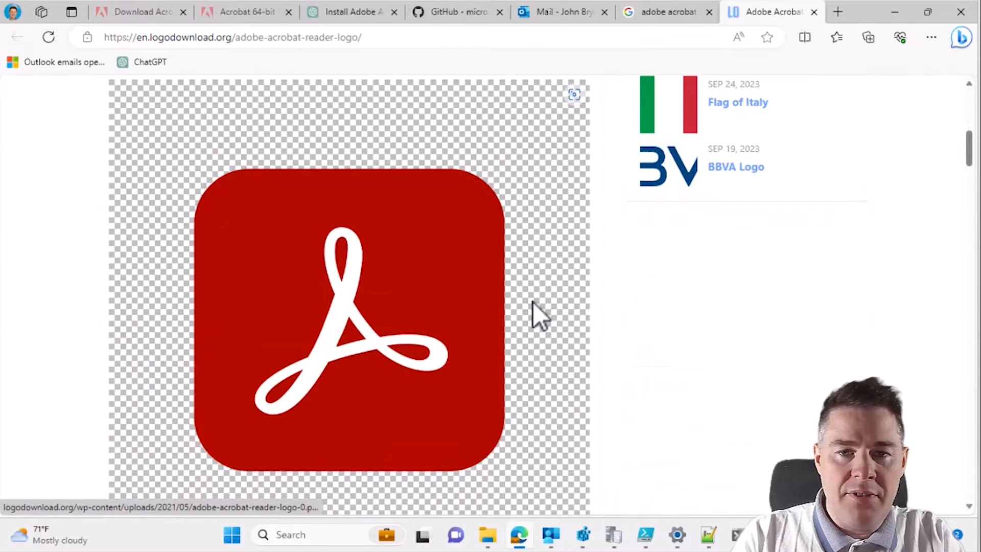
{"action": "scroll", "coordinate": [537, 319], "scroll_direction": "up", "scroll_amount": 2}
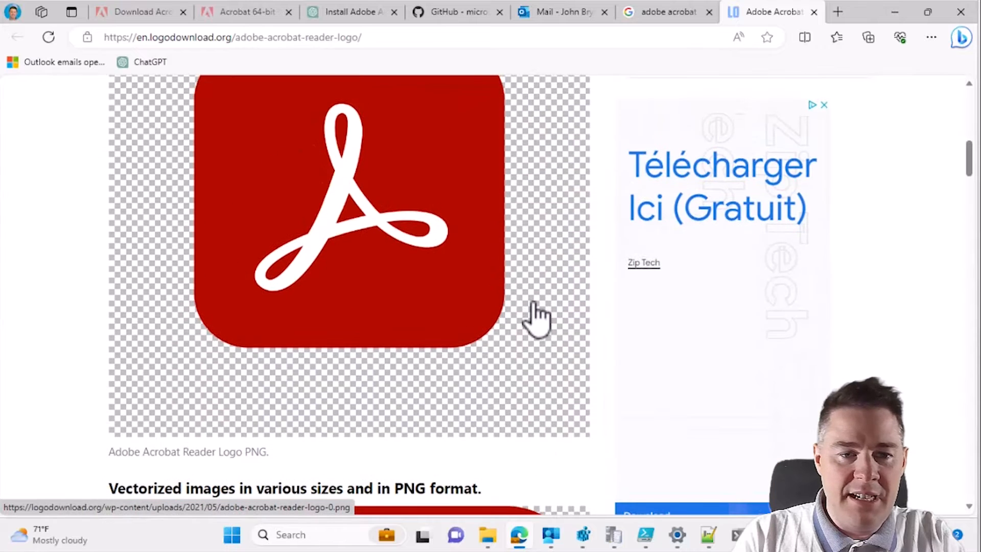
{"action": "left_click", "coordinate": [359, 255]}
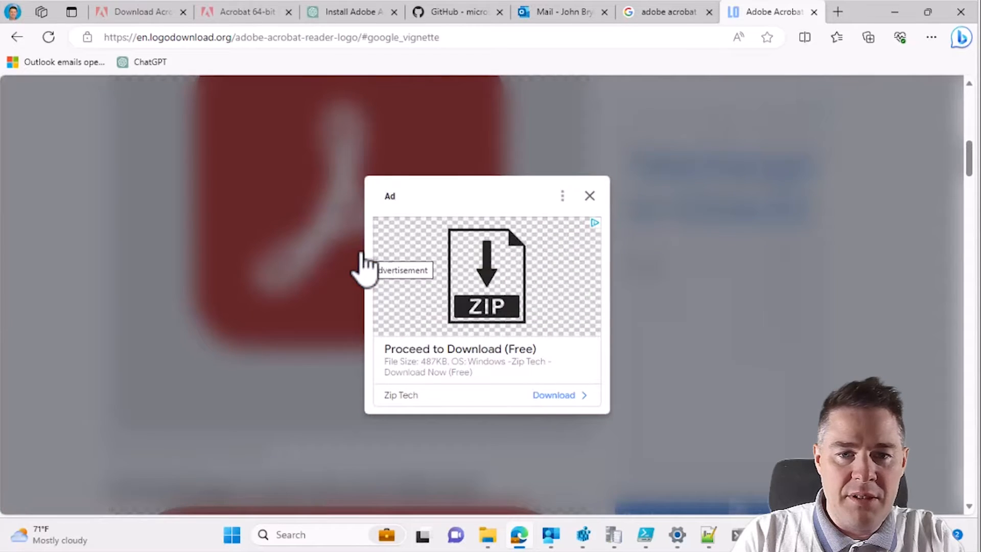
{"action": "scroll", "coordinate": [721, 254], "scroll_direction": "down", "scroll_amount": 3}
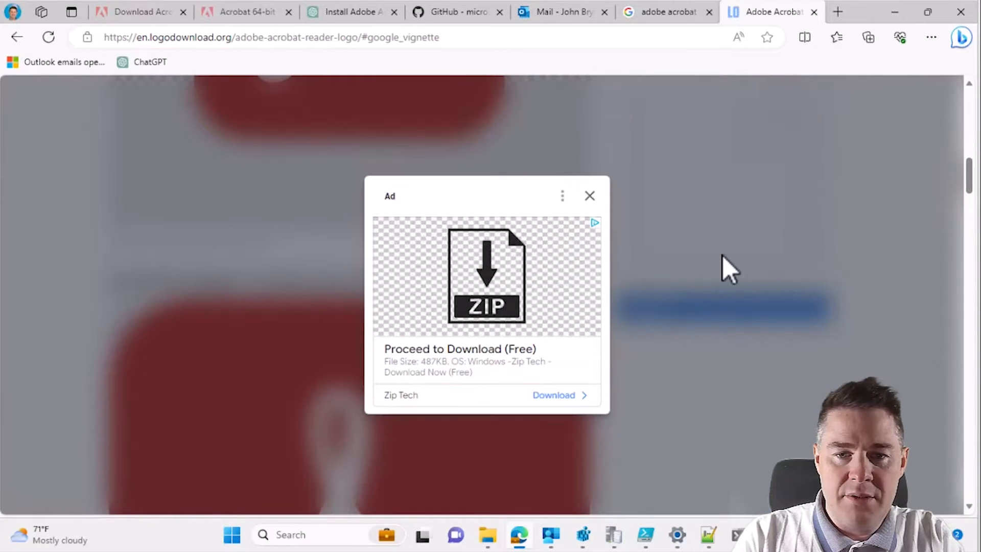
{"action": "left_click", "coordinate": [587, 195]}
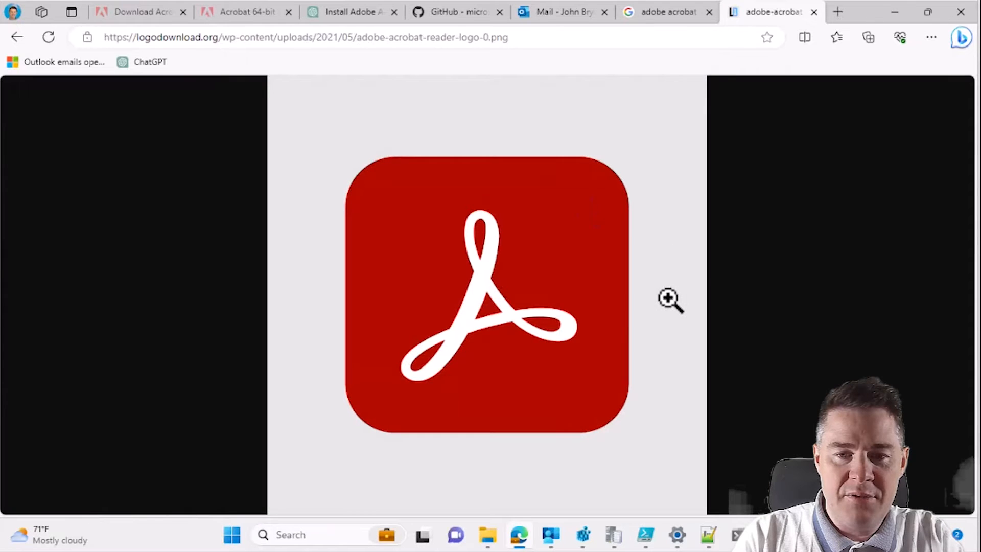
Save the logo image as logo-adobe-acrobat.png in the AdobeAcrobat23.006.20320x64 package folder and open the saved file to check it.
{"action": "right_click", "coordinate": [504, 296]}
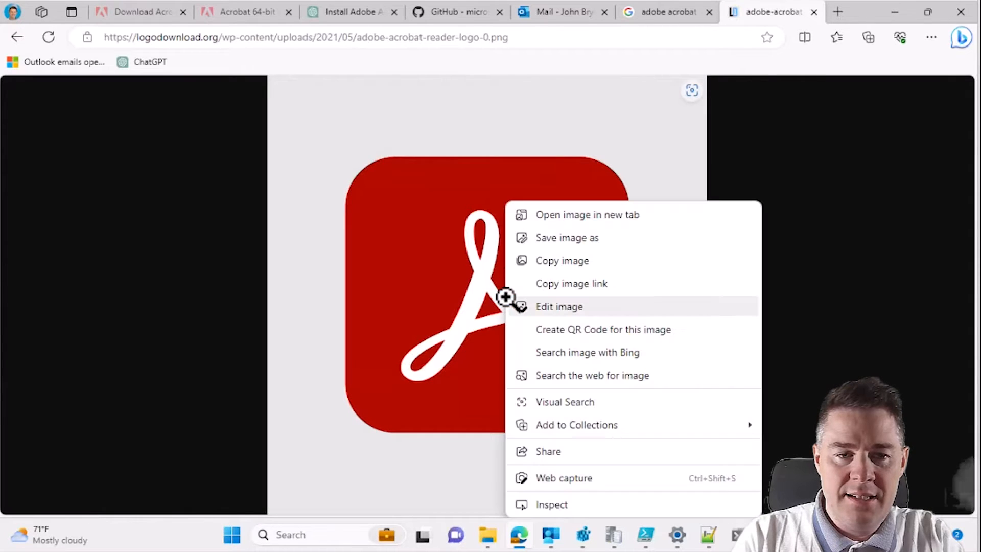
{"action": "left_click", "coordinate": [567, 238]}
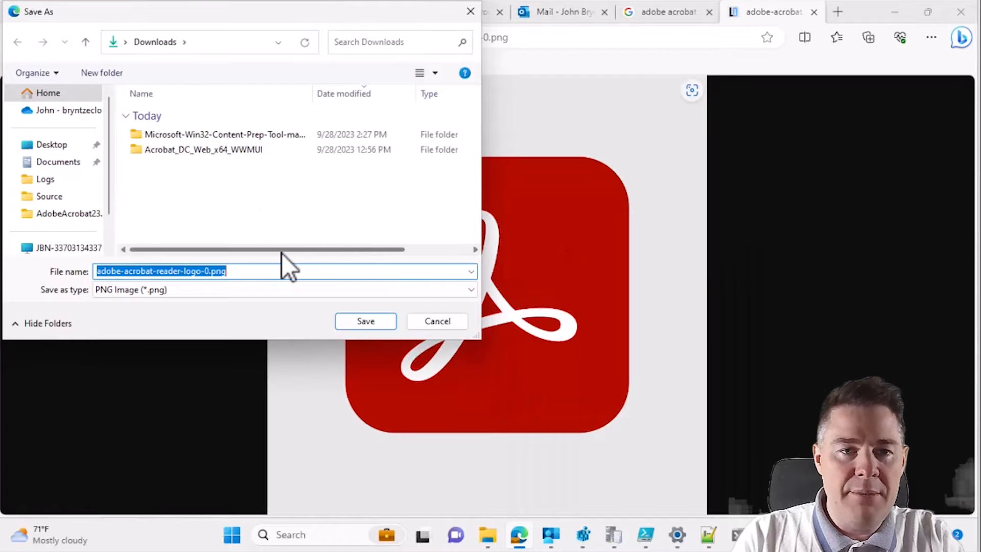
{"action": "left_click", "coordinate": [49, 197]}
{"action": "left_click", "coordinate": [167, 44]}
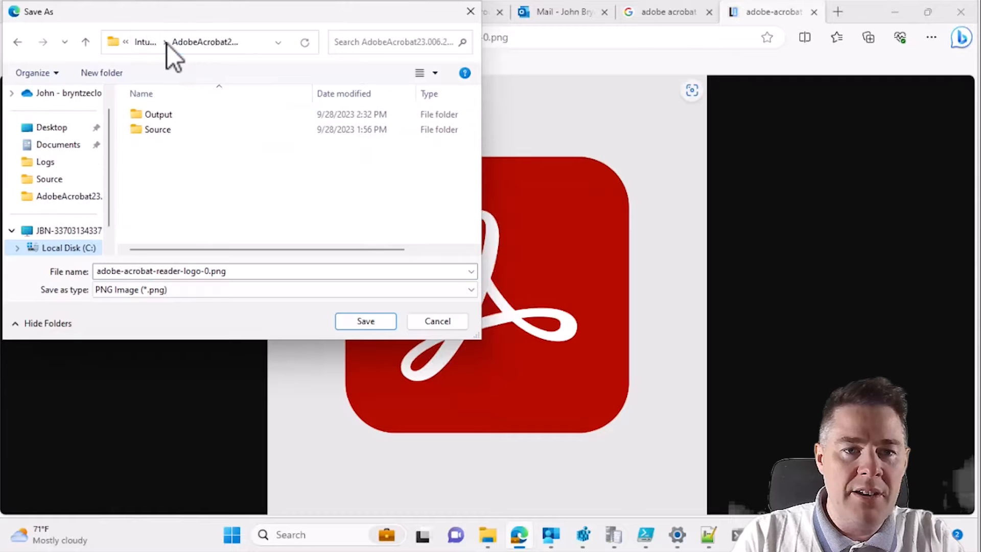
{"action": "double_click", "coordinate": [194, 275]}
{"action": "left_click", "coordinate": [207, 272]}
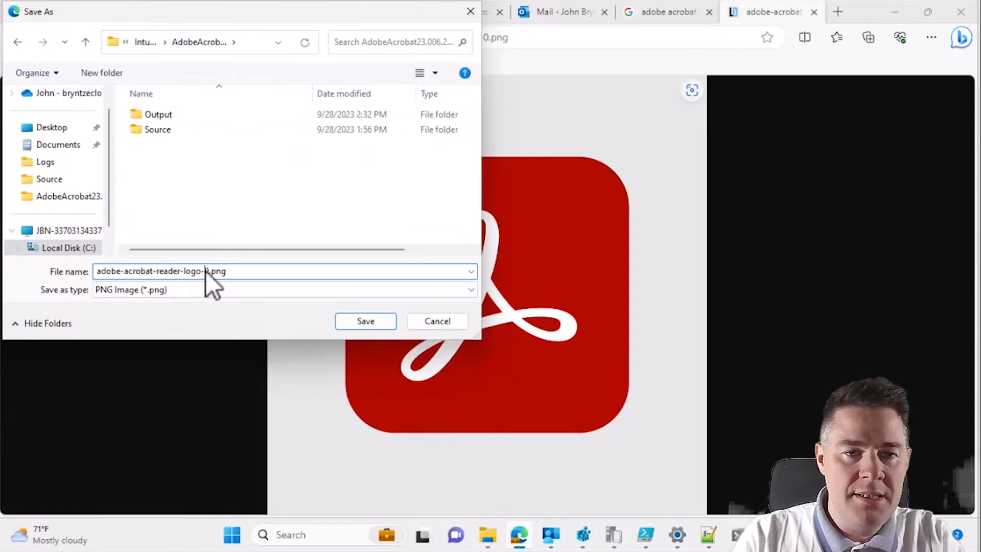
{"action": "key", "text": "BackSpace"}
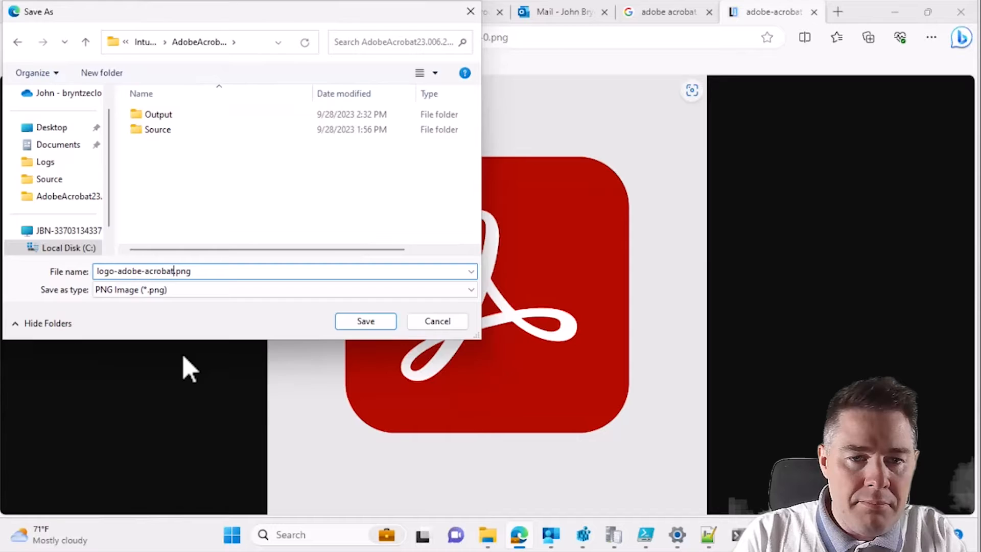
{"action": "key", "text": "Return"}
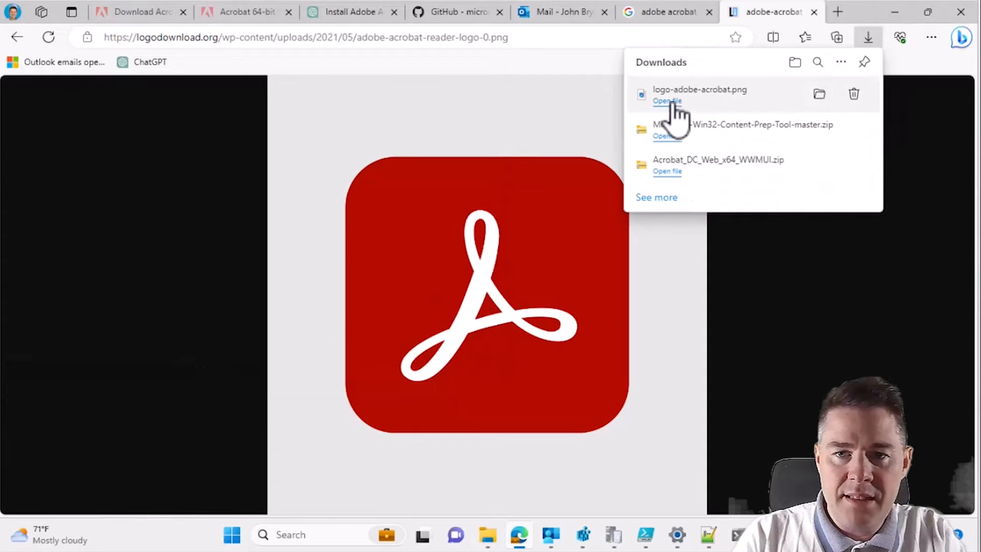
{"action": "left_click", "coordinate": [672, 101]}
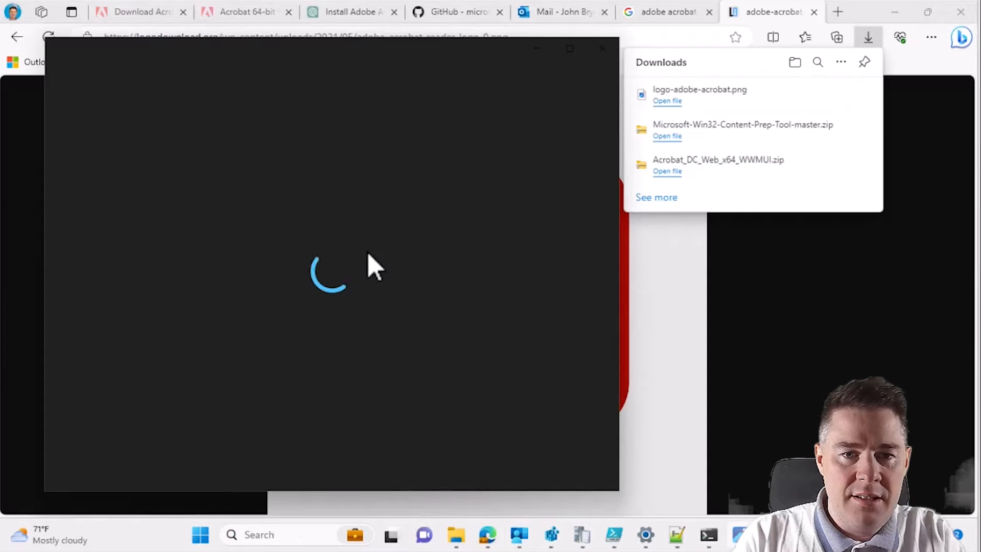
{"action": "left_click", "coordinate": [603, 49]}
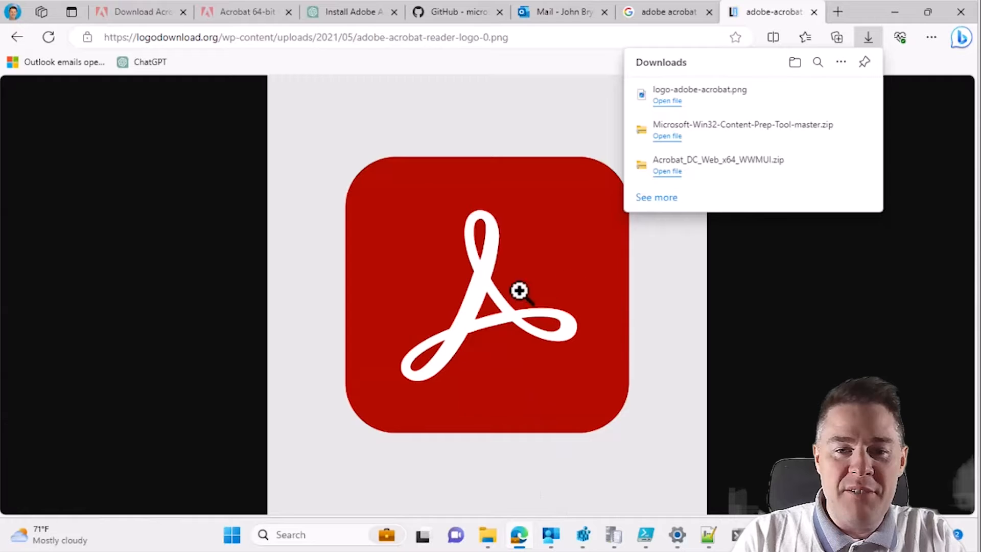
Switch to Notepad++ and review the Acrobat.exe path and version number noted for the Intune detection rule.
{"action": "left_click", "coordinate": [707, 537]}
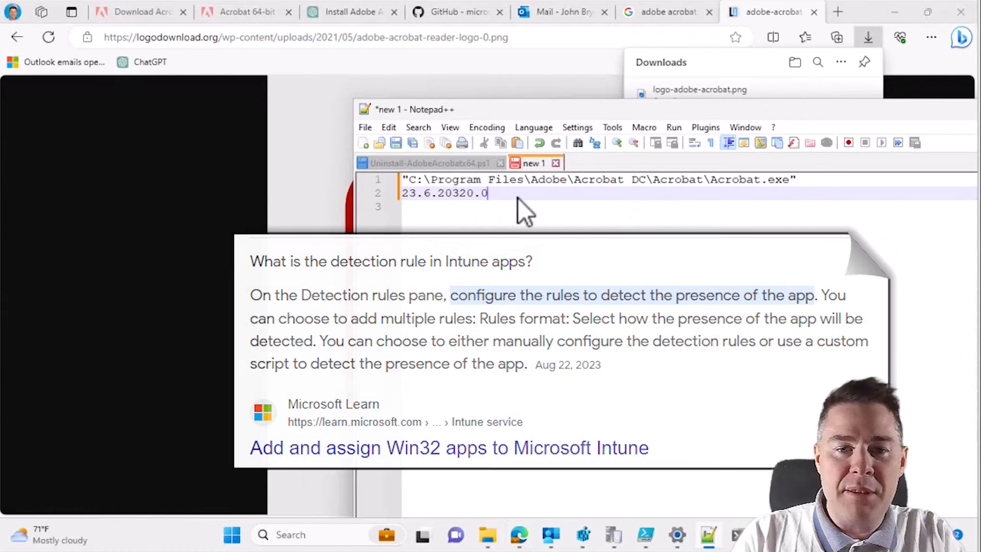
{"action": "key", "text": "ctrl+a"}
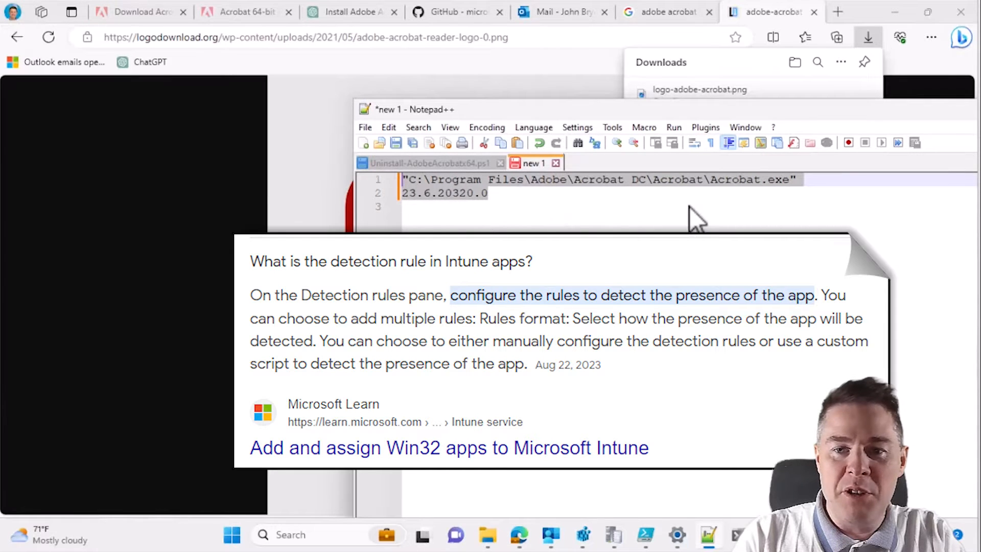
{"action": "left_click", "coordinate": [514, 199]}
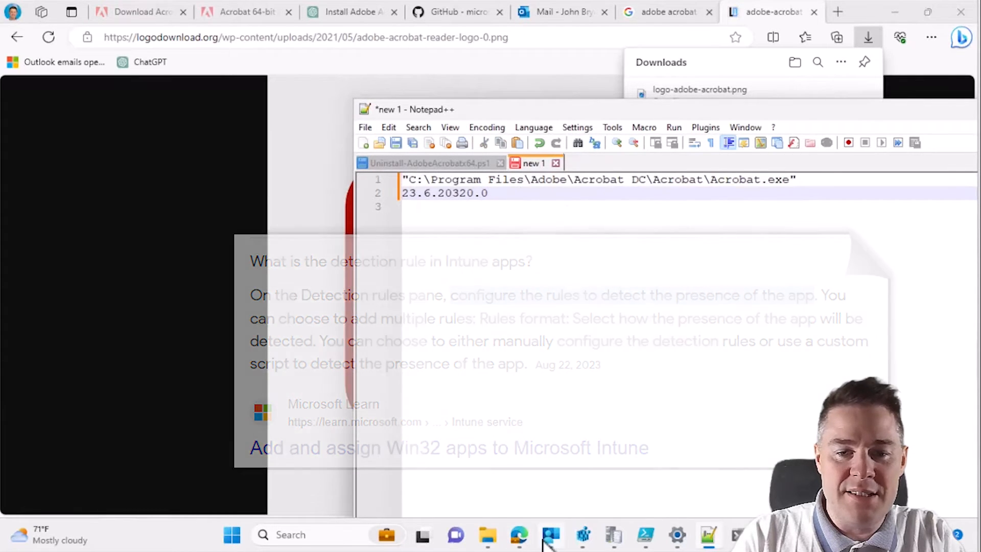
Switch to Edge and open the Intune admin center at aka.ms/in in a new tab.
{"action": "left_click", "coordinate": [519, 542]}
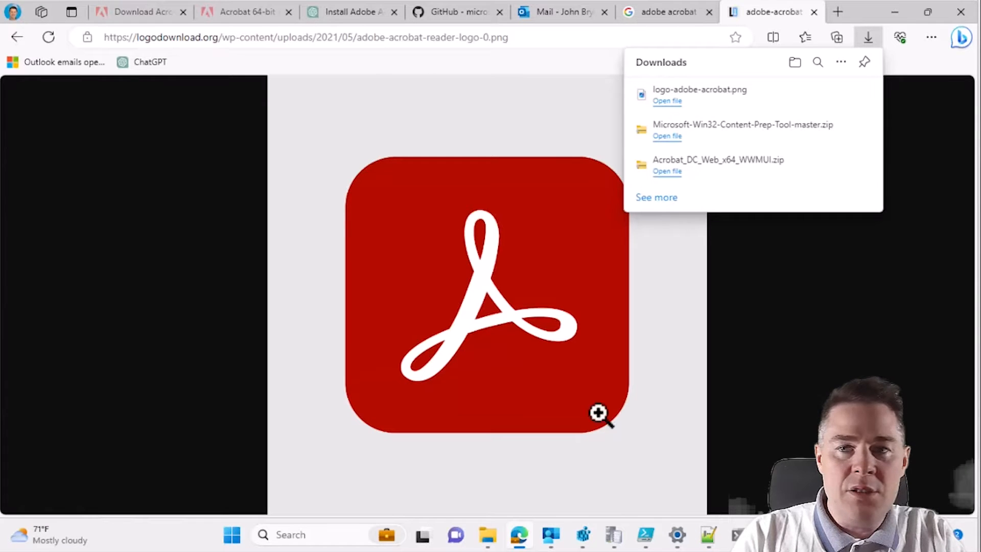
{"action": "left_click", "coordinate": [837, 13]}
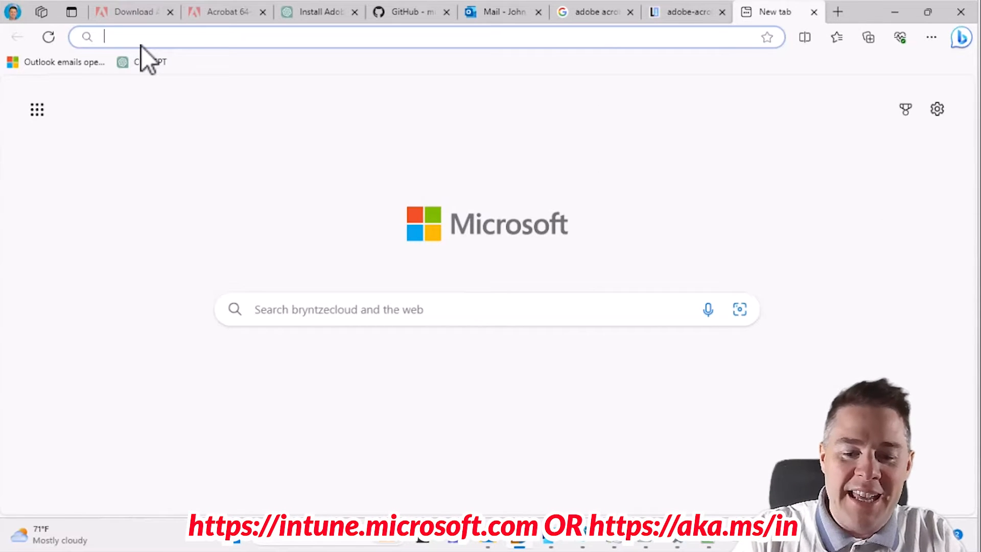
{"action": "type", "text": "aka.ms/in"}
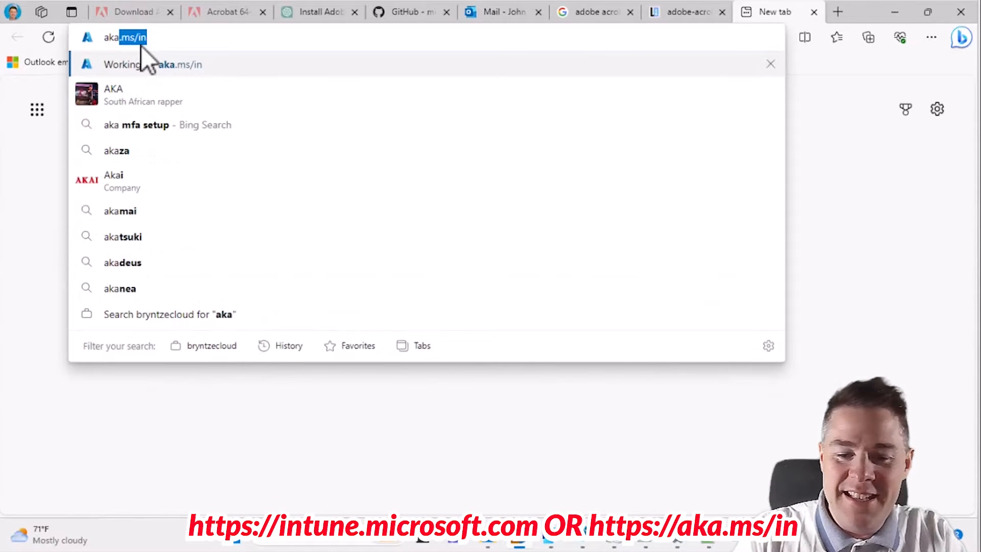
{"action": "key", "text": "Right"}
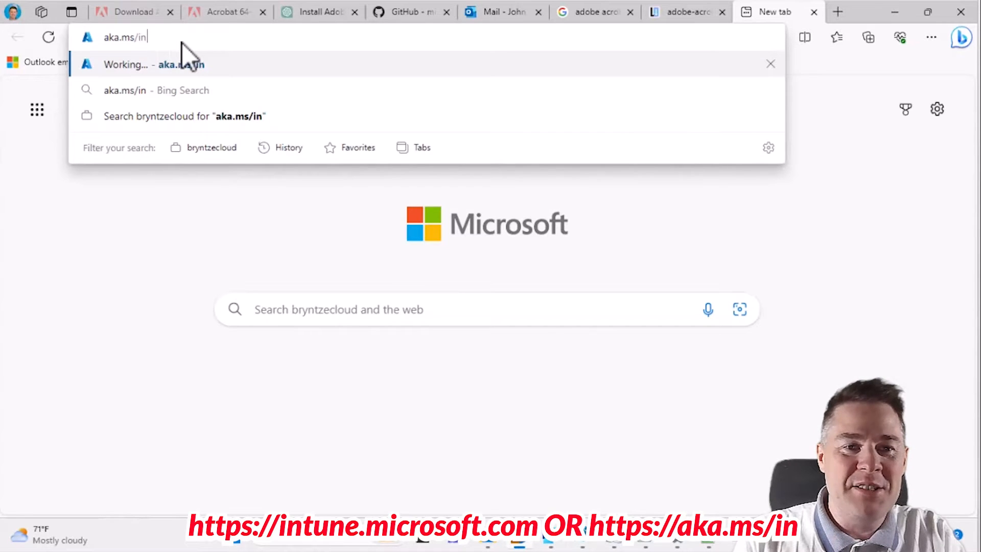
{"action": "key", "text": "Return"}
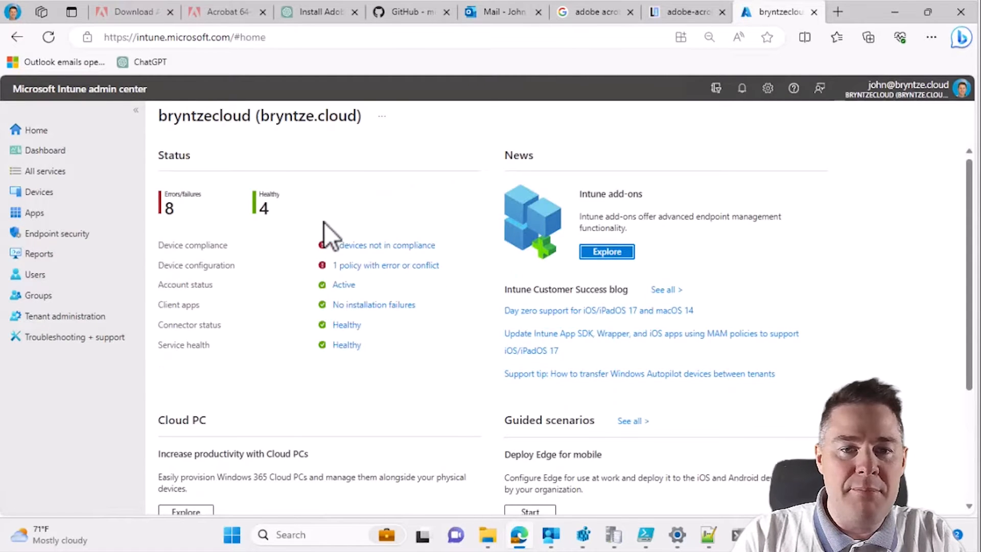
Open the Apps area, view all apps and go to the list of Windows apps.
{"action": "left_click", "coordinate": [35, 214]}
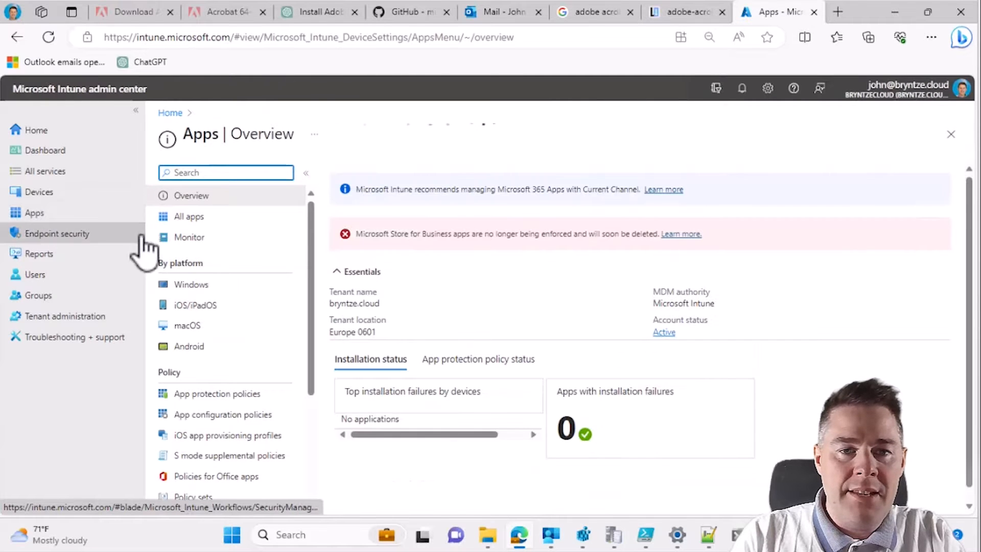
{"action": "left_click", "coordinate": [198, 219]}
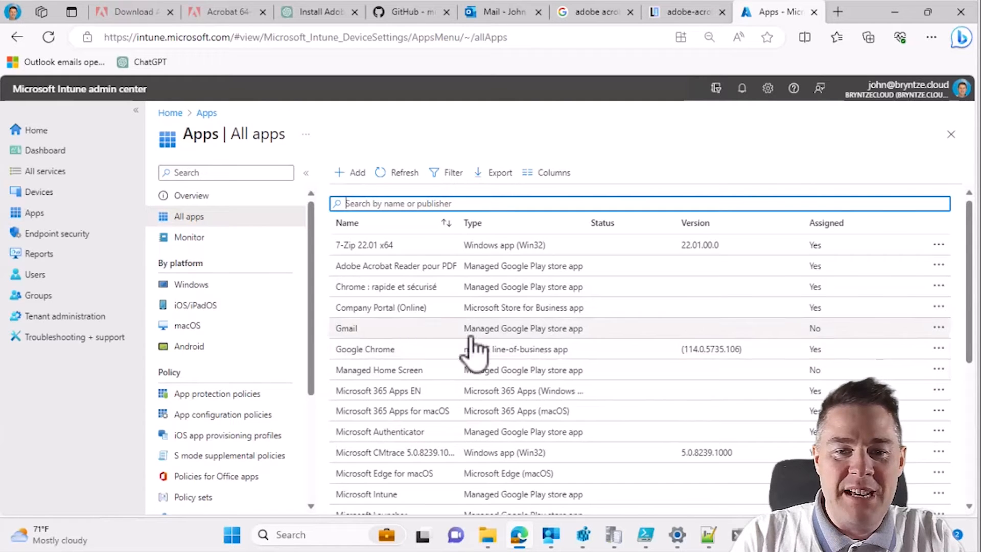
{"action": "left_click", "coordinate": [191, 285]}
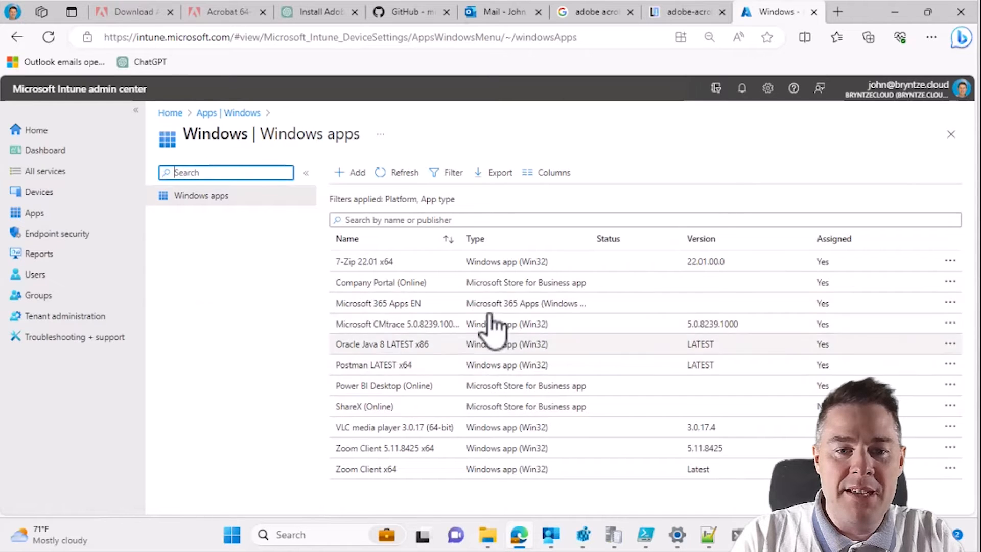
Start adding a new app of the type Windows app (Win32).
{"action": "left_click", "coordinate": [356, 174]}
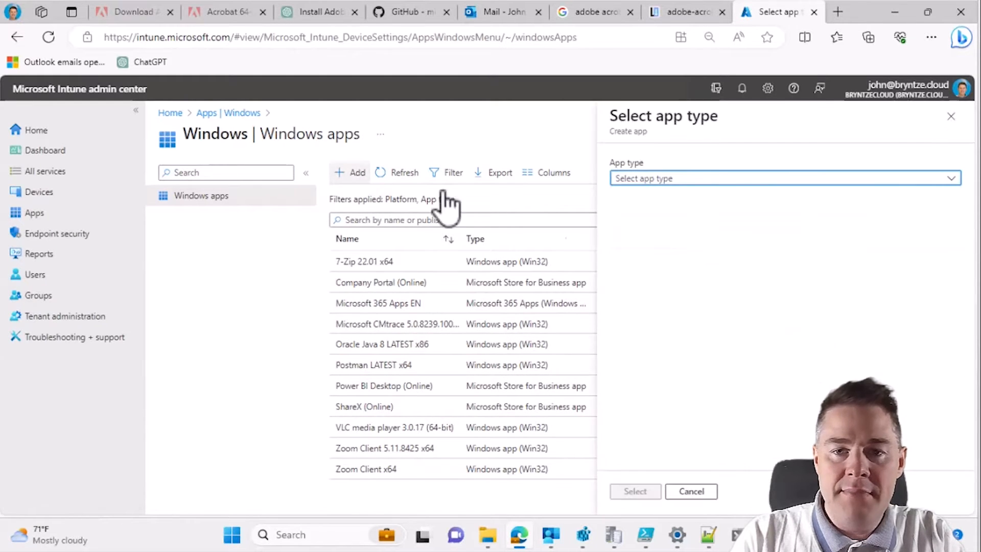
{"action": "left_click", "coordinate": [690, 180]}
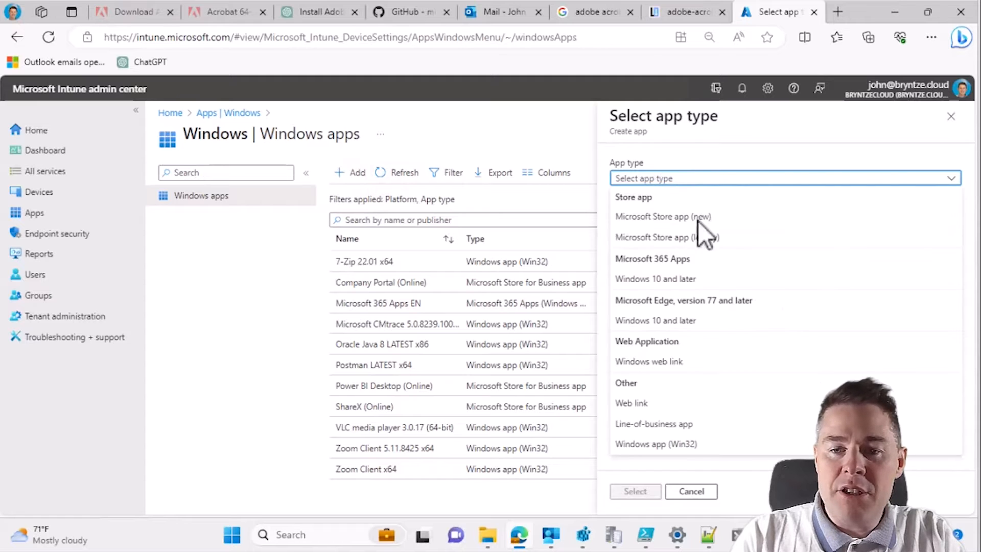
{"action": "left_click", "coordinate": [674, 444]}
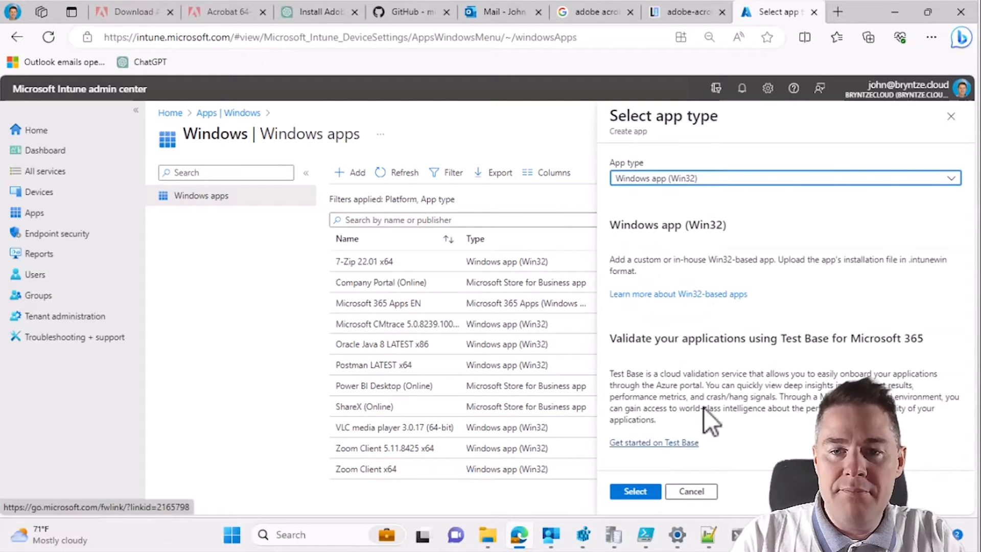
{"action": "left_click", "coordinate": [637, 491]}
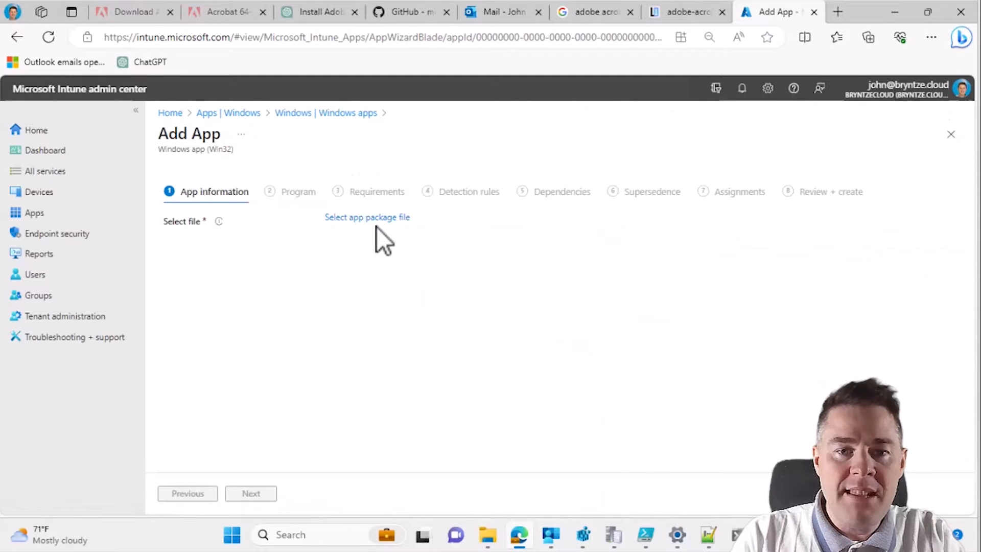
Choose Install-AdobeAcrobat23.006.20320x64.intunewin from the Output folder as the app package file and accept it.
{"action": "left_click", "coordinate": [363, 218]}
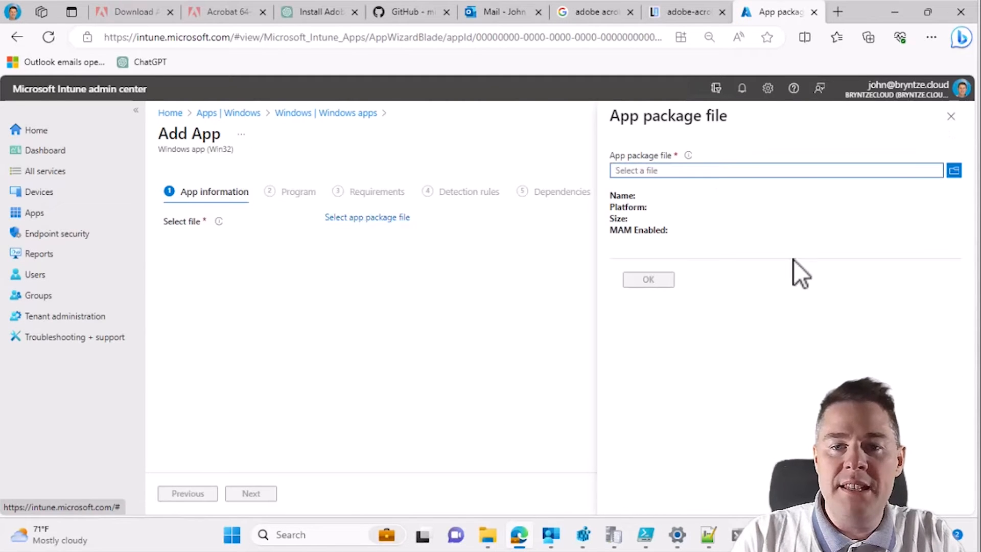
{"action": "left_click", "coordinate": [953, 171]}
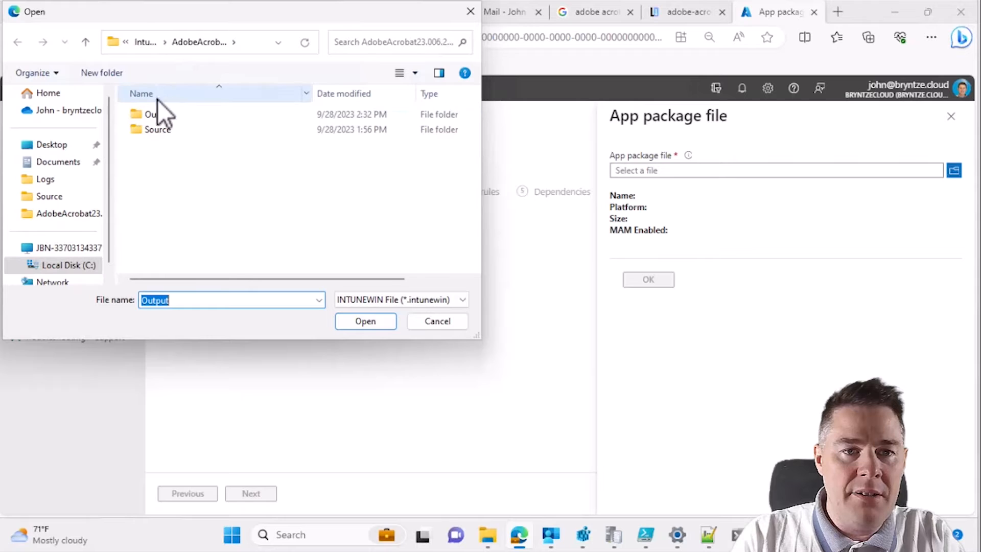
{"action": "double_click", "coordinate": [149, 115]}
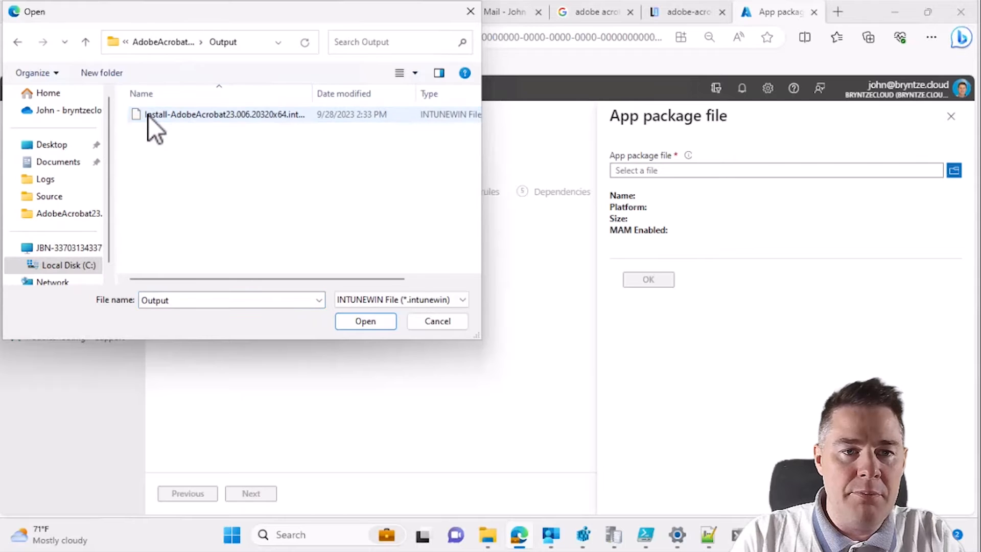
{"action": "double_click", "coordinate": [229, 115]}
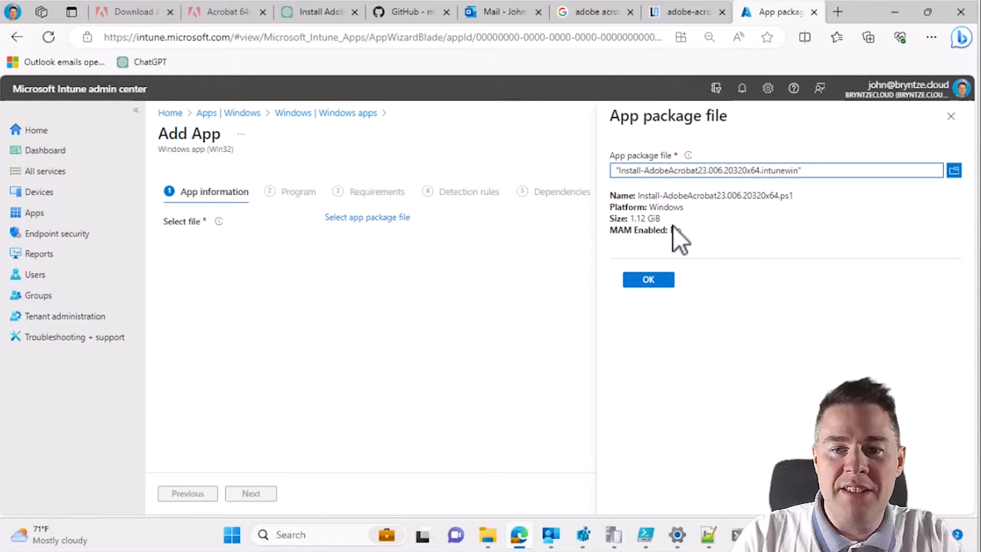
{"action": "left_click", "coordinate": [649, 281]}
Shorten the app's name to "Adobe Acrobat", removing the Install prefix, version number and file extension.
{"action": "left_click_drag", "start_coordinate": [330, 246], "coordinate": [357, 247]}
{"action": "type", "text": "AdobeAcrobat23.006.20320x64.ps1"}
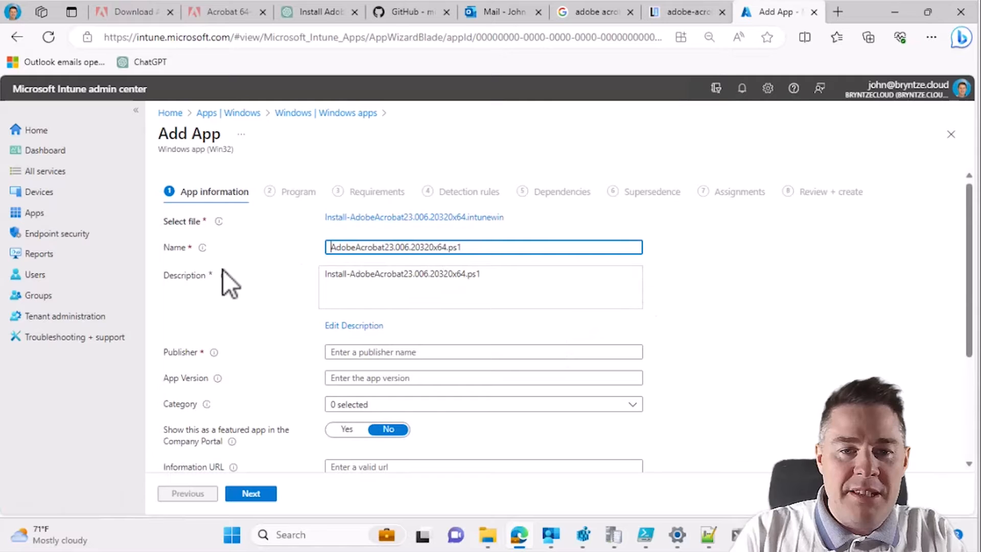
{"action": "key", "text": "Right"}
{"action": "key", "text": "Right"}
{"action": "key", "text": "Right"}
{"action": "key", "text": "Right"}
{"action": "key", "text": "Right"}
{"action": "key", "text": "Right"}
{"action": "key", "text": "Right"}
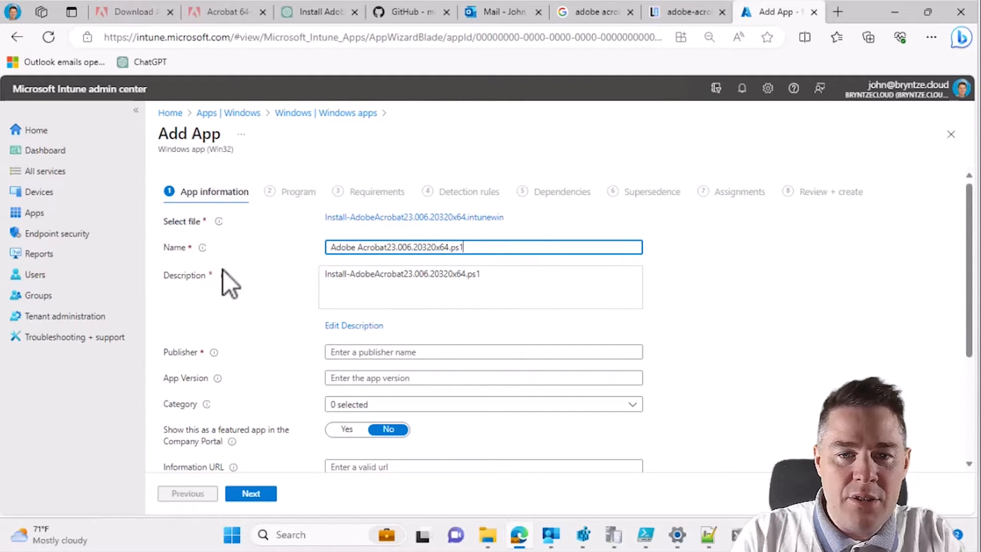
{"action": "key", "text": "BackSpace"}
{"action": "key", "text": "BackSpace"}
{"action": "key", "text": "BackSpace"}
{"action": "key", "text": "BackSpace"}
{"action": "key", "text": "BackSpace"}
{"action": "key", "text": "BackSpace"}
{"action": "key", "text": "BackSpace"}
{"action": "key", "text": "BackSpace"}
{"action": "key", "text": "BackSpace"}
{"action": "key", "text": "BackSpace"}
{"action": "key", "text": "BackSpace"}
{"action": "key", "text": "BackSpace"}
{"action": "key", "text": "BackSpace"}
{"action": "key", "text": "BackSpace"}
{"action": "key", "text": "BackSpace"}
{"action": "key", "text": "BackSpace"}
{"action": "key", "text": "BackSpace"}
{"action": "key", "text": "BackSpace"}
{"action": "key", "text": "BackSpace"}
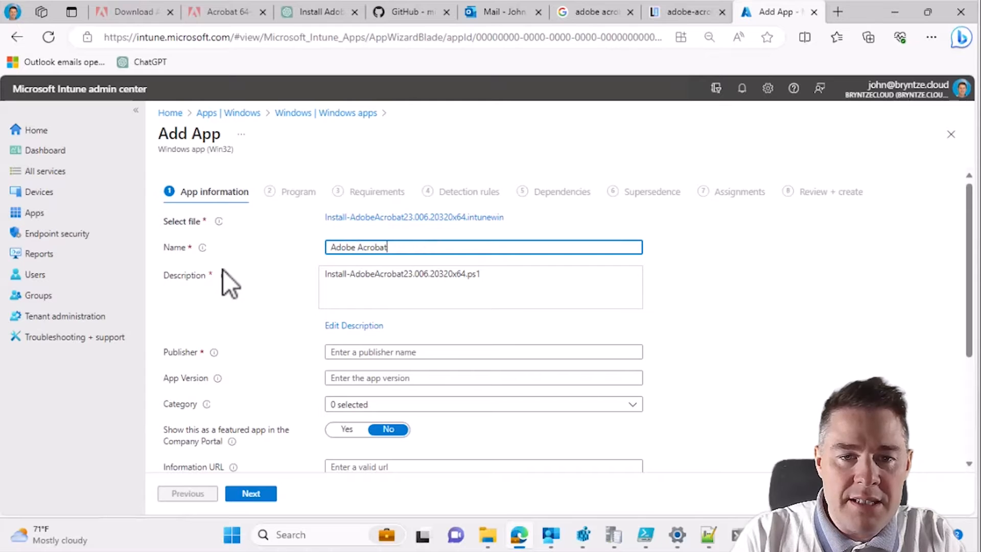
Open the app's description for editing and copy the version number 23.006.20320 from its text.
{"action": "left_click", "coordinate": [351, 326]}
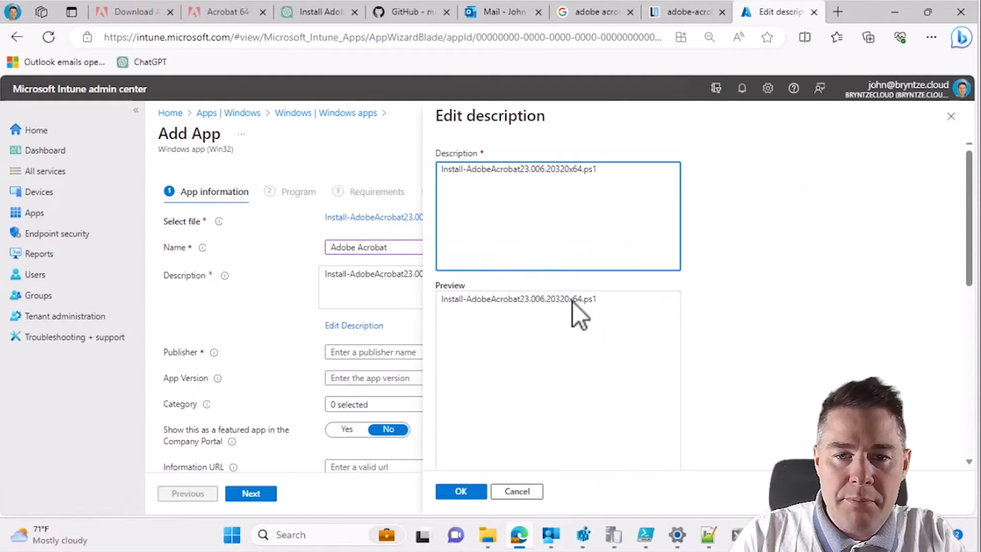
{"action": "left_click_drag", "start_coordinate": [564, 301], "coordinate": [523, 302]}
{"action": "left_click", "coordinate": [568, 300]}
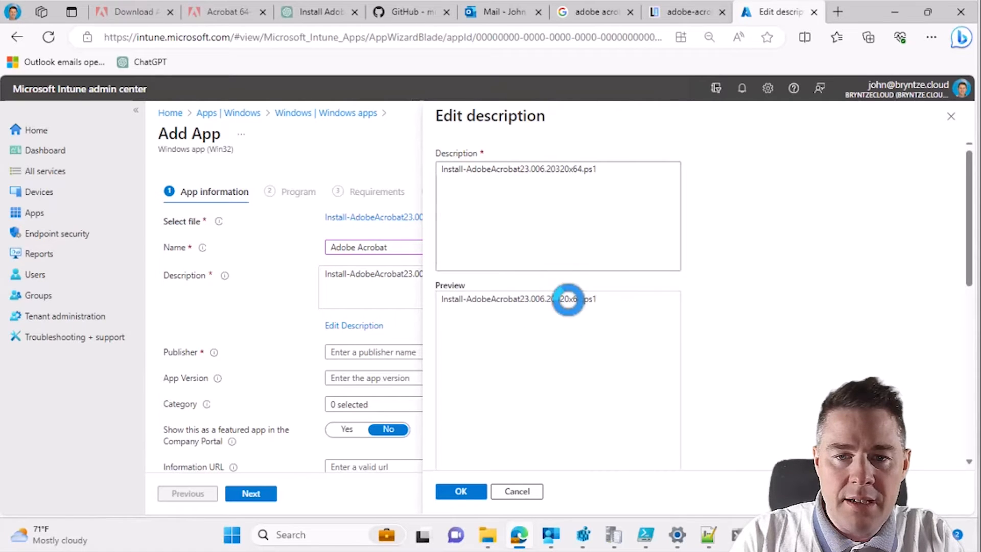
{"action": "left_click_drag", "start_coordinate": [569, 171], "coordinate": [518, 172]}
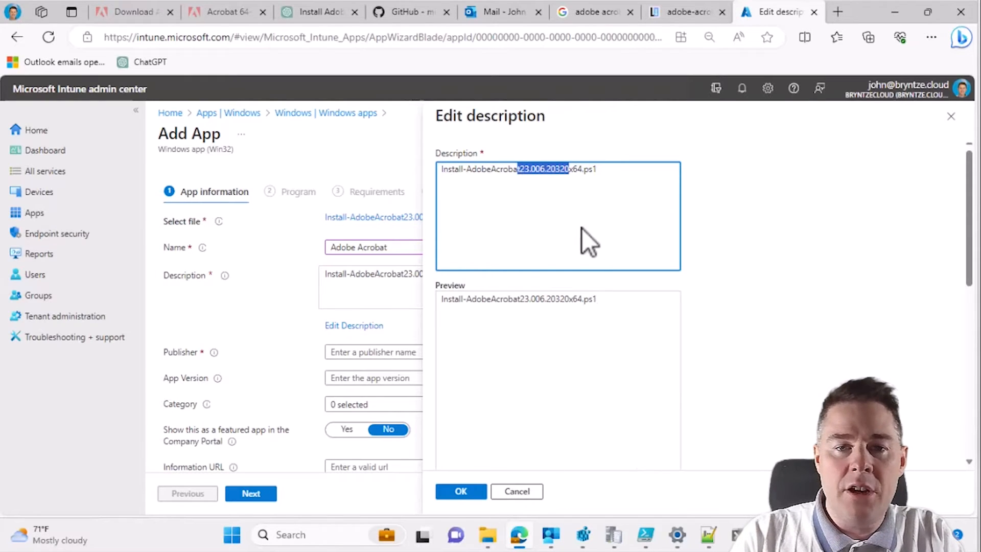
Replace the description with "JBN's Default ***PDF*** Reader, Adobe Acrobat" and accept it.
{"action": "triple_click", "coordinate": [606, 174]}
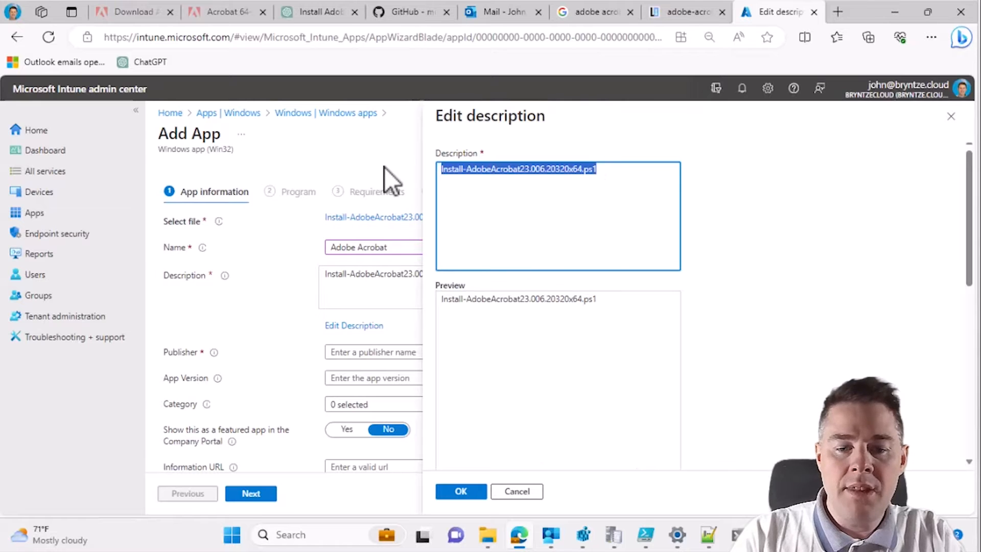
{"action": "type", "text": "Ad"}
{"action": "key", "text": "BackSpace"}
{"action": "key", "text": "BackSpace"}
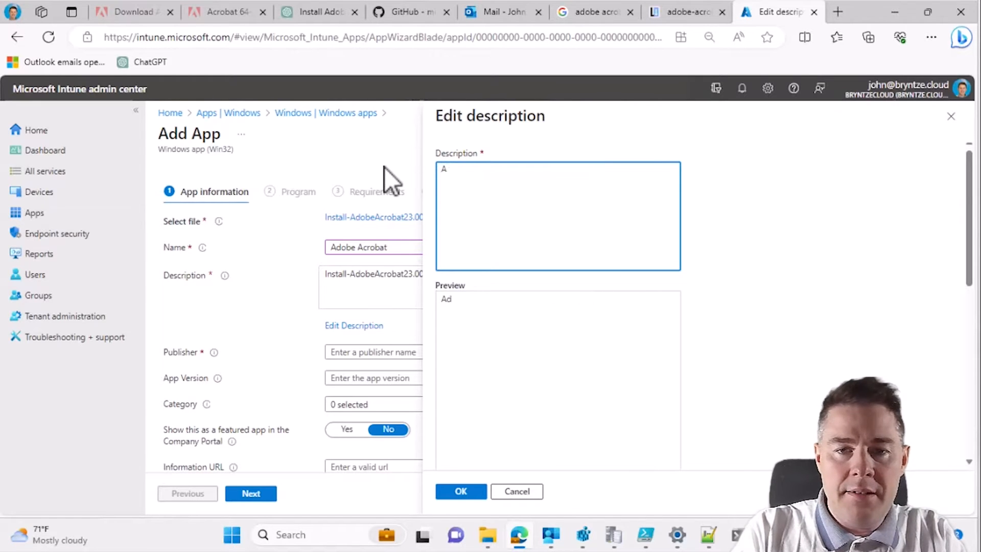
{"action": "type", "text": "JBN'"}
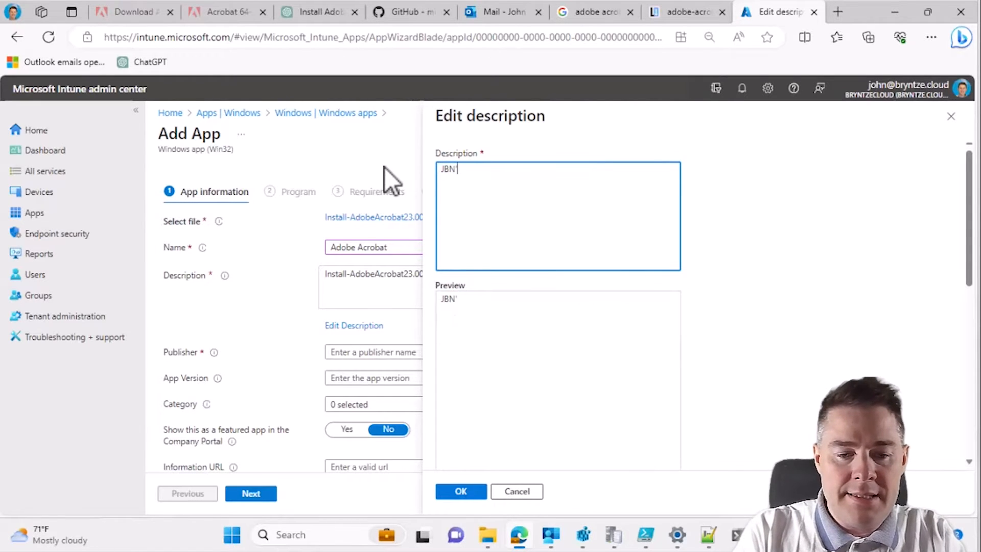
{"action": "type", "text": "s Default "}
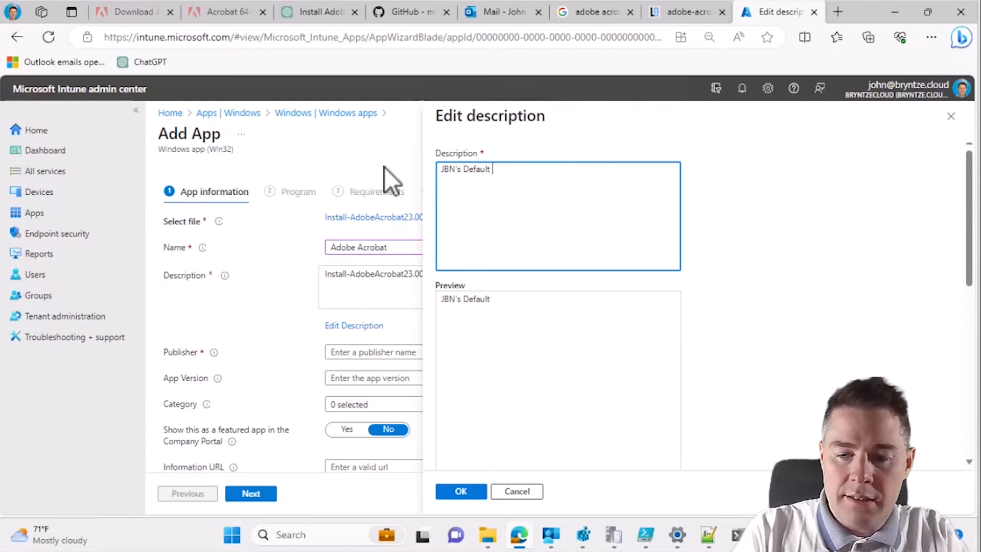
{"action": "type", "text": "***"}
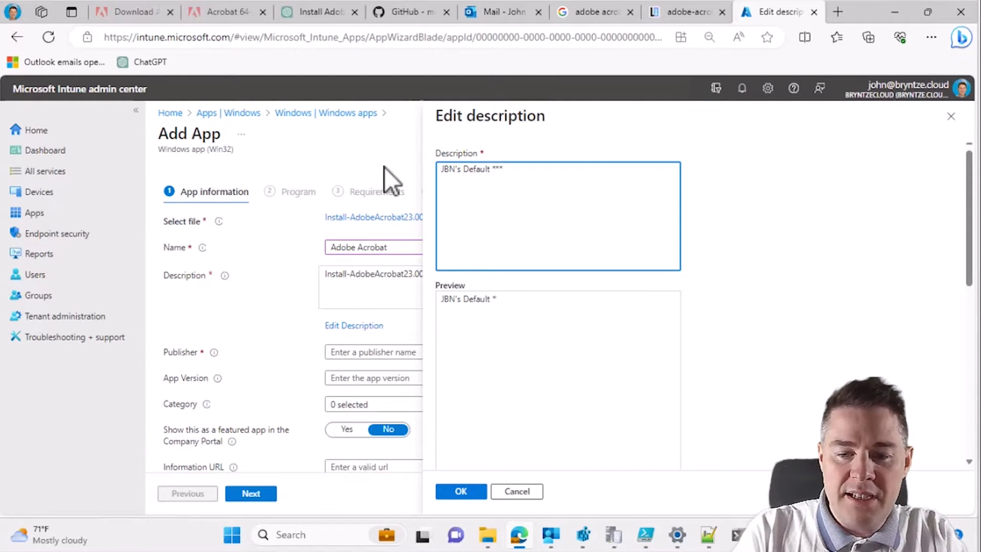
{"action": "type", "text": "PDF***"}
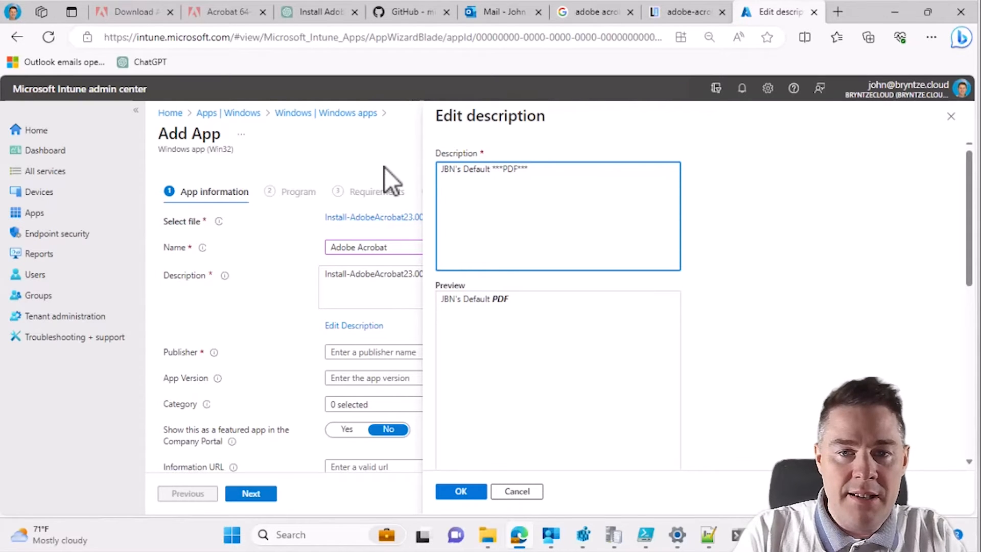
{"action": "type", "text": " Reader, Adobe Acrobat"}
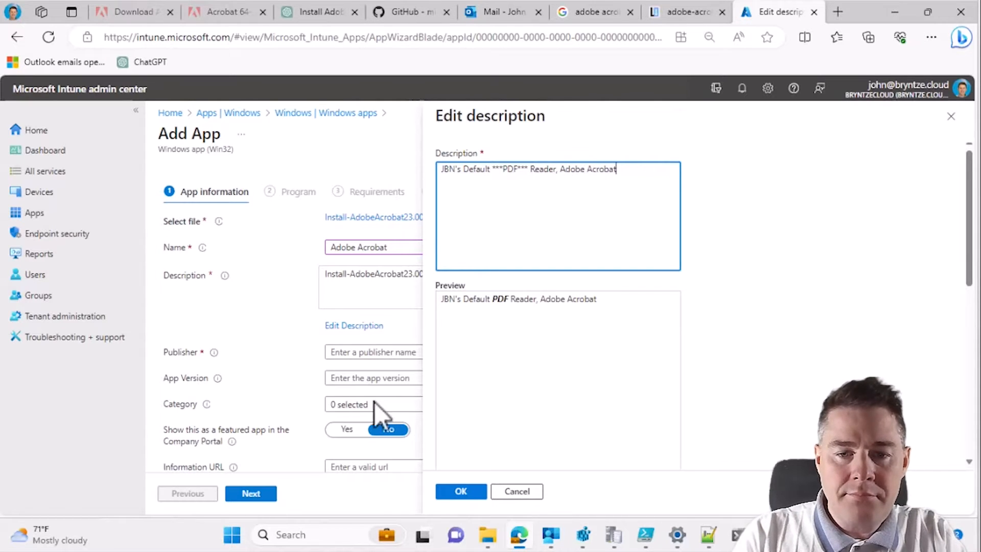
{"action": "left_click", "coordinate": [459, 492]}
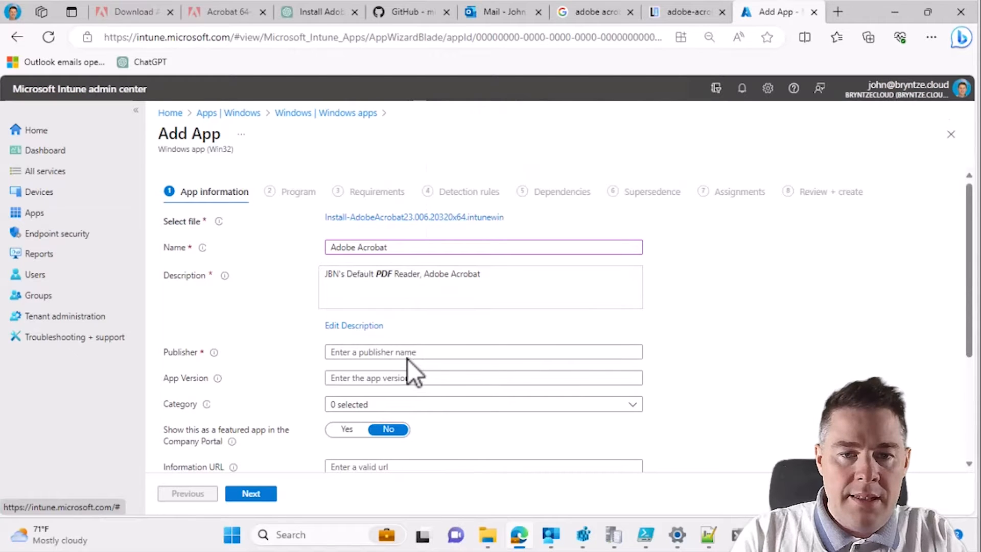
Set the publisher to Adobe and paste the copied version from the clipboard history, trimming it to 23.006.20320.
{"action": "left_click", "coordinate": [385, 355]}
{"action": "type", "text": "Adobe"}
{"action": "left_click", "coordinate": [375, 375]}
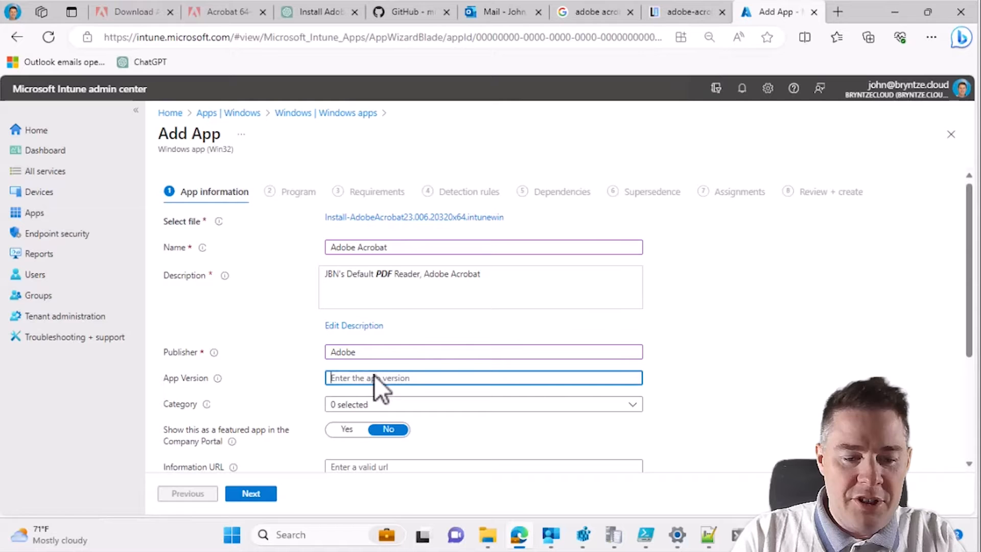
{"action": "key", "text": "super+v"}
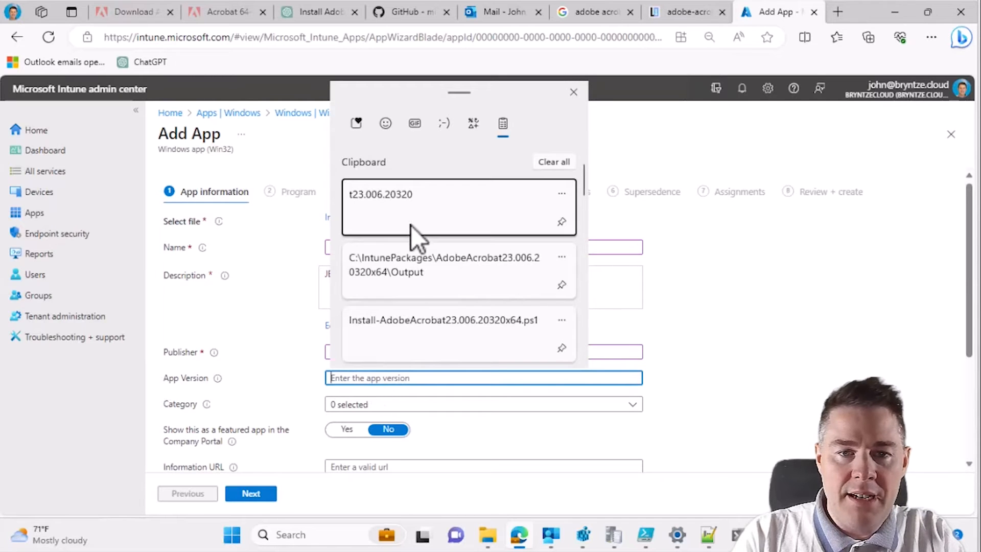
{"action": "left_click", "coordinate": [407, 211]}
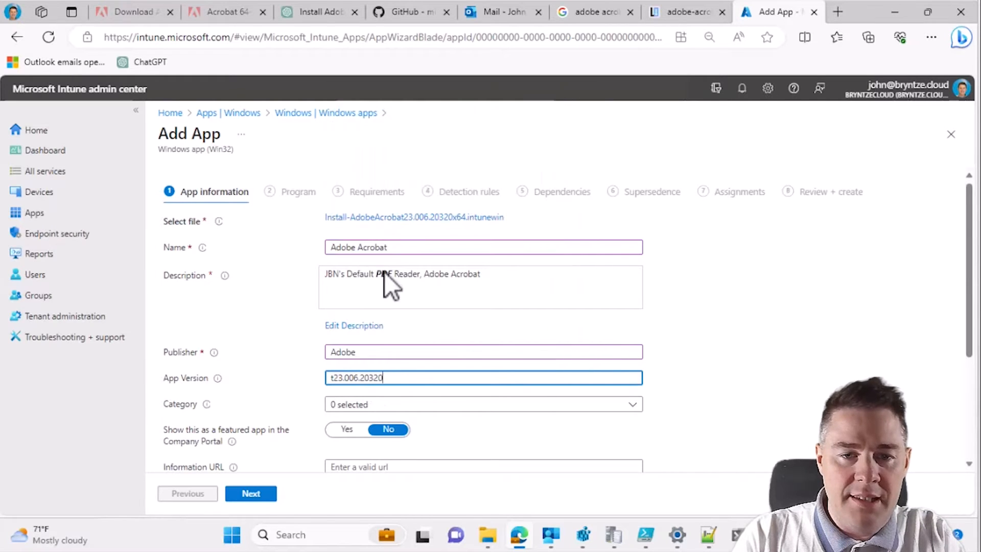
{"action": "left_click", "coordinate": [334, 381]}
{"action": "key", "text": "BackSpace"}
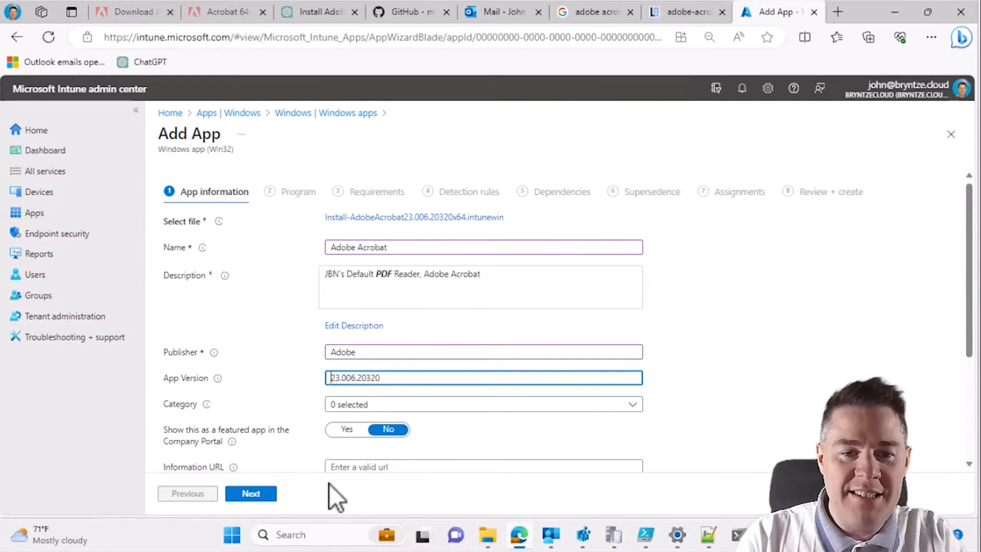
Assign the app to the Productivity category.
{"action": "left_click", "coordinate": [392, 406]}
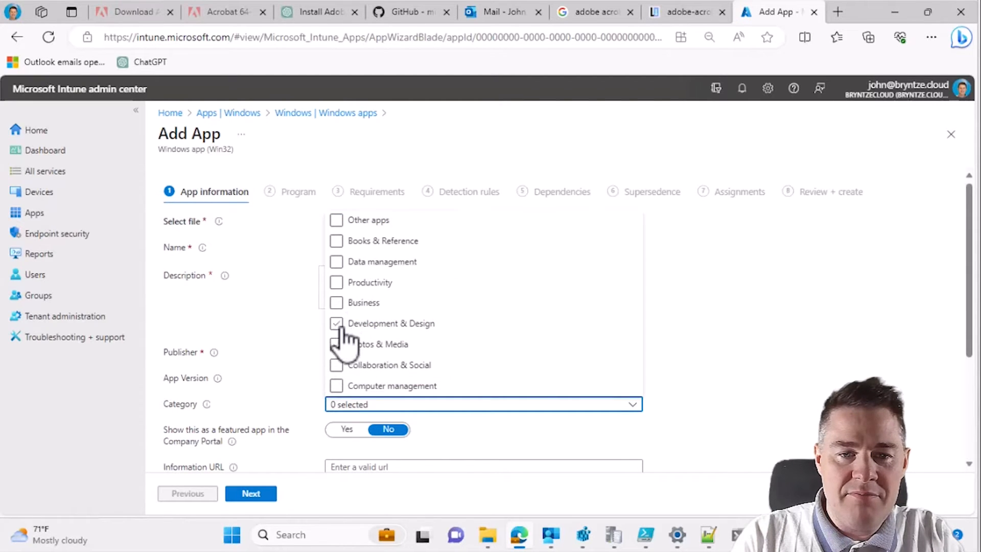
{"action": "left_click", "coordinate": [336, 283]}
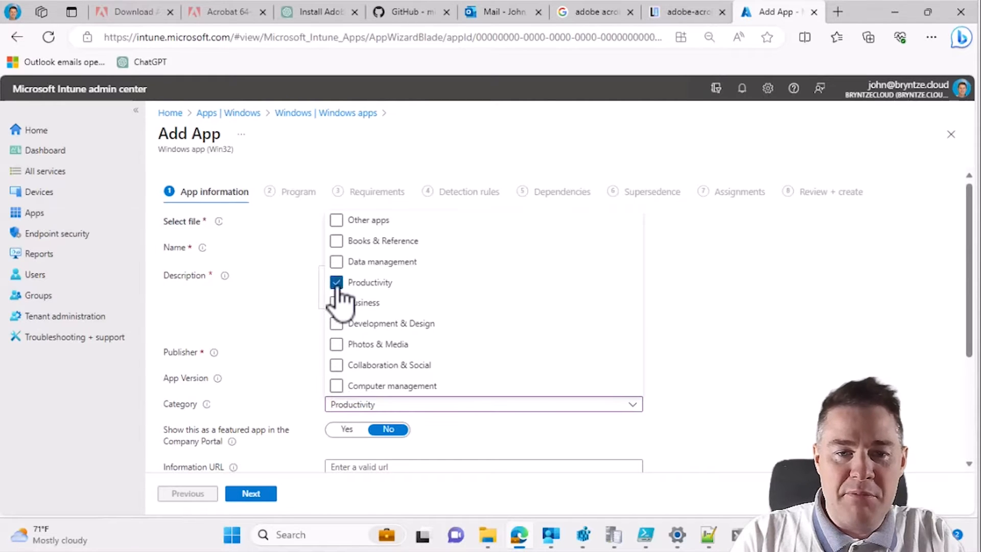
{"action": "left_click", "coordinate": [813, 292]}
Fill in the app's notes with the packager's full name and, on a second line, the date 28th September 2023.
{"action": "scroll", "coordinate": [813, 292], "scroll_direction": "down", "scroll_amount": 1}
{"action": "scroll", "coordinate": [813, 292], "scroll_direction": "down", "scroll_amount": 2}
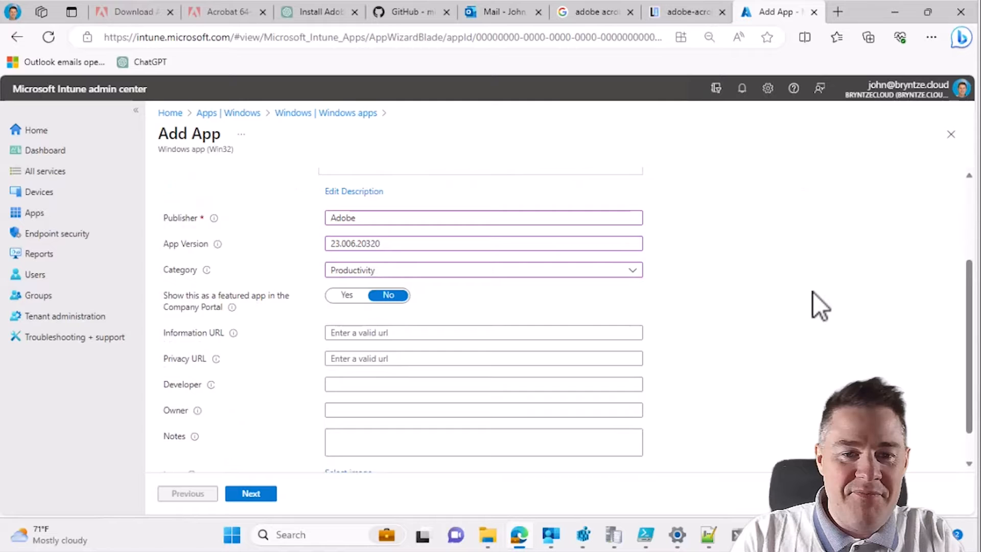
{"action": "scroll", "coordinate": [813, 292], "scroll_direction": "down", "scroll_amount": 1}
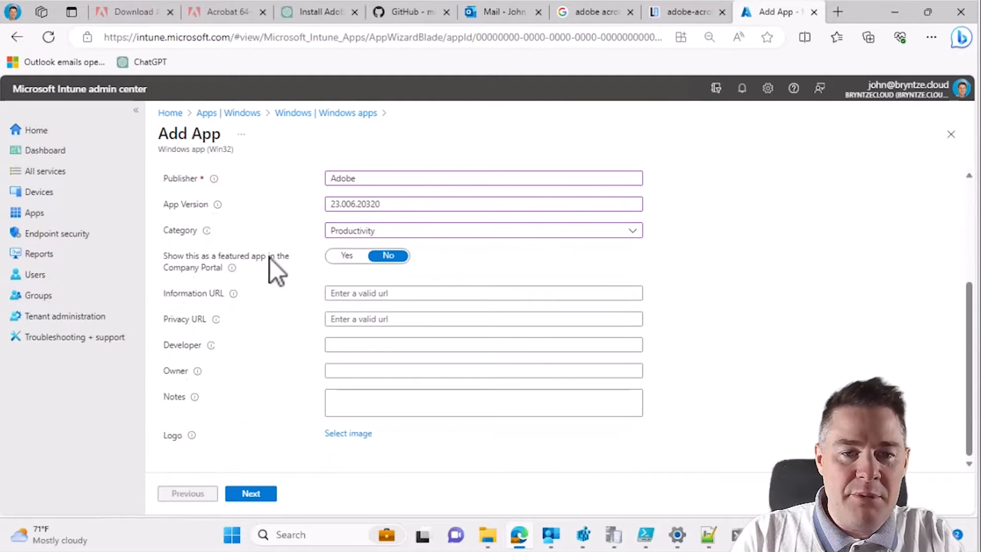
{"action": "left_click", "coordinate": [348, 400]}
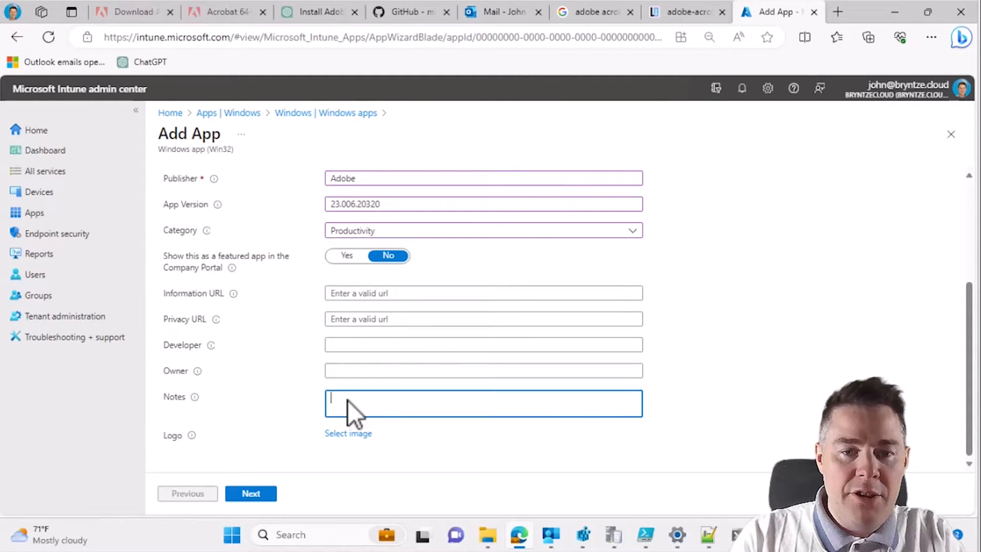
{"action": "type", "text": "John Bryn"}
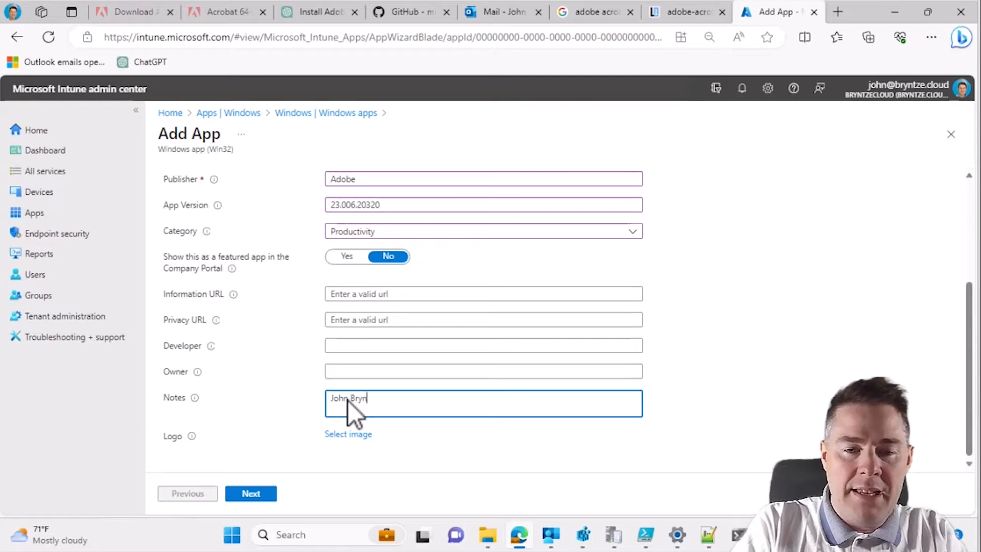
{"action": "type", "text": "tze"}
{"action": "key", "text": "Return"}
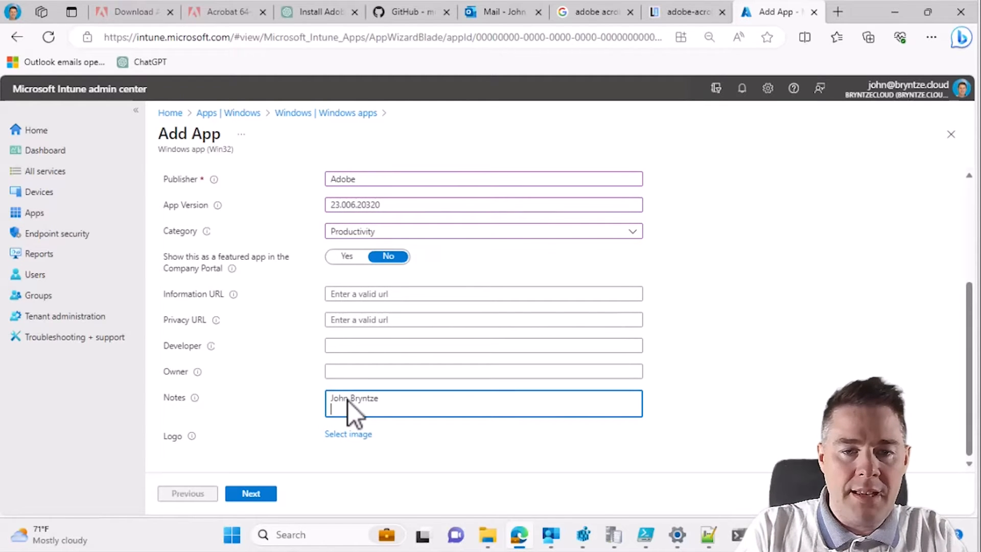
{"action": "type", "text": "28th"}
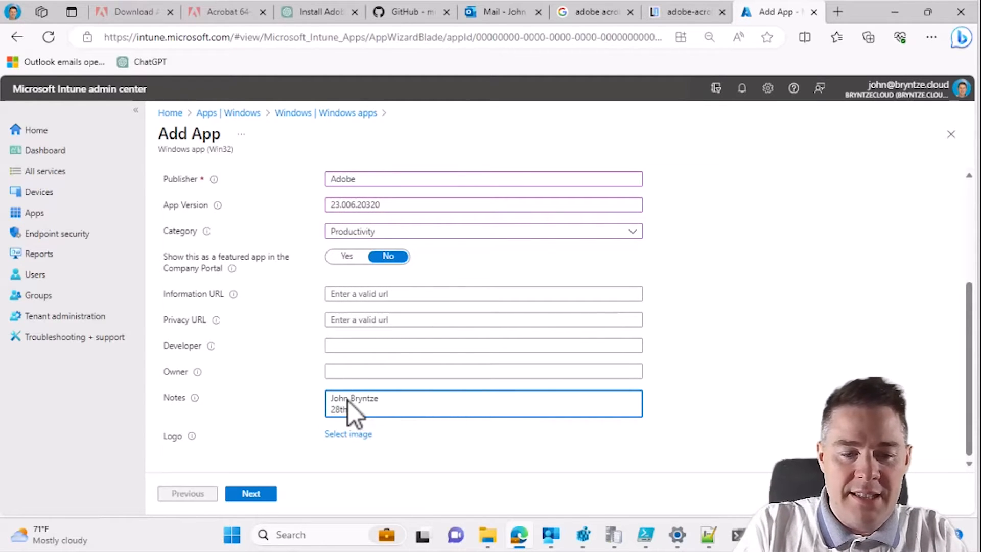
{"action": "type", "text": " September 2023"}
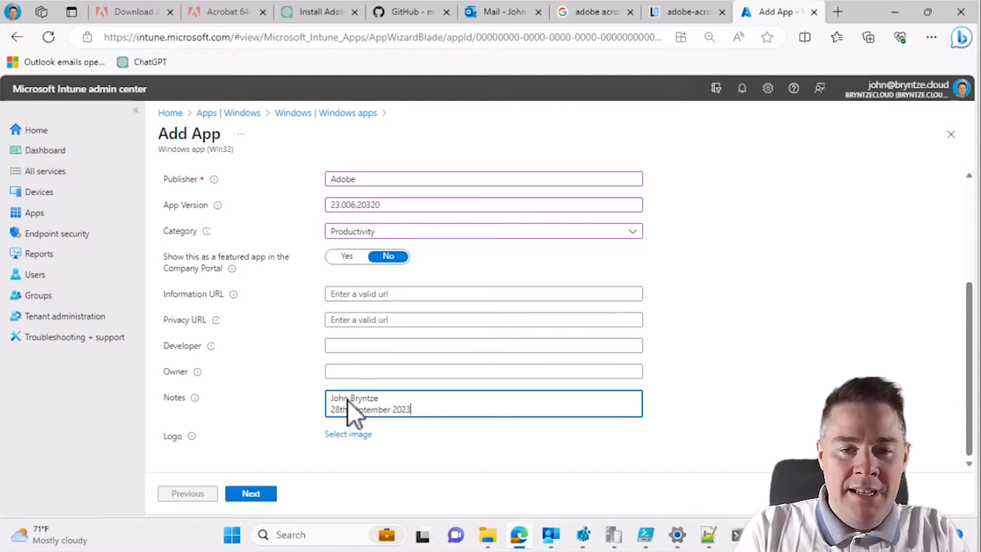
Upload logo-adobe-acrobat.png from the AdobeAcrobat23.006.20320x64 package folder as the app's logo and continue to the program settings.
{"action": "left_click", "coordinate": [346, 434]}
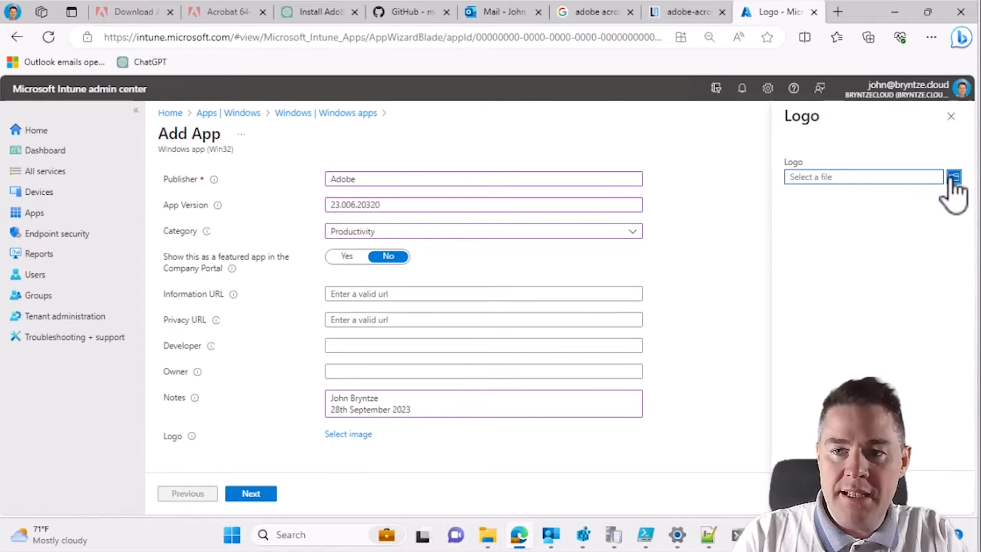
{"action": "left_click", "coordinate": [953, 177]}
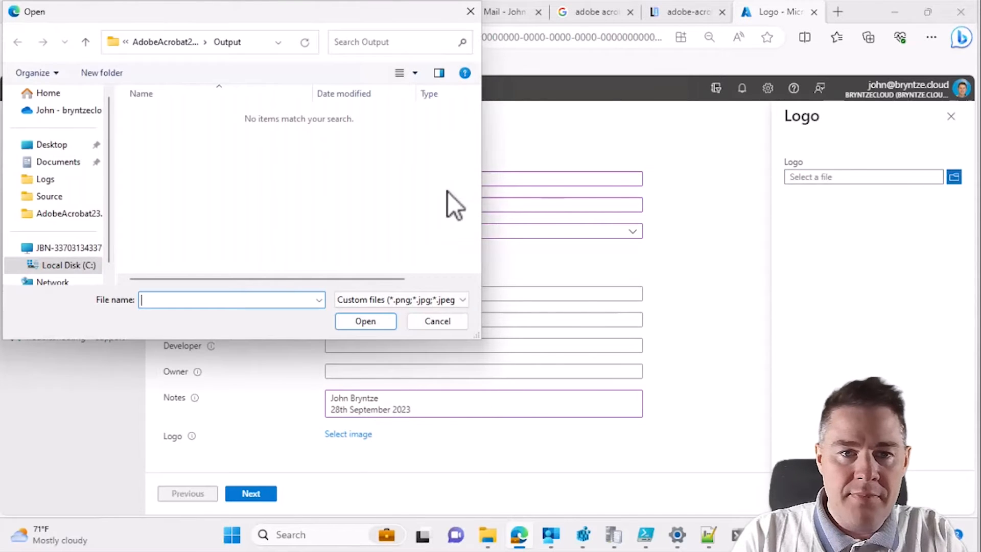
{"action": "left_click", "coordinate": [170, 43]}
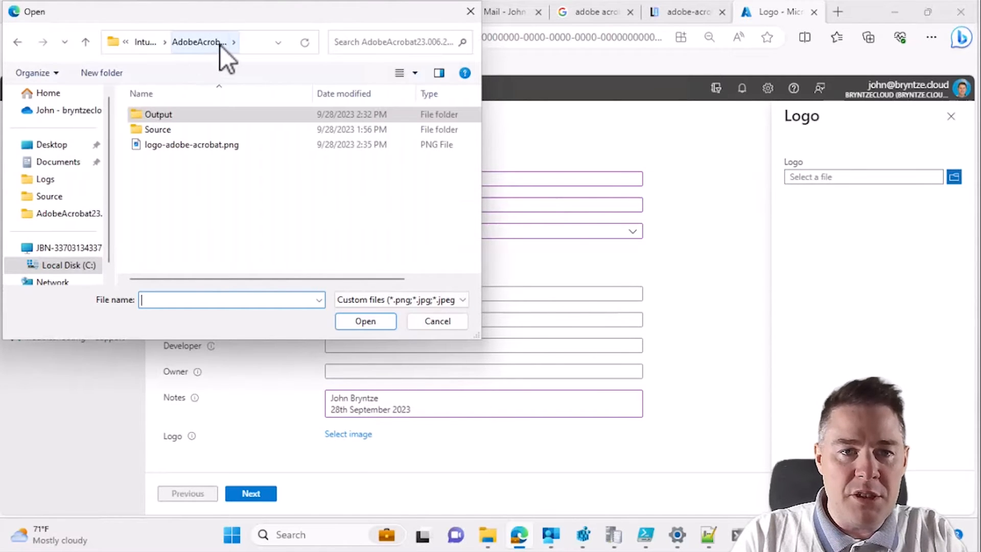
{"action": "double_click", "coordinate": [180, 148]}
{"action": "left_click", "coordinate": [812, 492]}
{"action": "scroll", "coordinate": [790, 408], "scroll_direction": "down", "scroll_amount": 3}
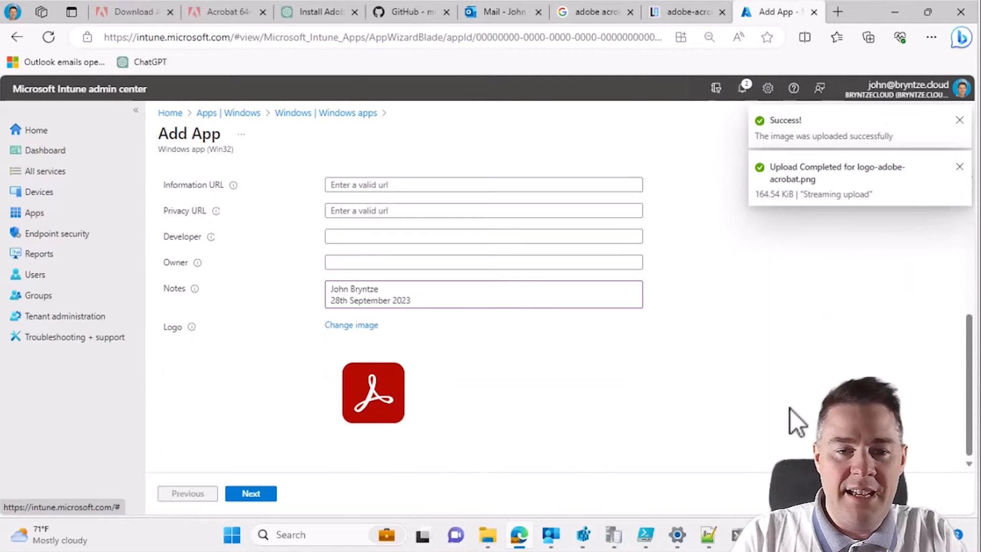
{"action": "left_click", "coordinate": [273, 494]}
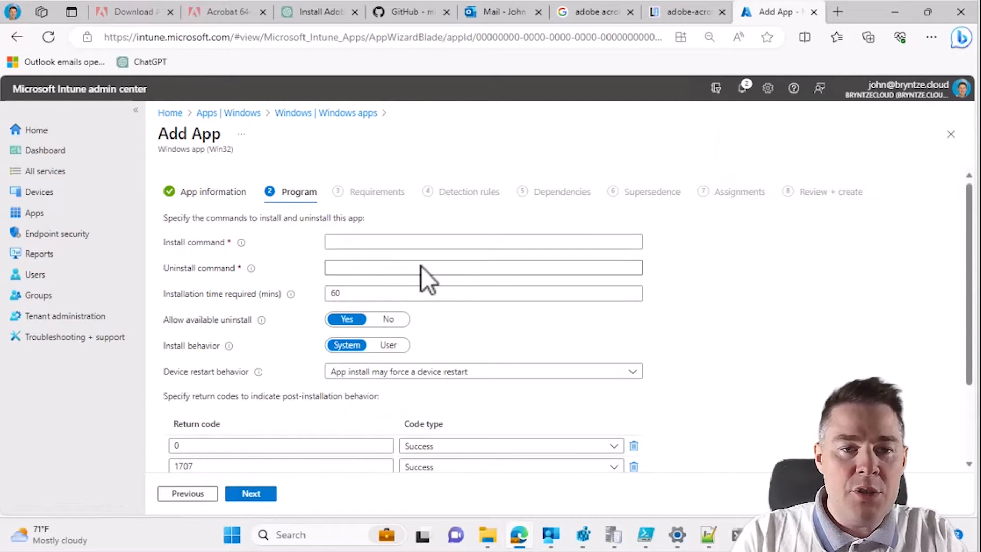
Begin the install command with "powershell.exe -executionpolicy ByPass -file .\".
{"action": "left_click", "coordinate": [354, 243]}
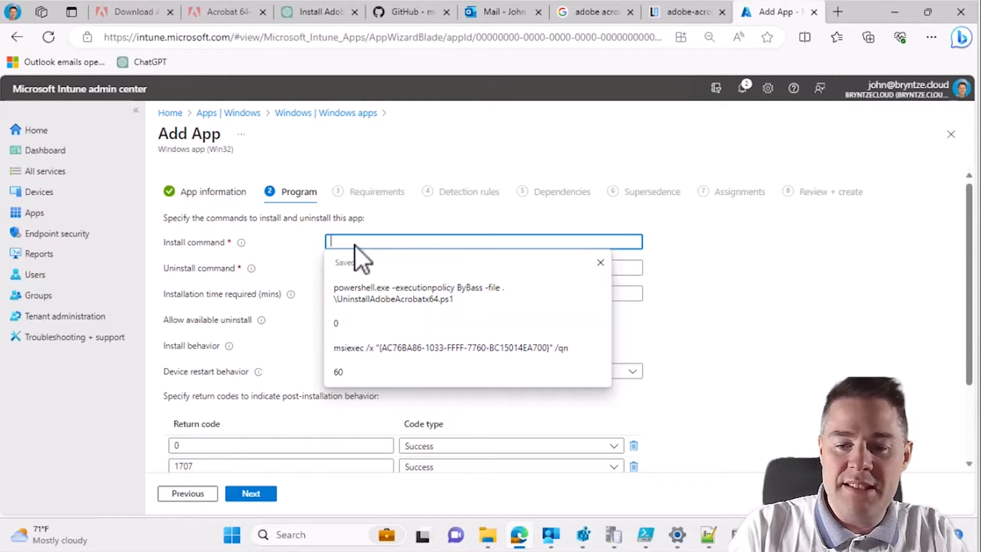
{"action": "type", "text": "powershell.exe -executionpili"}
{"action": "key", "text": "BackSpace"}
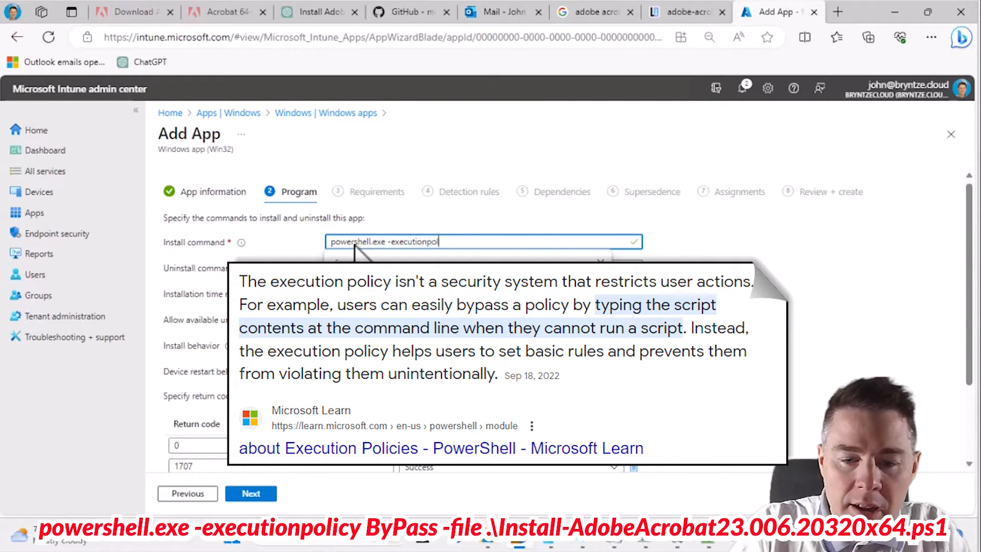
{"action": "type", "text": "olicy ByP"}
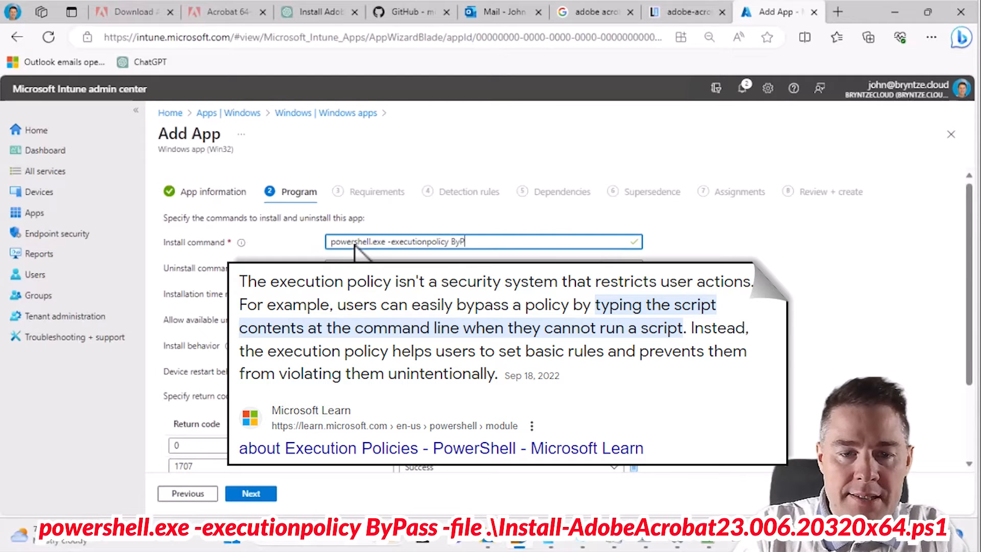
{"action": "type", "text": "ass -file"}
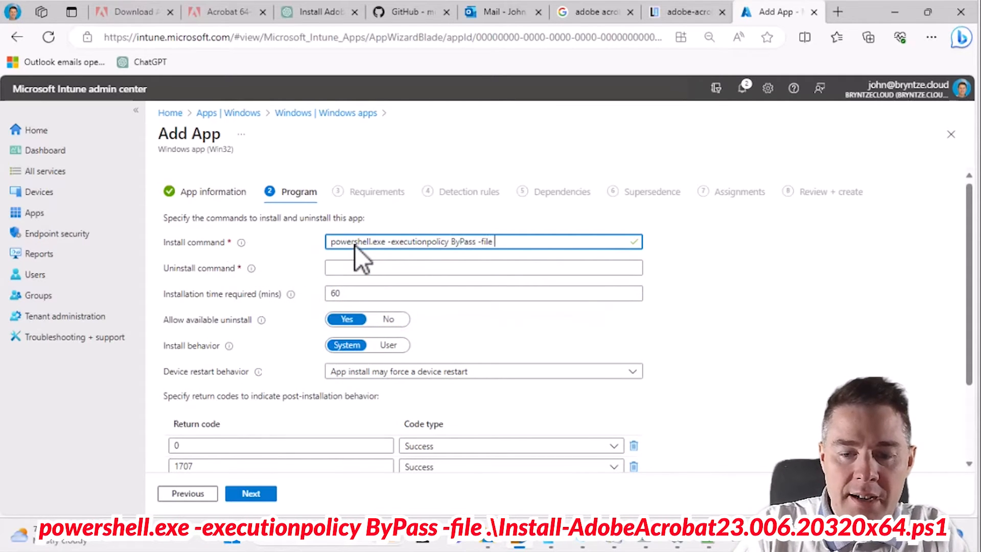
{"action": "type", "text": " .\\"}
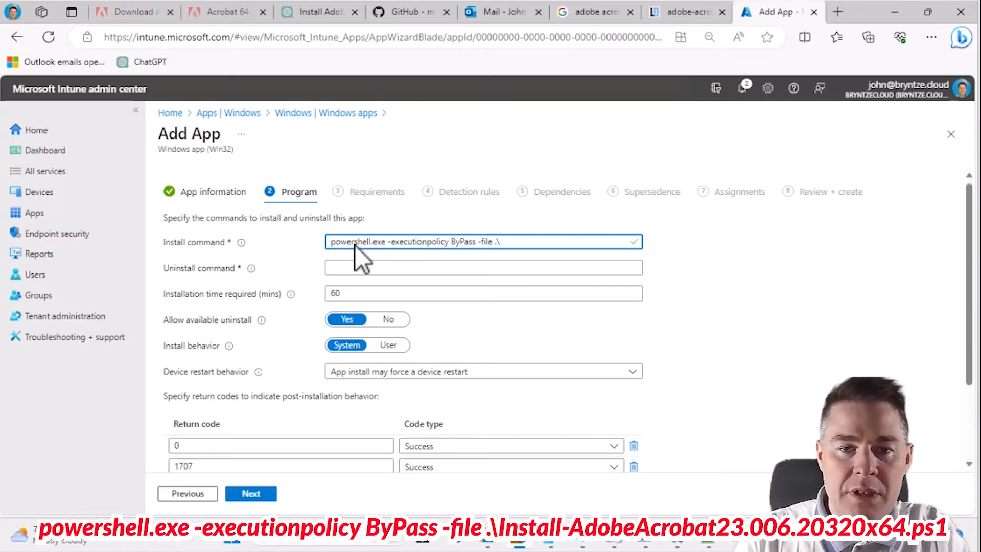
Copy the beginning of the install command into the uninstall command.
{"action": "left_click_drag", "start_coordinate": [504, 244], "coordinate": [295, 232]}
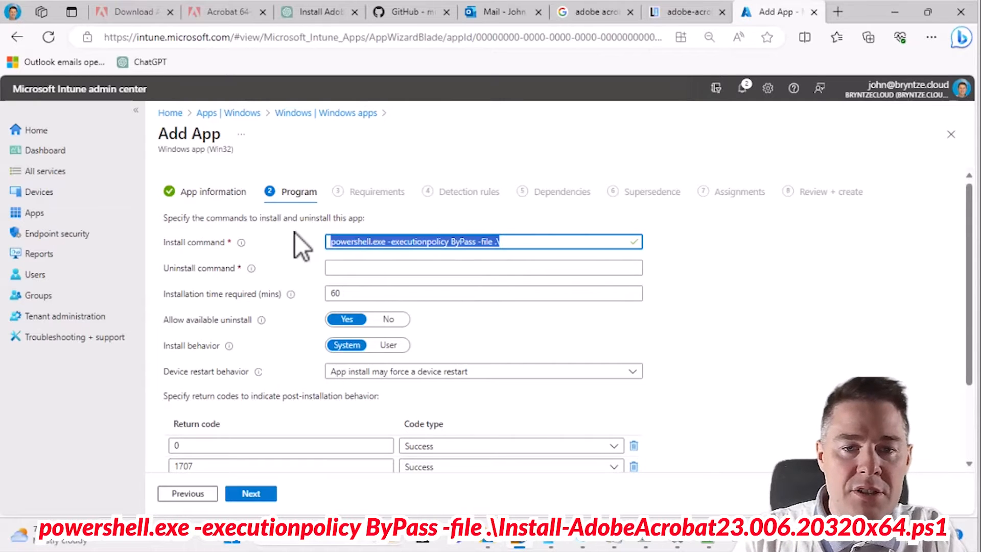
{"action": "key", "text": "ctrl+c"}
{"action": "left_click", "coordinate": [348, 268]}
{"action": "key", "text": "ctrl+v"}
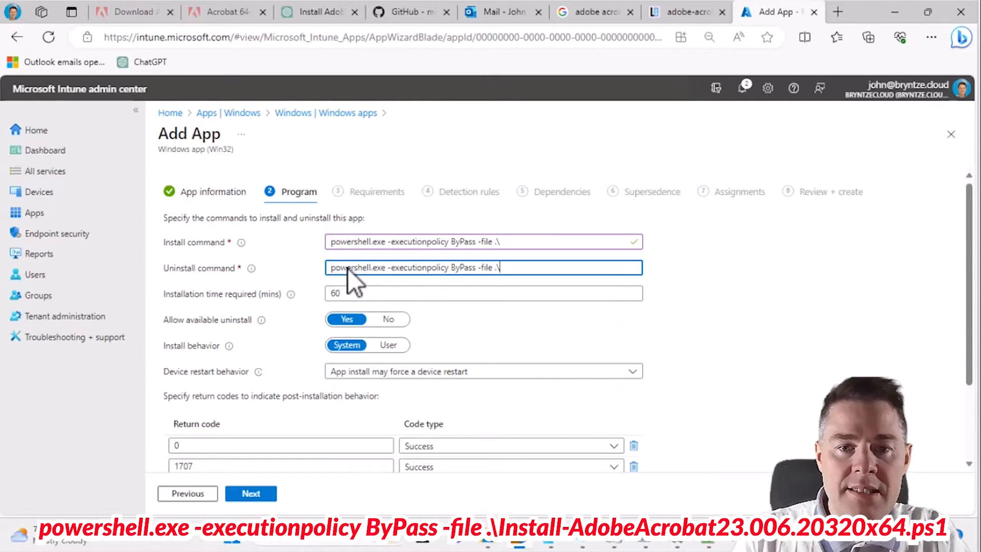
{"action": "left_click", "coordinate": [519, 249]}
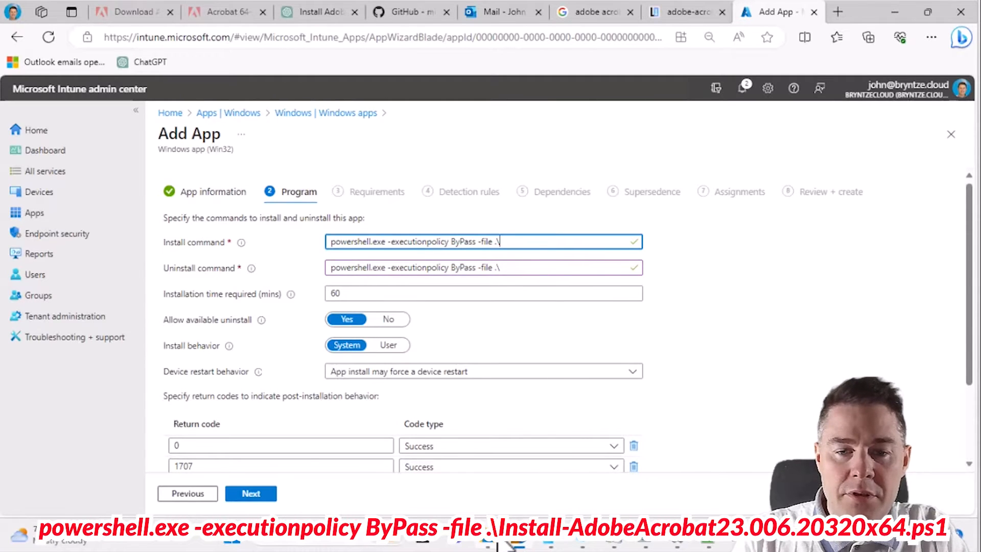
Switch to File Explorer and copy the full file name of Install-AdobeAcrobat23.006.20320x64.ps1 from the package's Source folder.
{"action": "mouse_move", "coordinate": [503, 545]}
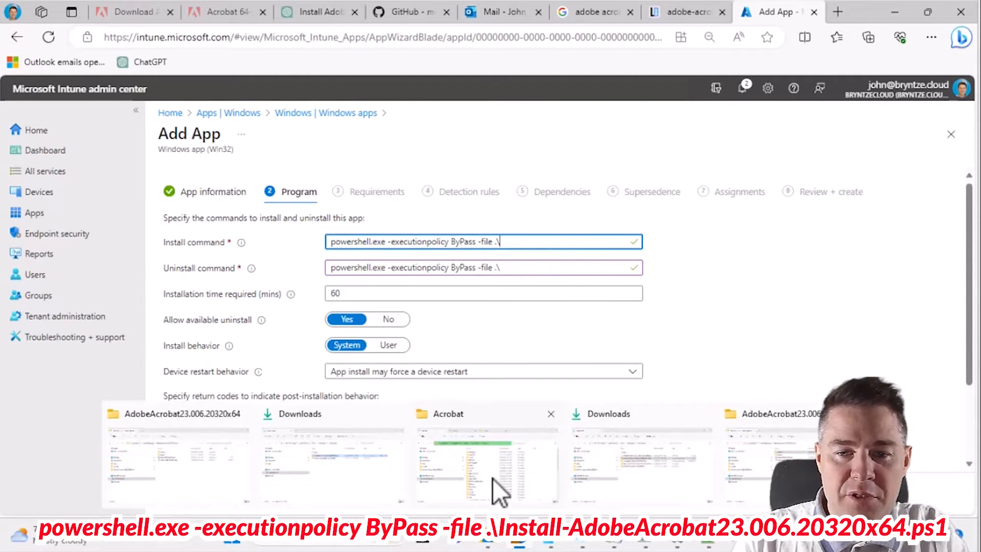
{"action": "left_click", "coordinate": [764, 448]}
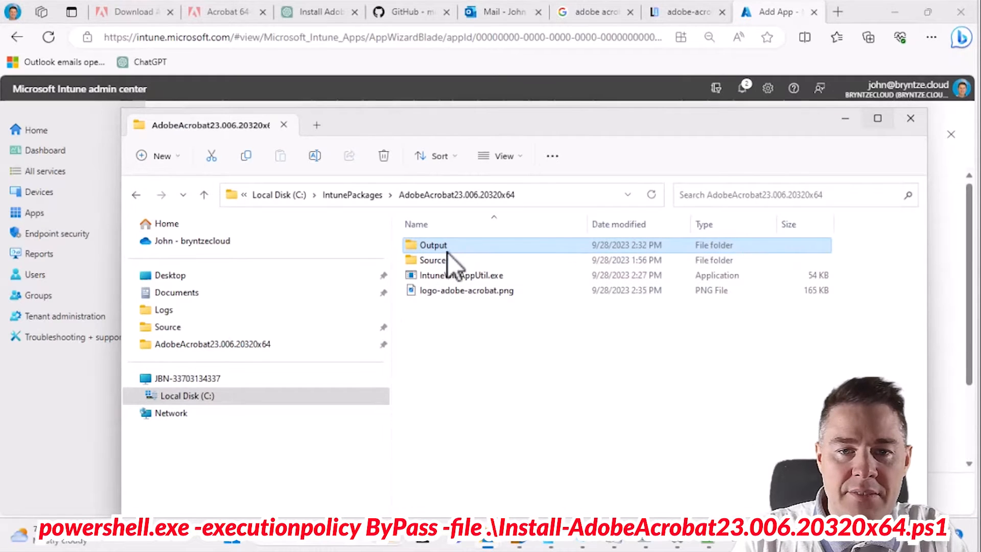
{"action": "double_click", "coordinate": [433, 258]}
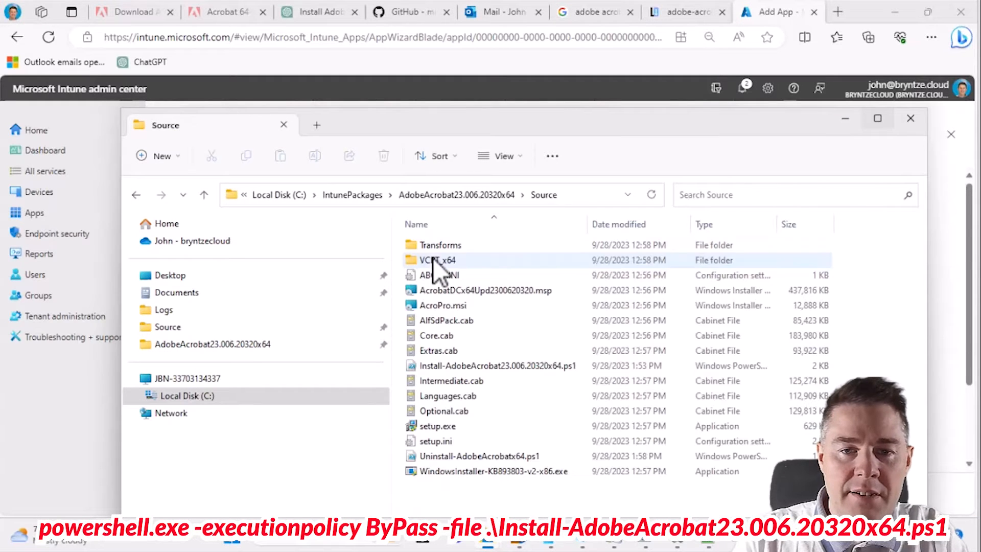
{"action": "left_click", "coordinate": [483, 369]}
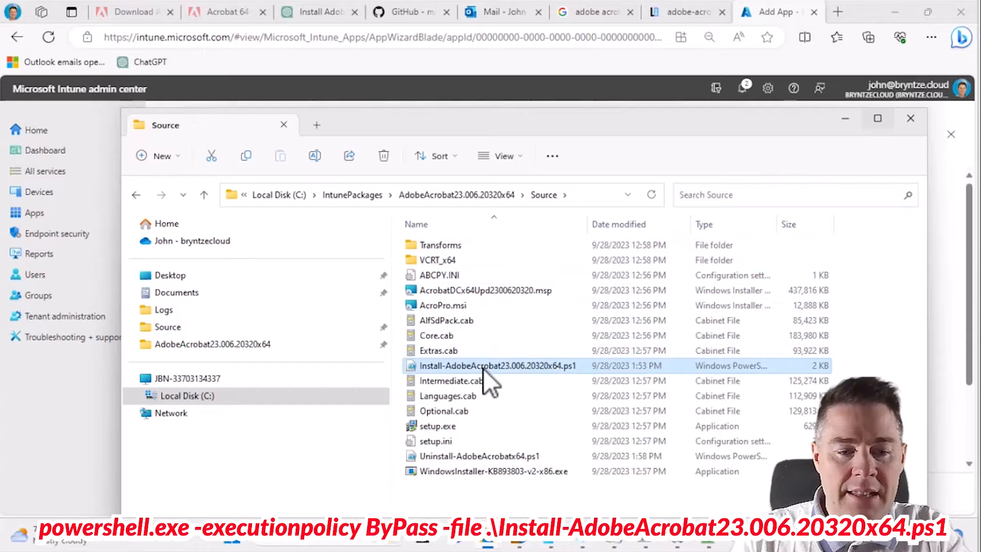
{"action": "key", "text": "F2"}
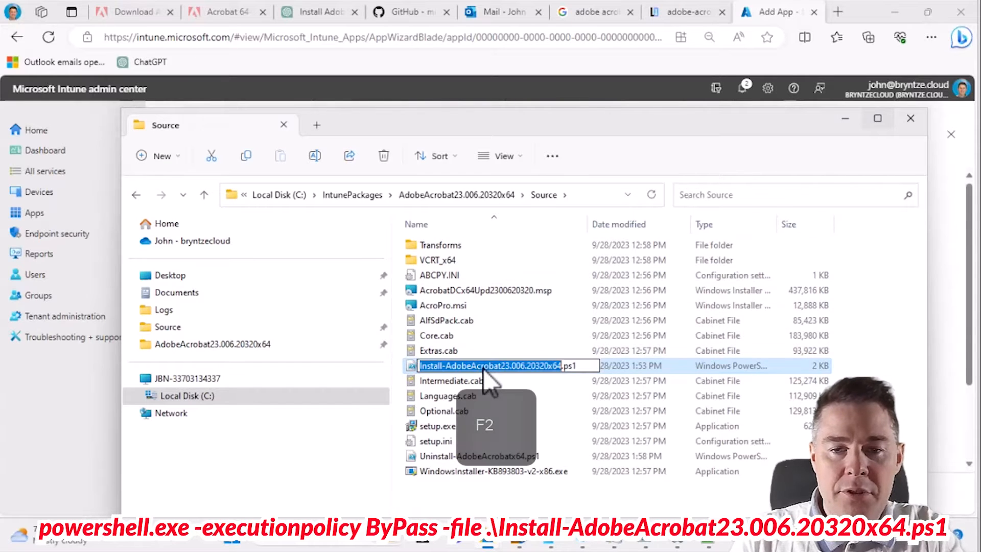
{"action": "key", "text": "ctrl+a"}
{"action": "key", "text": "ctrl+c"}
Copy the full file name of Uninstall-AdobeAcrobatx64.ps1 in the Source folder.
{"action": "left_click", "coordinate": [462, 459]}
{"action": "key", "text": "F2"}
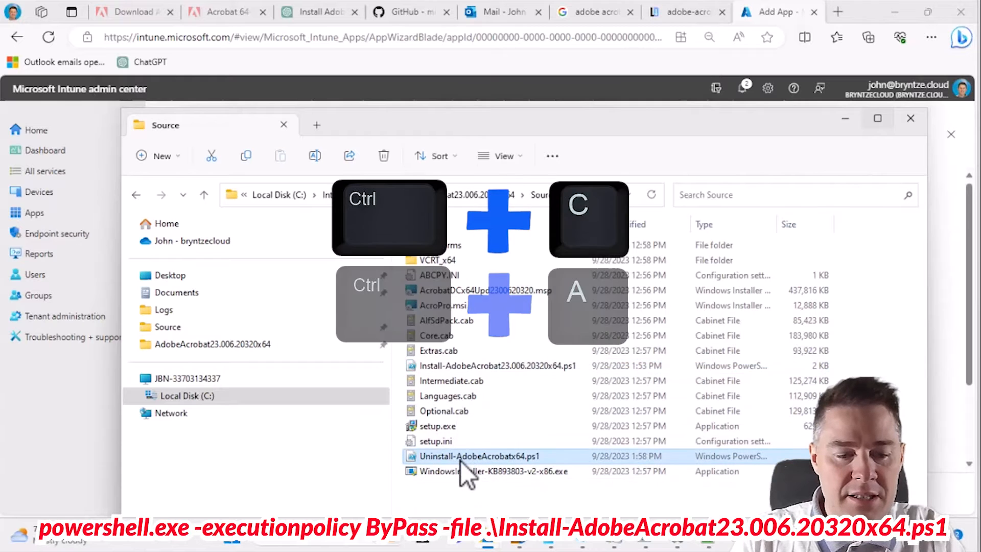
{"action": "key", "text": "F2"}
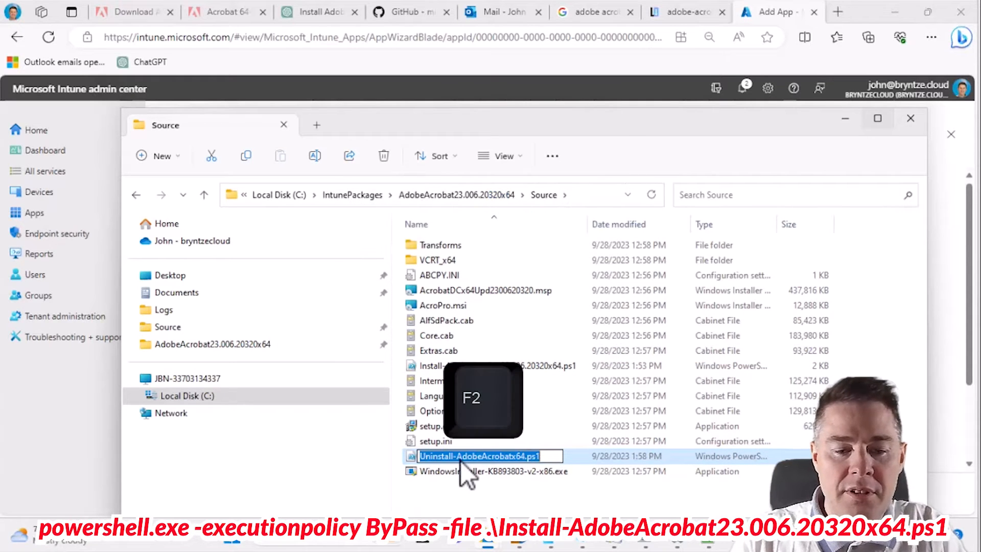
{"action": "key", "text": "ctrl+a"}
{"action": "key", "text": "ctrl+c"}
Return to the Intune app wizard and append Uninstall-AdobeAcrobatx64.ps1 to the uninstall command.
{"action": "left_click", "coordinate": [457, 89]}
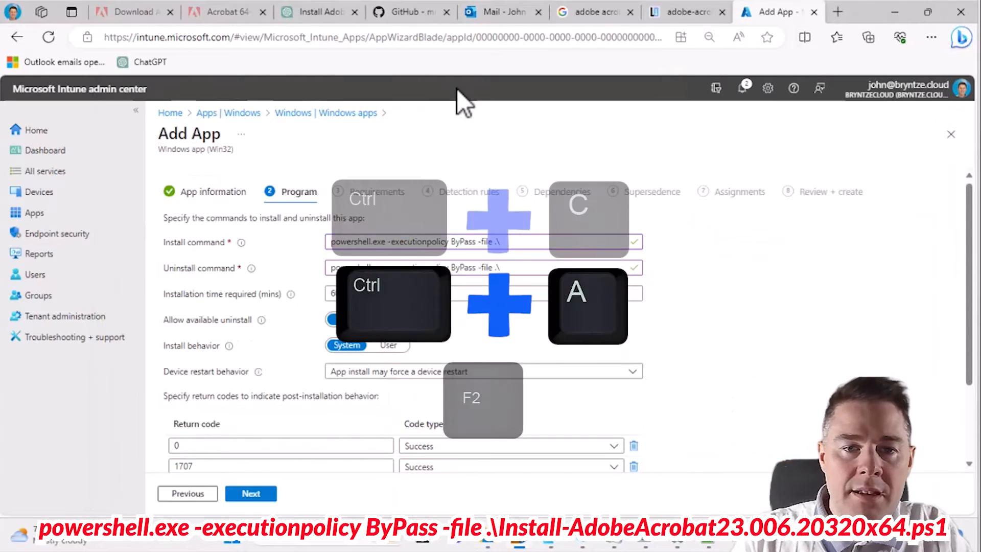
{"action": "left_click", "coordinate": [522, 271]}
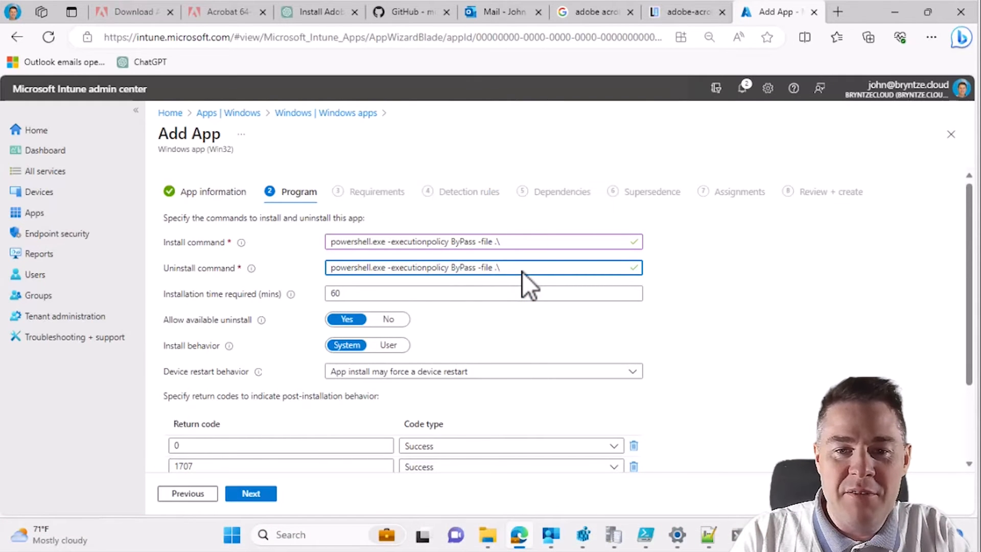
{"action": "key", "text": "super+v"}
{"action": "left_click", "coordinate": [587, 243]}
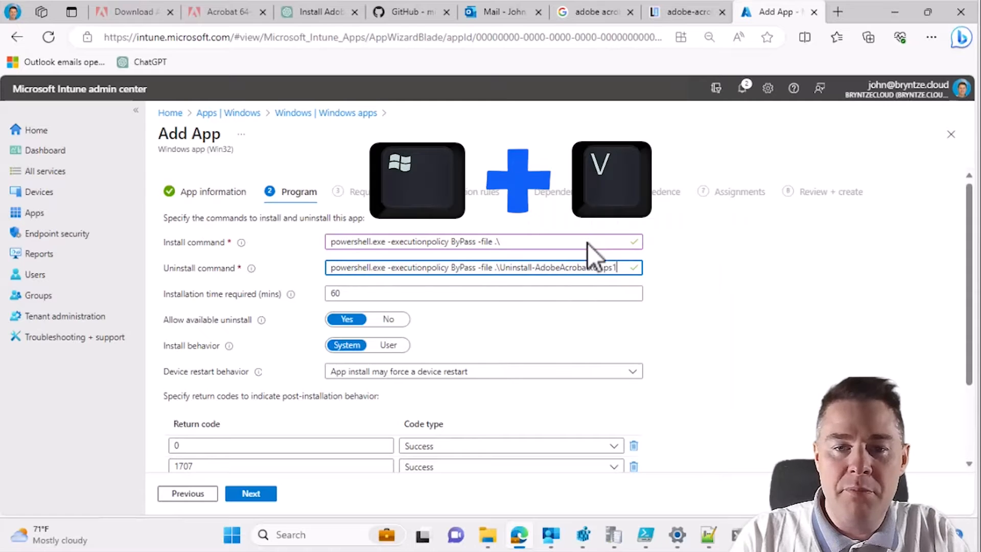
Append Install-AdobeAcrobat23.006.20320x64.ps1 from the clipboard history to the install command and highlight the script name.
{"action": "left_click", "coordinate": [538, 246]}
{"action": "key", "text": "super+v"}
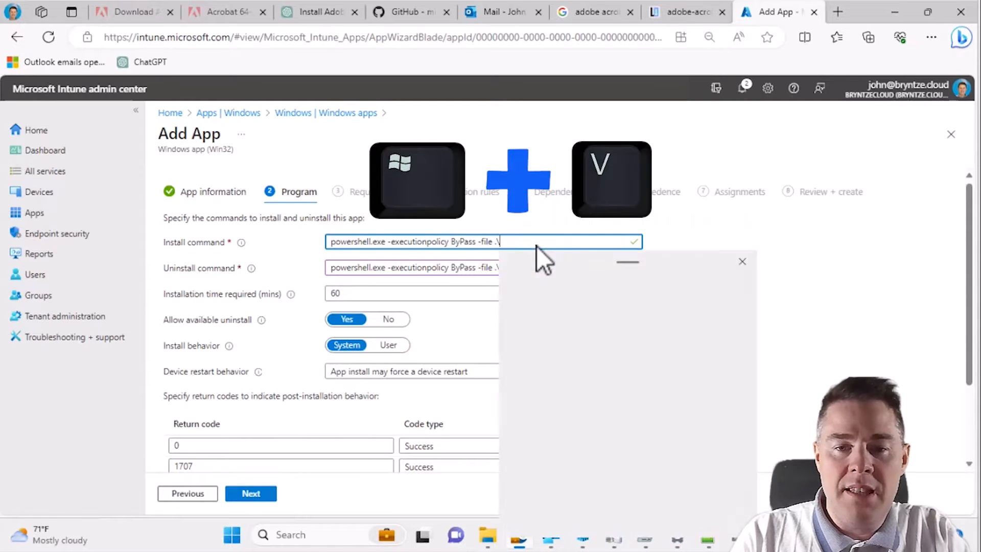
{"action": "left_click", "coordinate": [605, 431]}
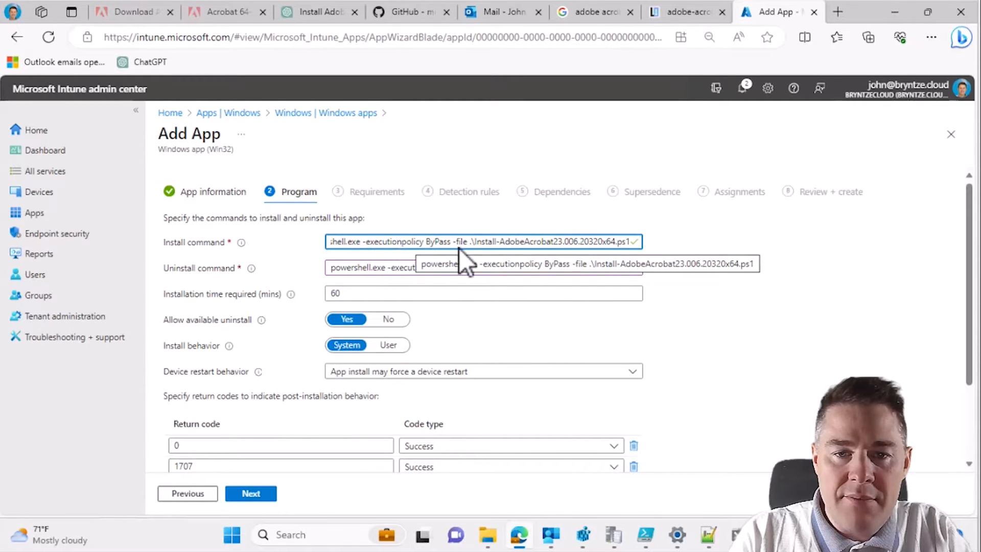
{"action": "left_click_drag", "start_coordinate": [478, 242], "coordinate": [659, 240]}
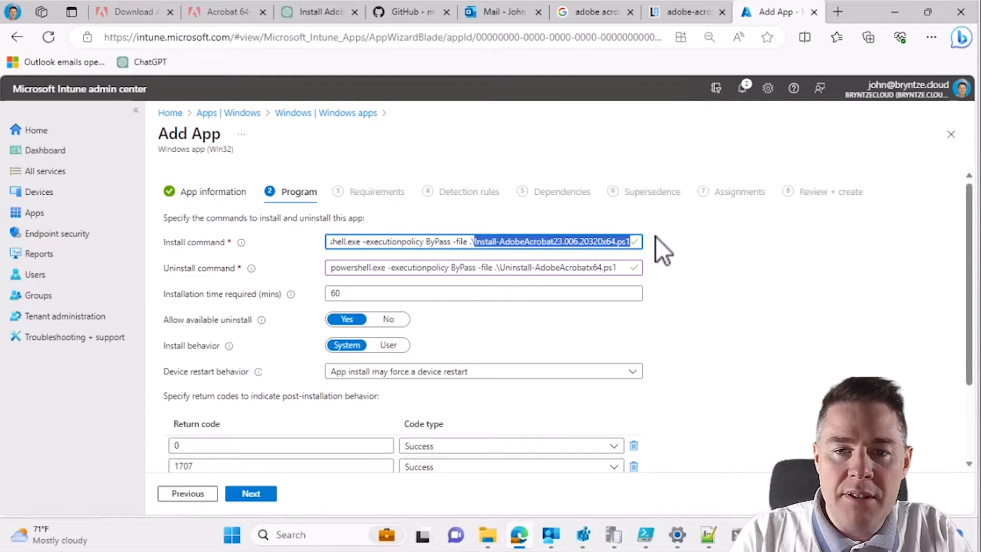
{"action": "left_click", "coordinate": [371, 292]}
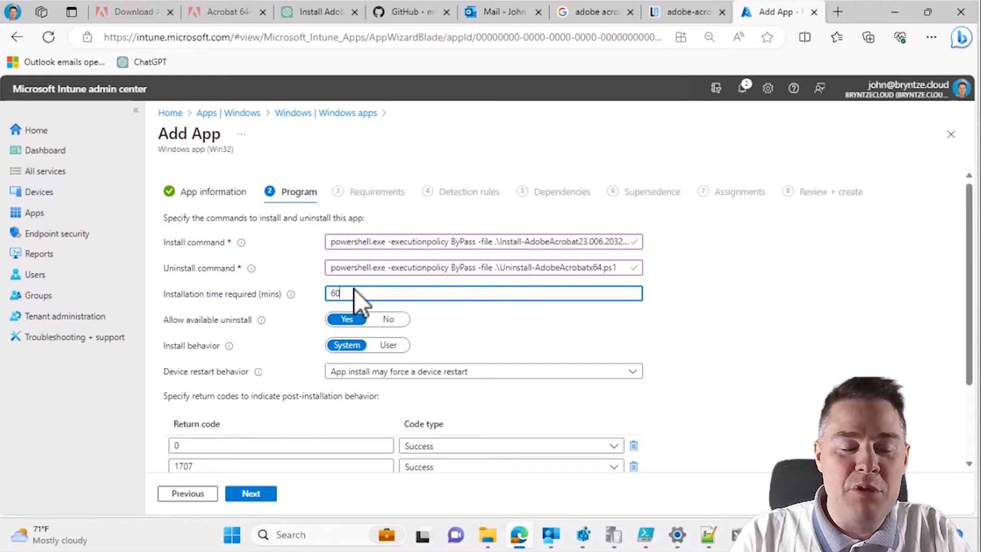
{"action": "type", "text": "1"}
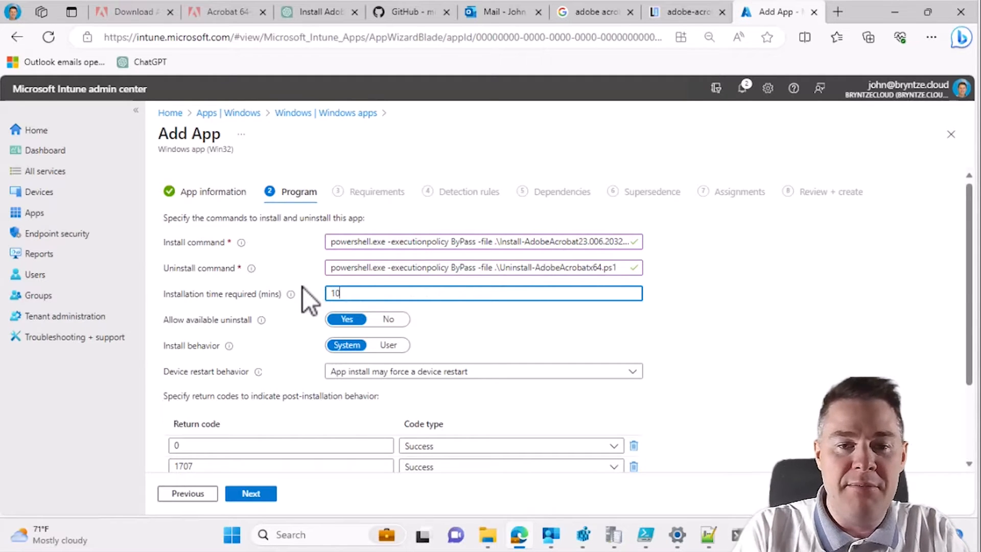
{"action": "type", "text": "60"}
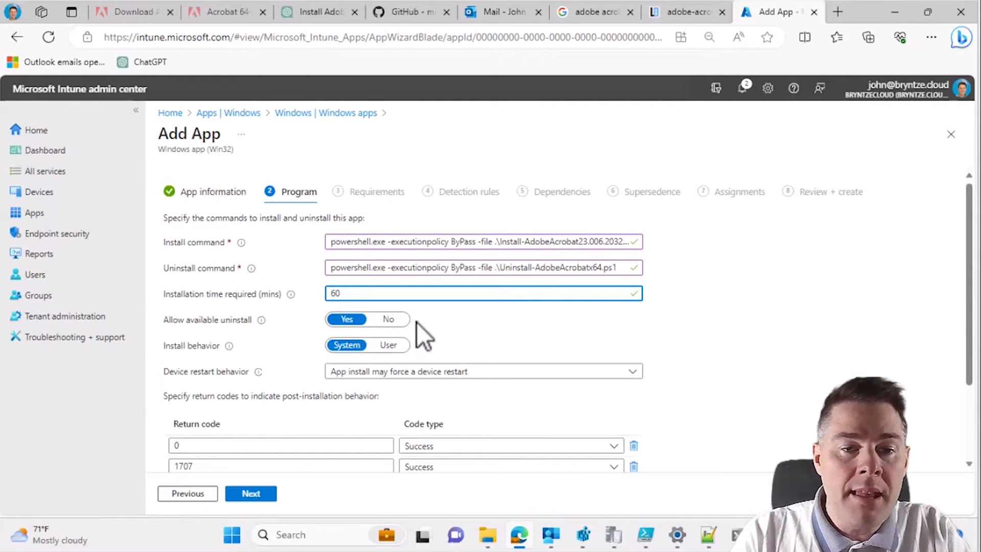
{"action": "left_click", "coordinate": [390, 347]}
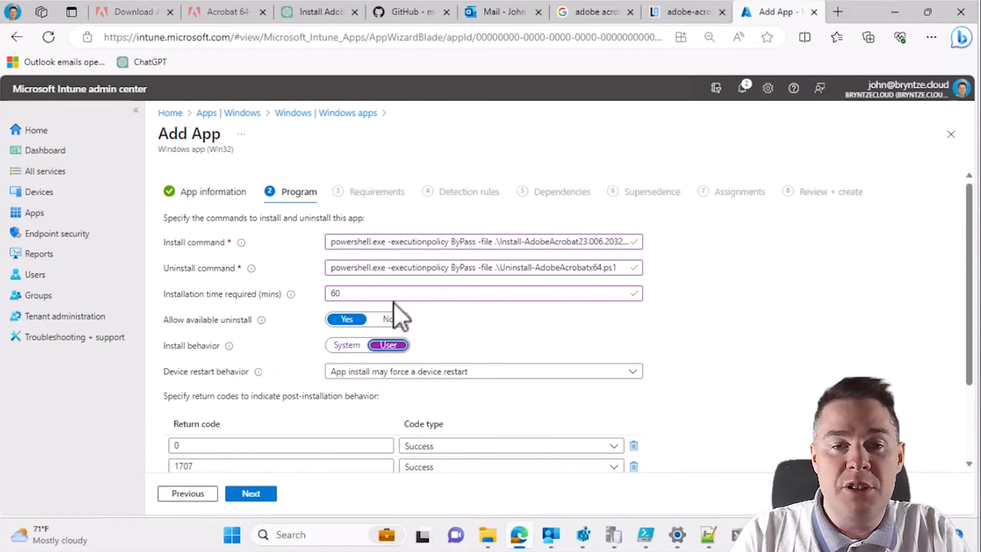
{"action": "left_click", "coordinate": [352, 347]}
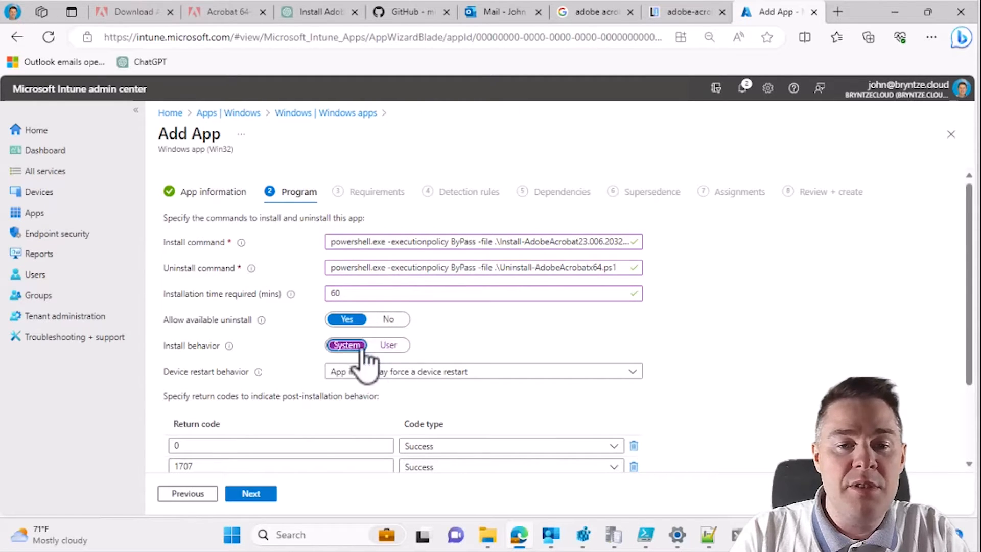
Set the device restart behavior to No specific action and continue to the app's requirements.
{"action": "left_click", "coordinate": [379, 373]}
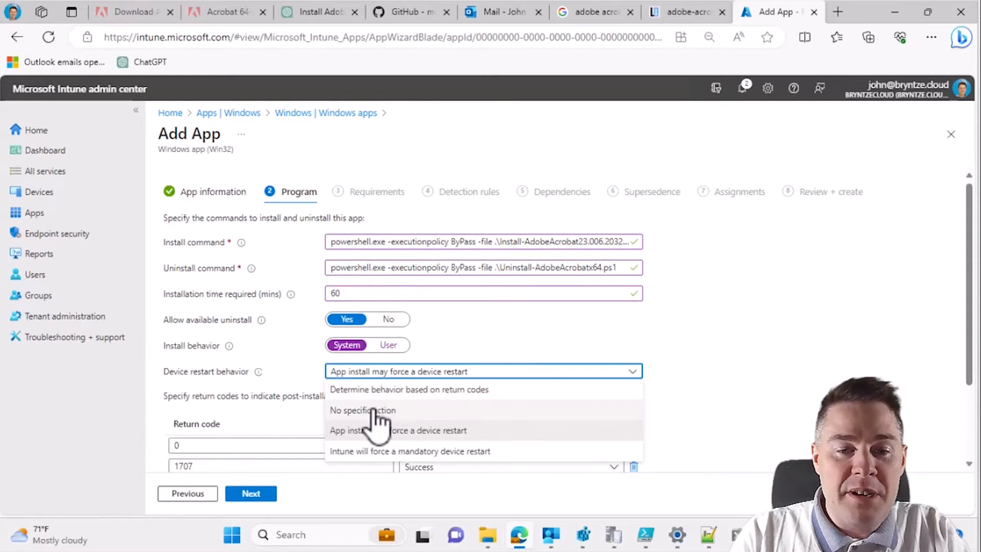
{"action": "left_click", "coordinate": [376, 411]}
{"action": "scroll", "coordinate": [289, 406], "scroll_direction": "down", "scroll_amount": 3}
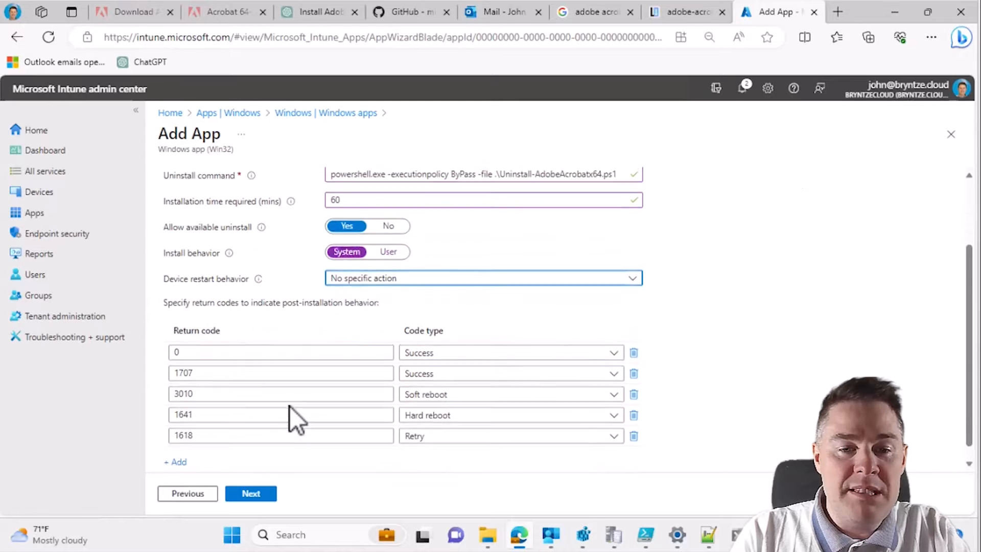
{"action": "left_click", "coordinate": [266, 492]}
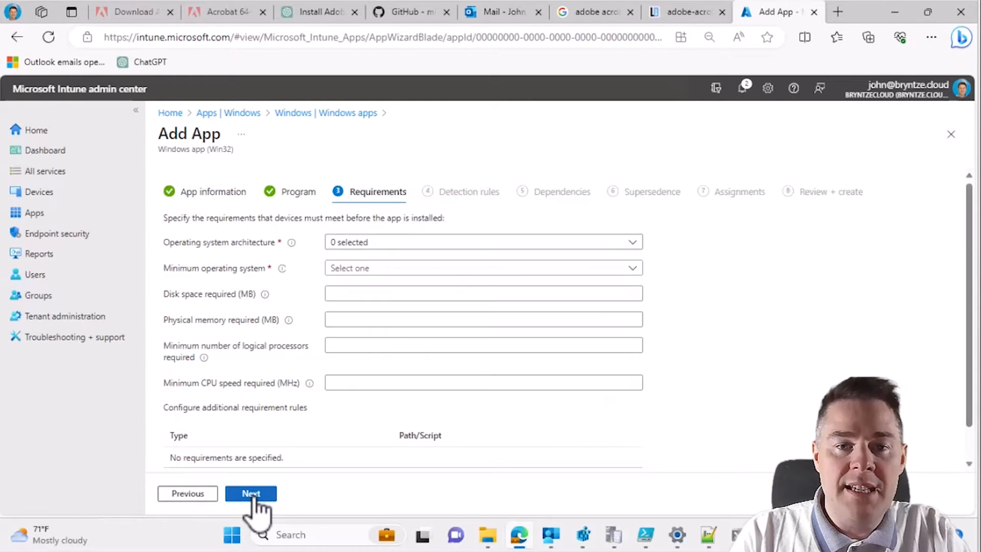
Require a 64-bit operating system architecture and set the minimum operating system to Windows 11 22H2.
{"action": "left_click", "coordinate": [364, 248]}
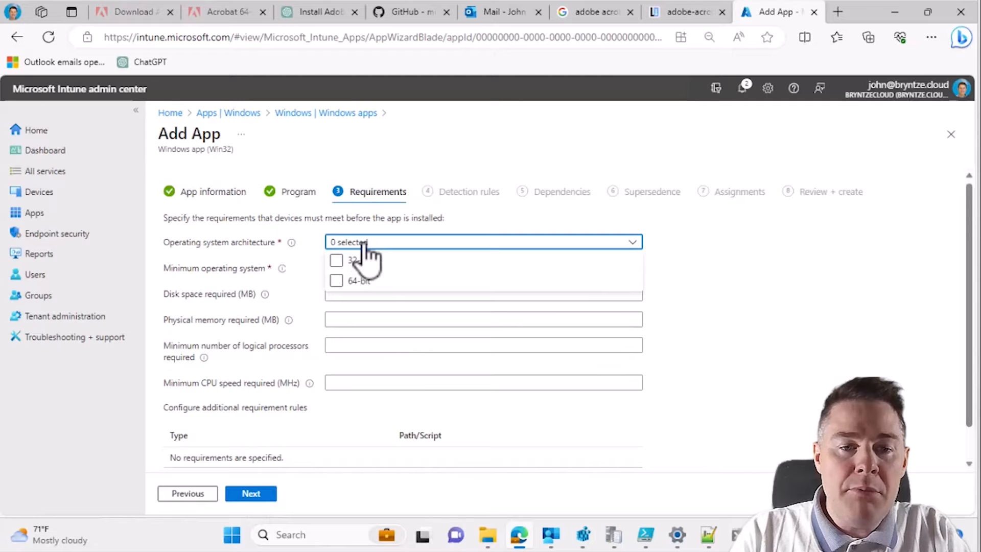
{"action": "left_click", "coordinate": [337, 280]}
{"action": "left_click", "coordinate": [741, 271]}
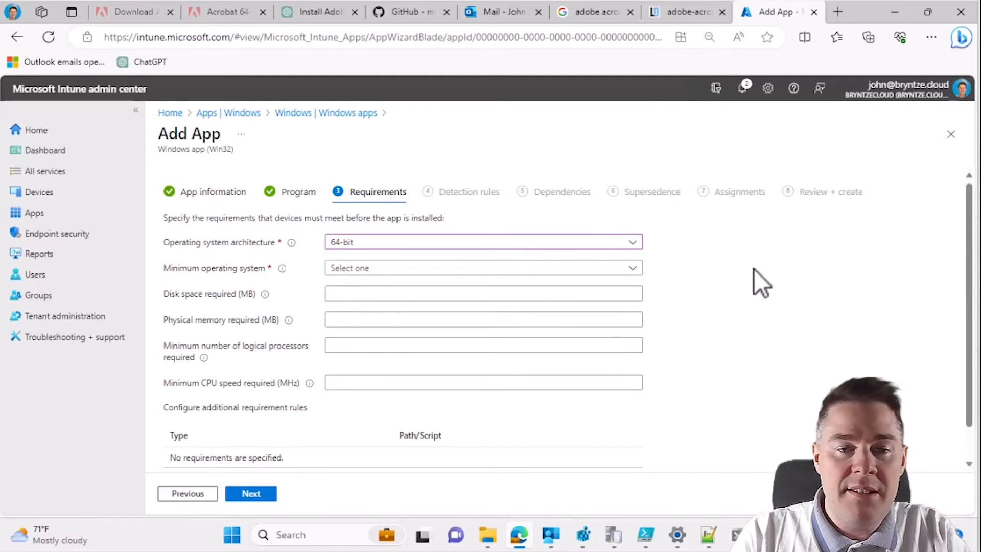
{"action": "left_click", "coordinate": [352, 267]}
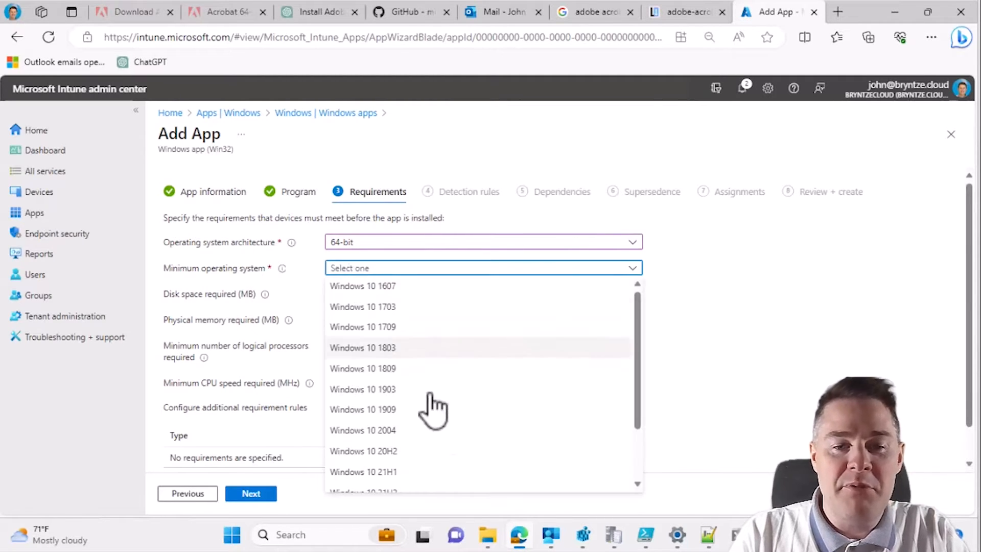
{"action": "scroll", "coordinate": [464, 426], "scroll_direction": "down", "scroll_amount": 2}
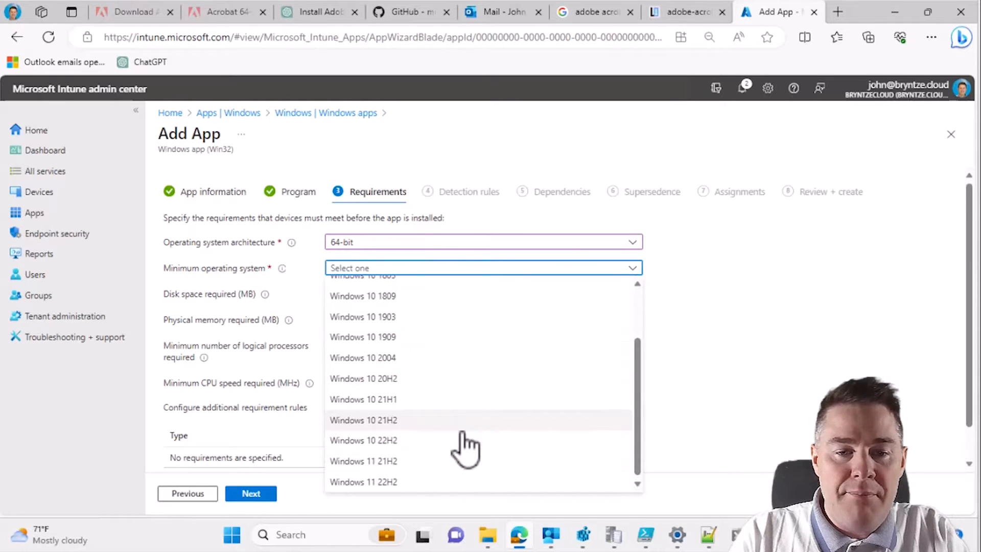
{"action": "left_click", "coordinate": [375, 482]}
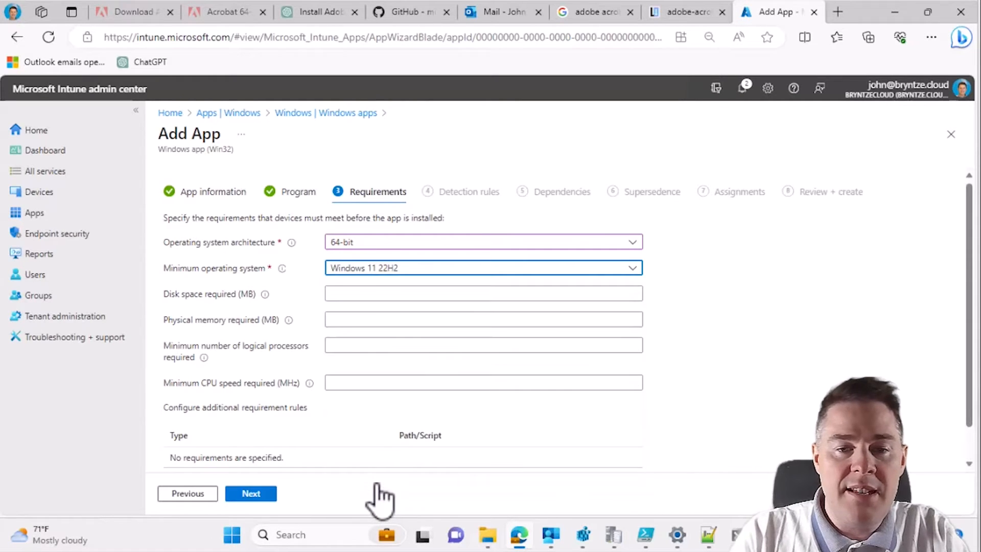
{"action": "left_click", "coordinate": [372, 271]}
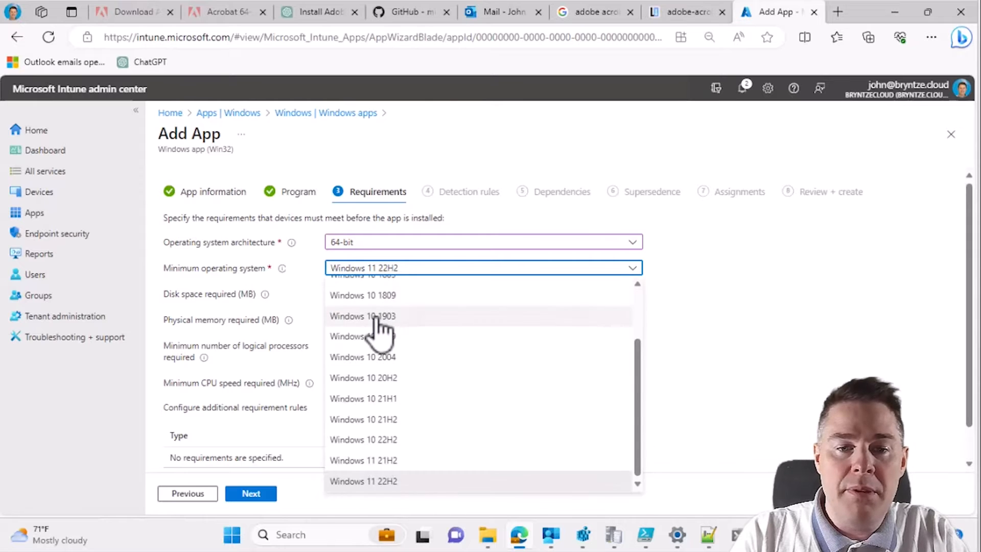
{"action": "left_click", "coordinate": [384, 316]}
{"action": "left_click", "coordinate": [400, 270]}
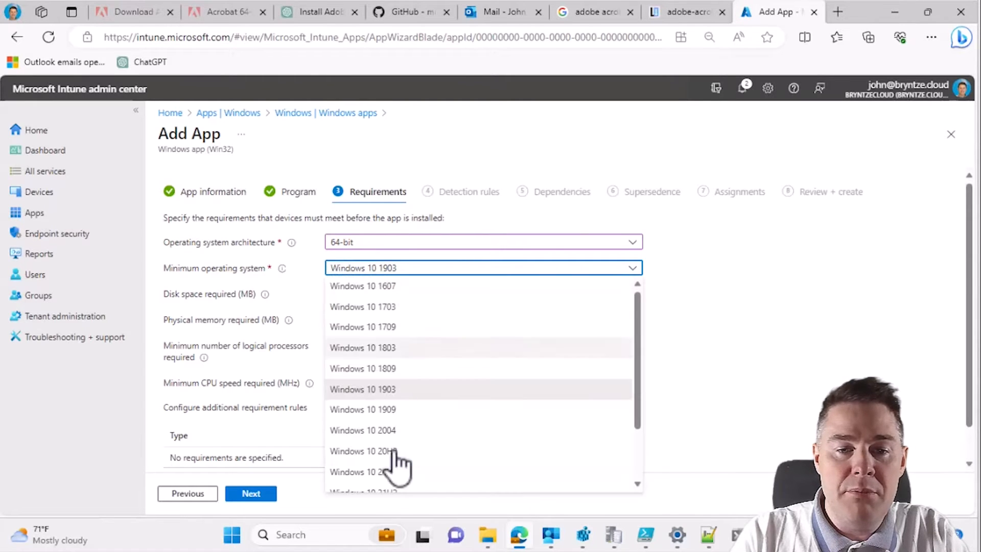
{"action": "scroll", "coordinate": [397, 477], "scroll_direction": "down", "scroll_amount": 2}
{"action": "left_click", "coordinate": [369, 483]}
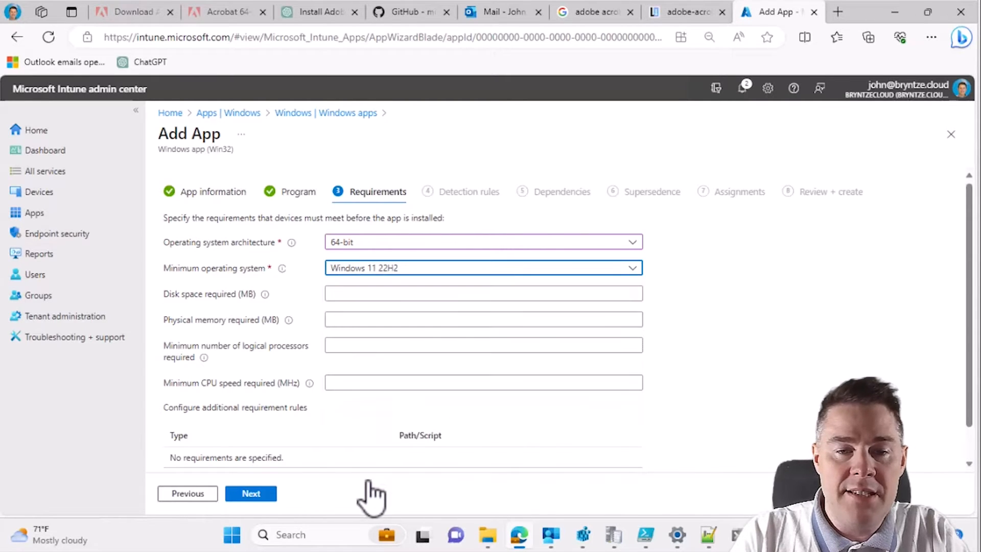
Set the required disk space to 1100 MB and continue to the detection rules.
{"action": "left_click", "coordinate": [354, 294]}
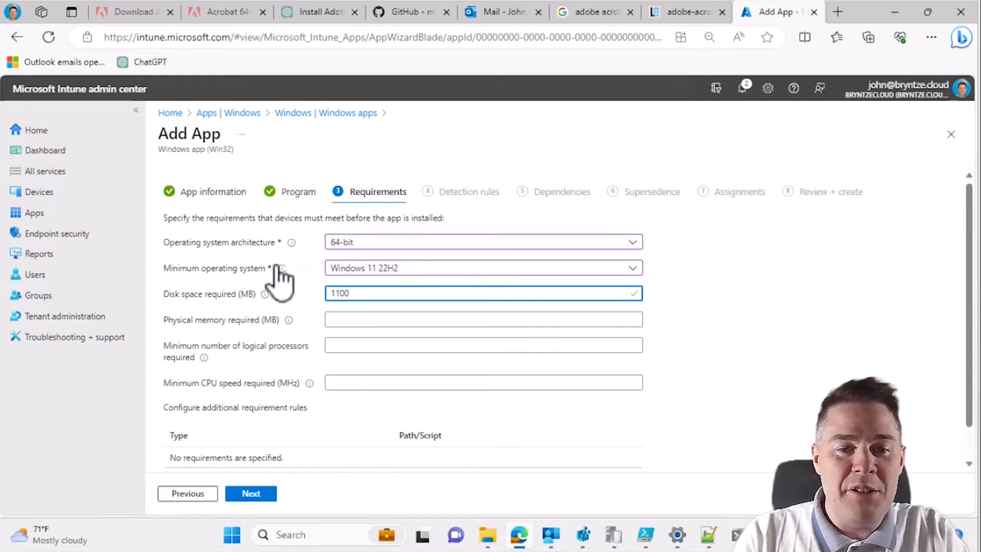
{"action": "left_click", "coordinate": [251, 493]}
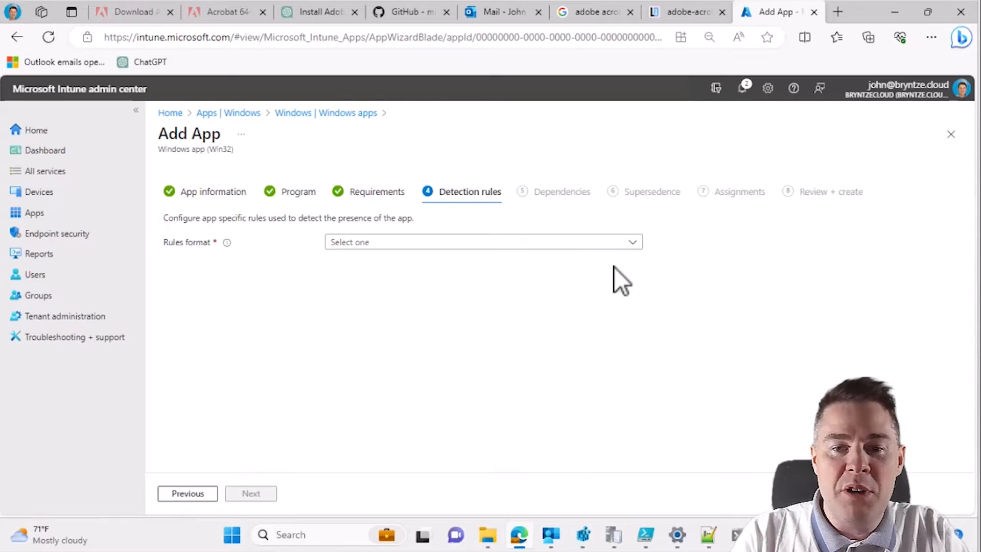
Choose to manually configure detection rules and add a rule of type File.
{"action": "left_click", "coordinate": [578, 244]}
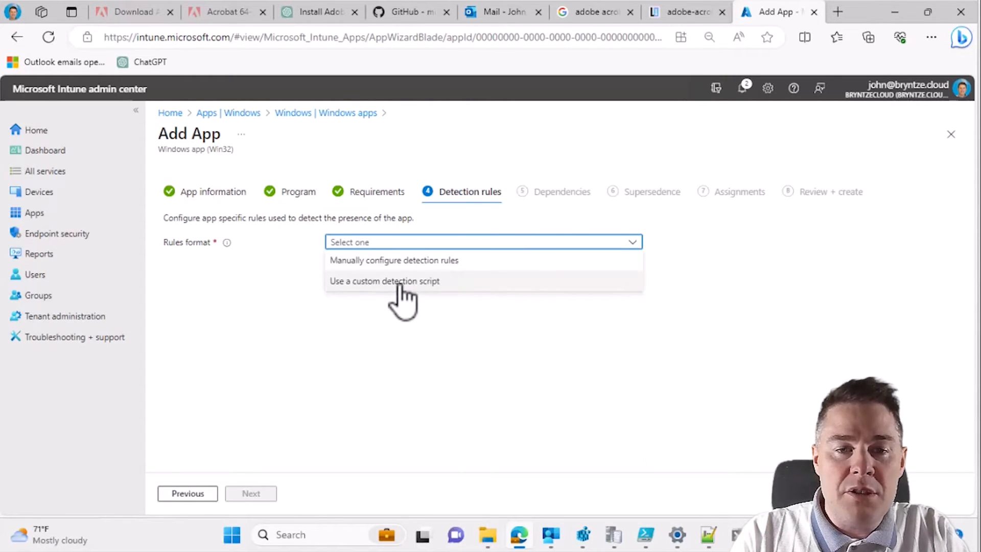
{"action": "left_click", "coordinate": [407, 261]}
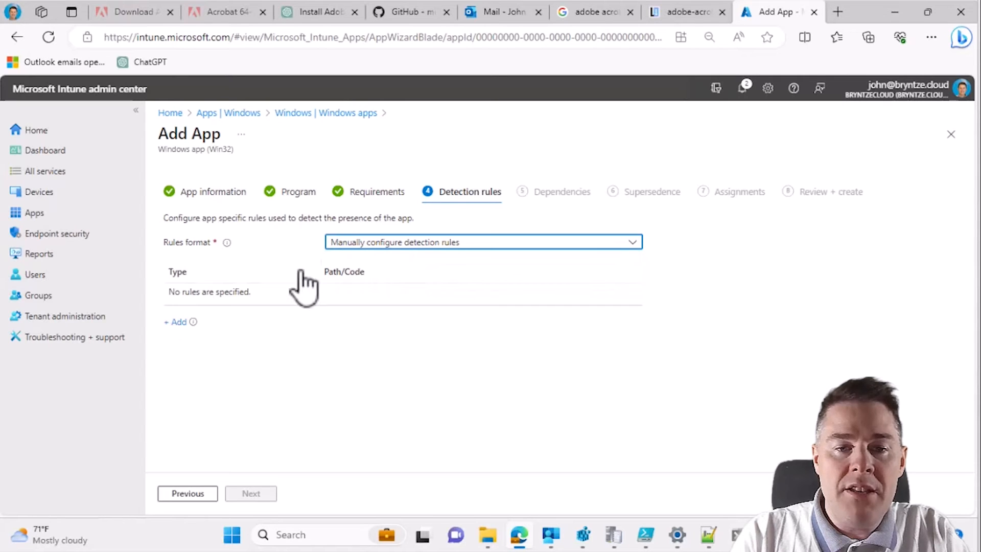
{"action": "left_click", "coordinate": [176, 322]}
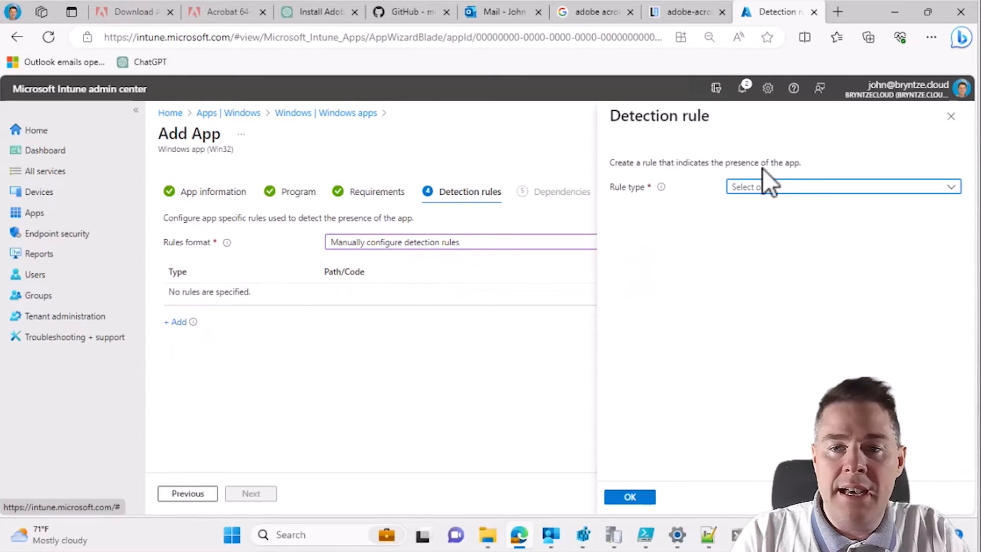
{"action": "left_click", "coordinate": [750, 187]}
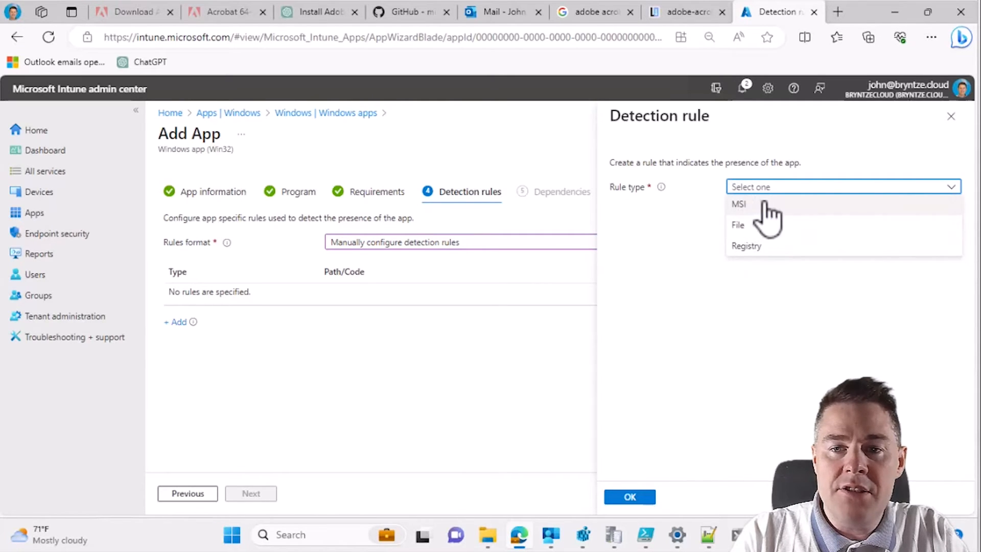
{"action": "left_click", "coordinate": [739, 226]}
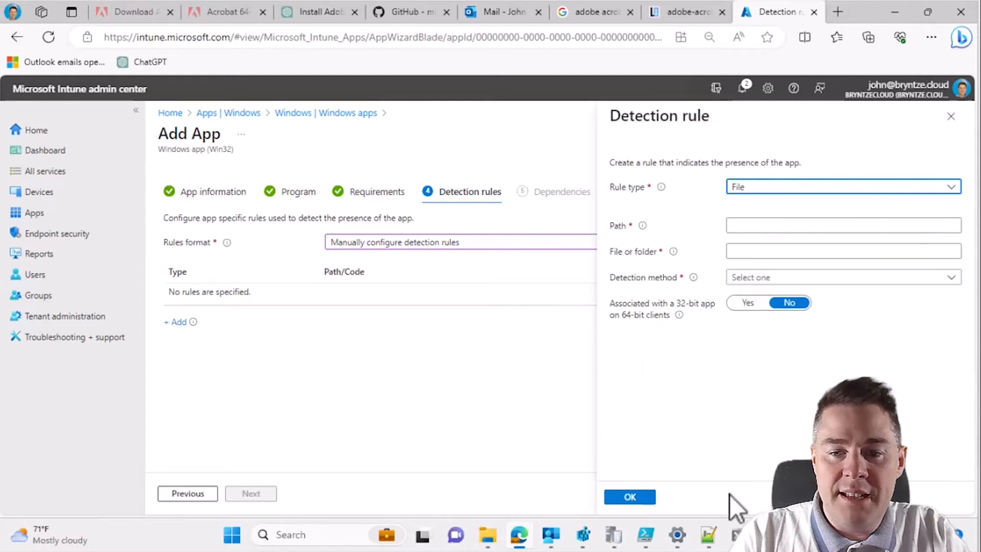
Switch to Notepad++ and copy the full Acrobat.exe path without its quotation marks.
{"action": "left_click", "coordinate": [708, 534]}
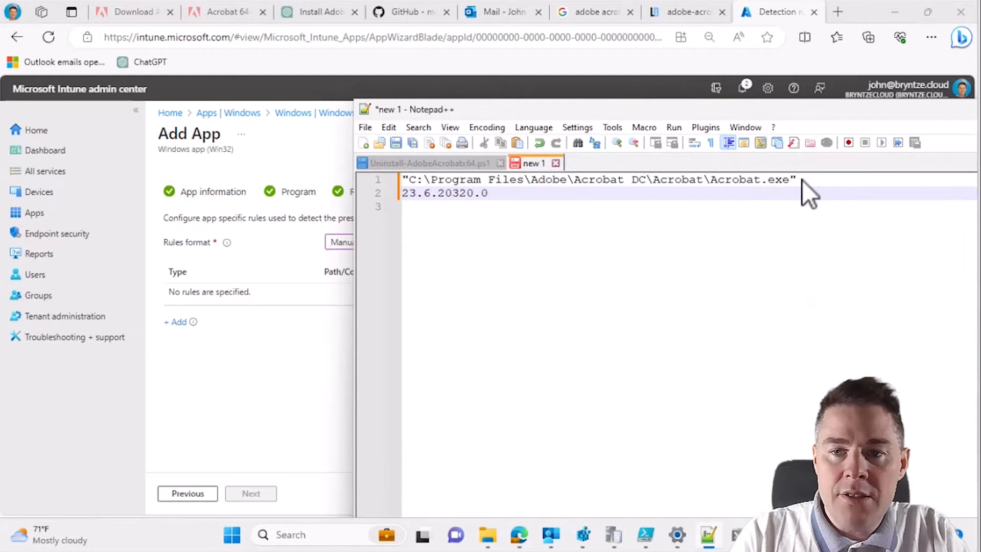
{"action": "left_click_drag", "start_coordinate": [788, 181], "coordinate": [411, 184]}
{"action": "key", "text": "ctrl+c"}
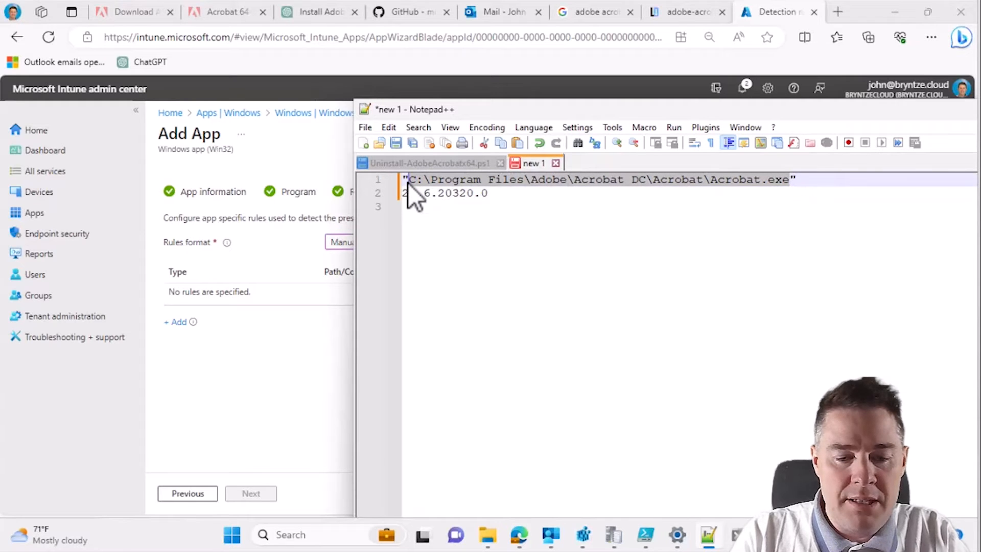
Return to the Intune detection rule and enter C:\Program Files\Adobe\Acrobat DC\Acrobat as the path and Acrobat.exe as the file.
{"action": "left_click", "coordinate": [288, 391]}
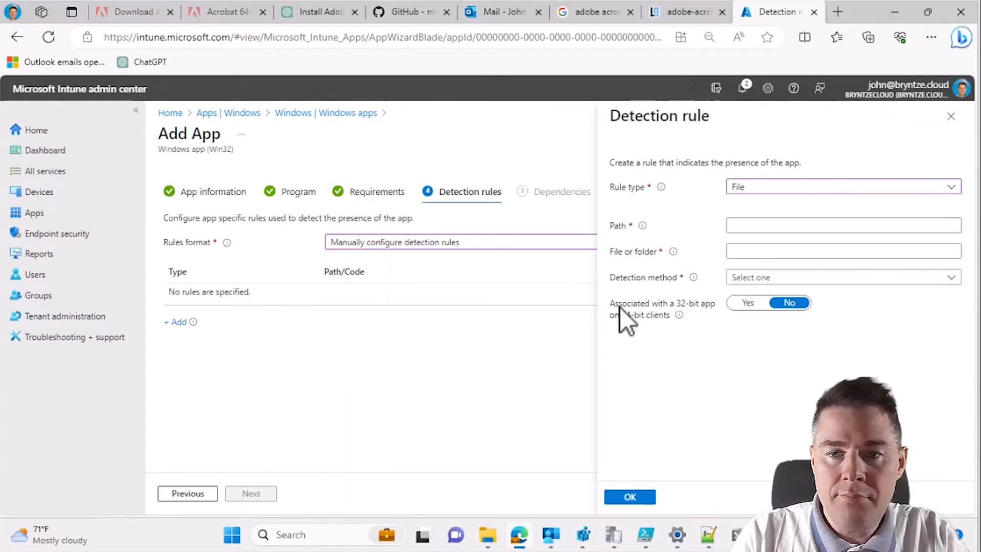
{"action": "left_click", "coordinate": [753, 230]}
{"action": "key", "text": "ctrl+v"}
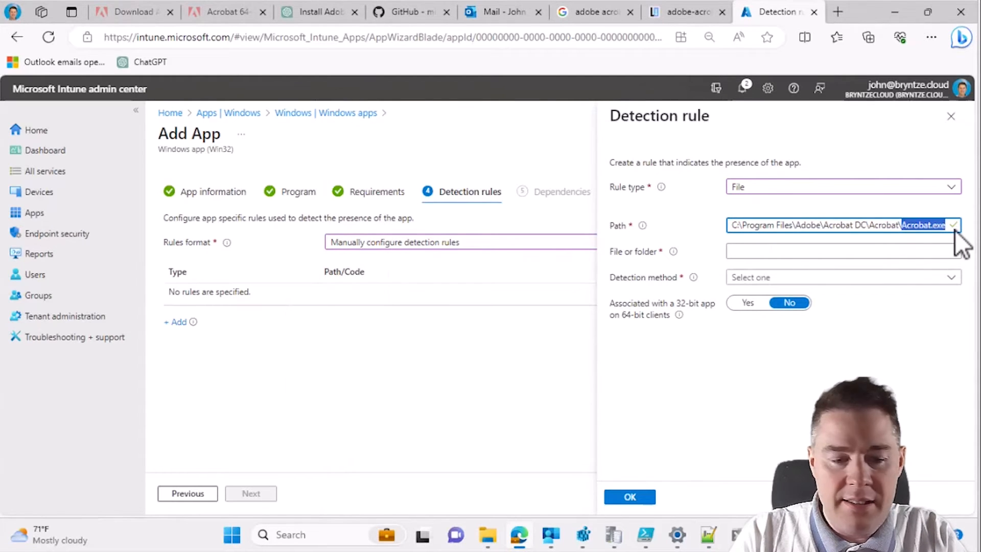
{"action": "key", "text": "ctrl+x"}
{"action": "left_click", "coordinate": [746, 250]}
{"action": "key", "text": "ctrl+v"}
{"action": "left_click", "coordinate": [912, 227]}
{"action": "key", "text": "BackSpace"}
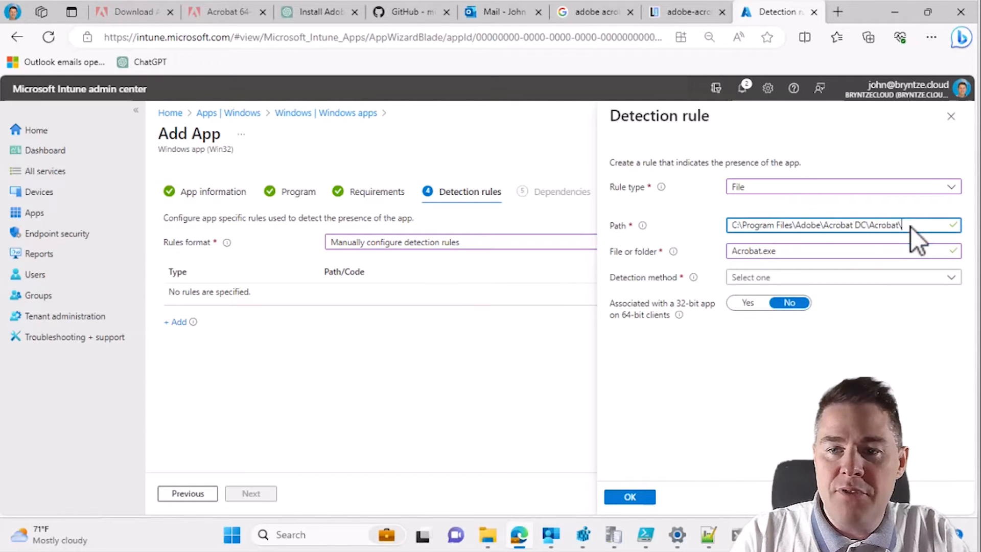
{"action": "left_click_drag", "start_coordinate": [911, 227], "coordinate": [734, 233]}
{"action": "left_click_drag", "start_coordinate": [798, 252], "coordinate": [729, 253]}
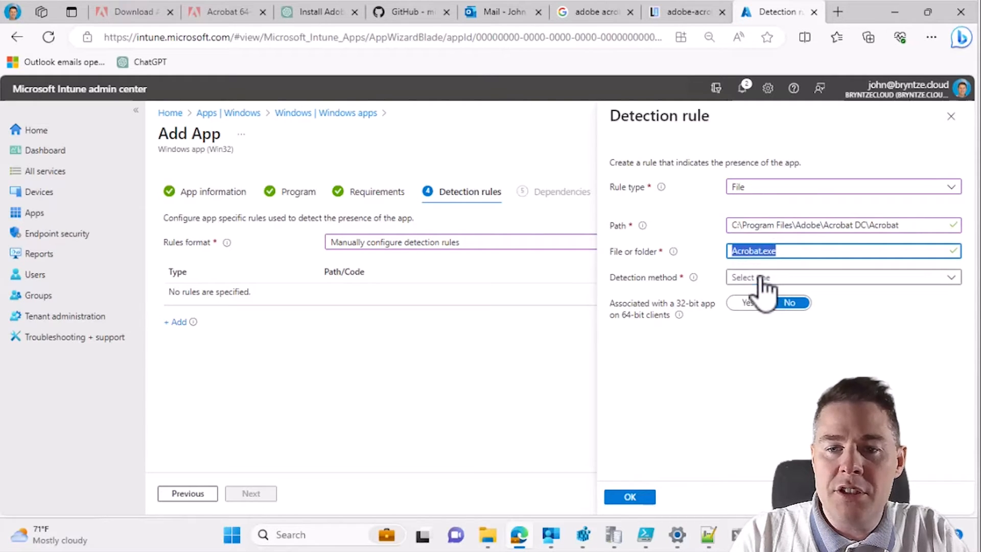
Set the rule's detection method to String (version) with the operator Greater than or equal to.
{"action": "left_click", "coordinate": [760, 279]}
{"action": "left_click", "coordinate": [778, 296]}
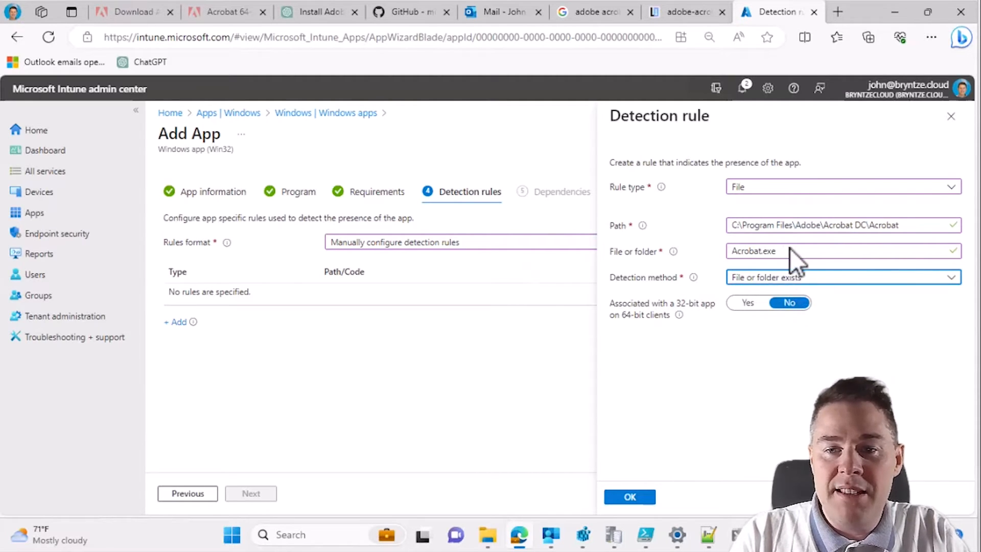
{"action": "left_click", "coordinate": [796, 280]}
{"action": "left_click", "coordinate": [767, 355]}
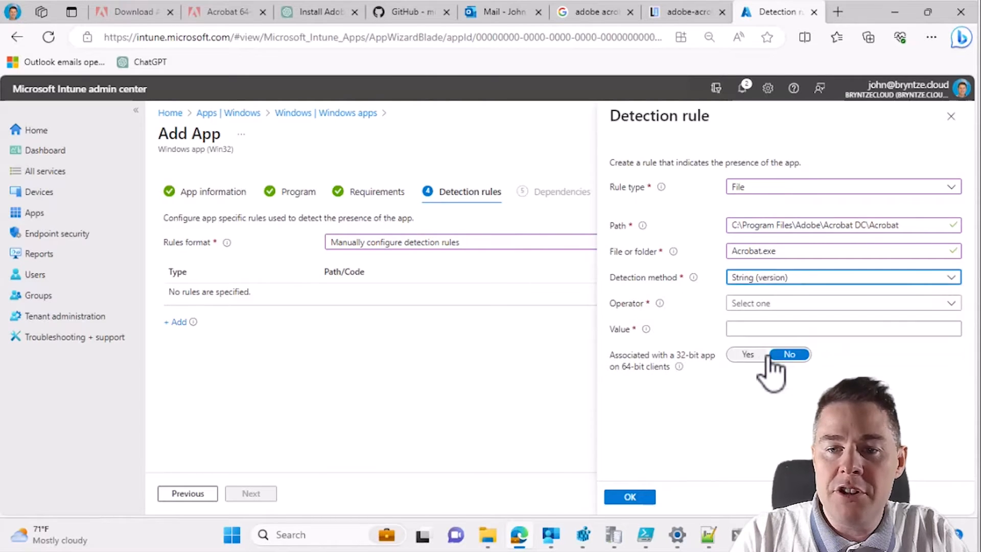
{"action": "left_click", "coordinate": [742, 304]}
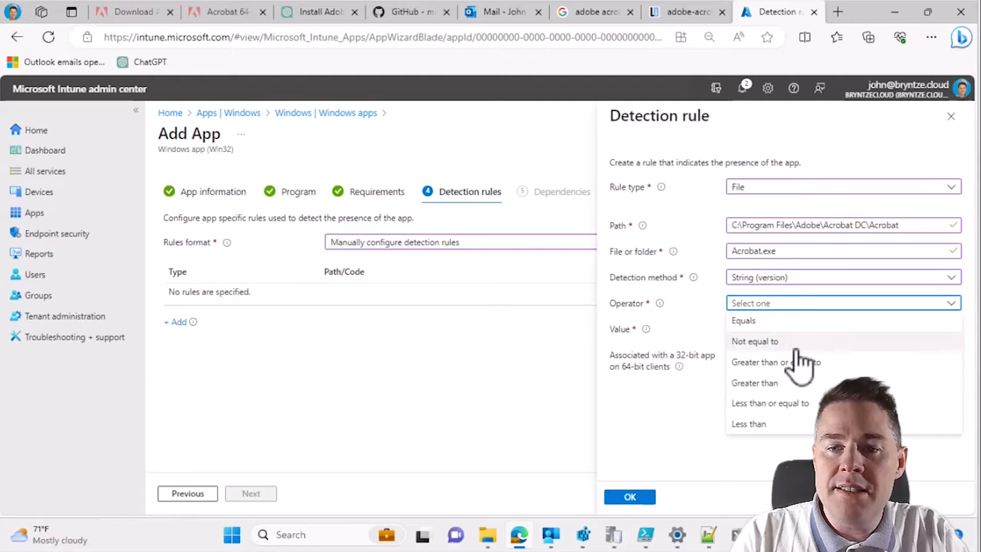
{"action": "left_click", "coordinate": [759, 327]}
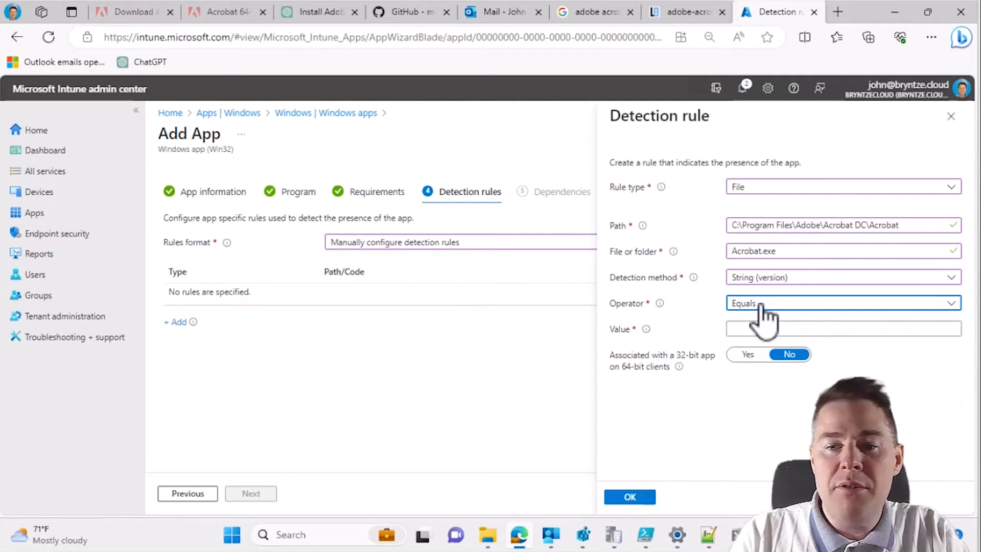
{"action": "left_click", "coordinate": [760, 305]}
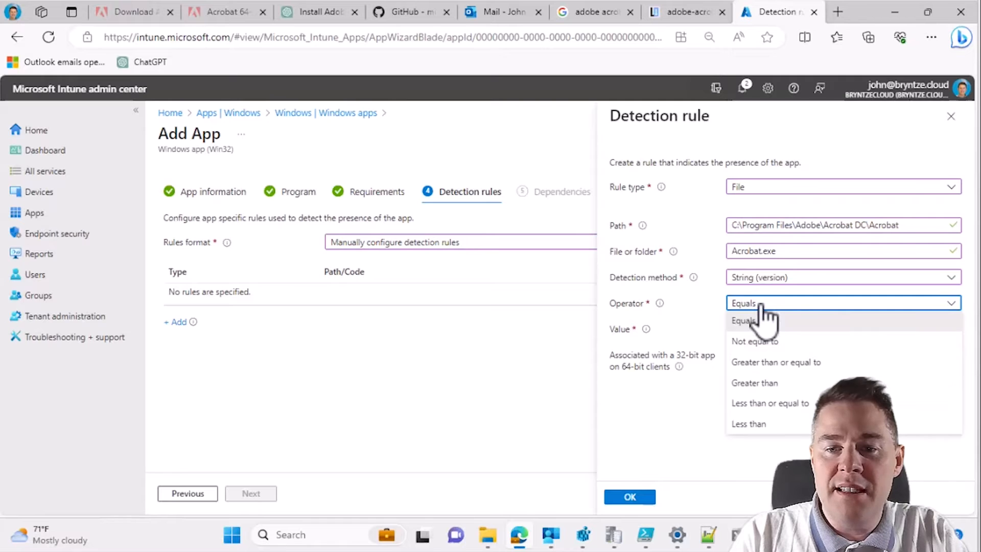
{"action": "left_click", "coordinate": [770, 363]}
Copy the version 23.6.20320.0 from Notepad++ into the detection rule's value and save the rule.
{"action": "key", "text": "alt+Tab"}
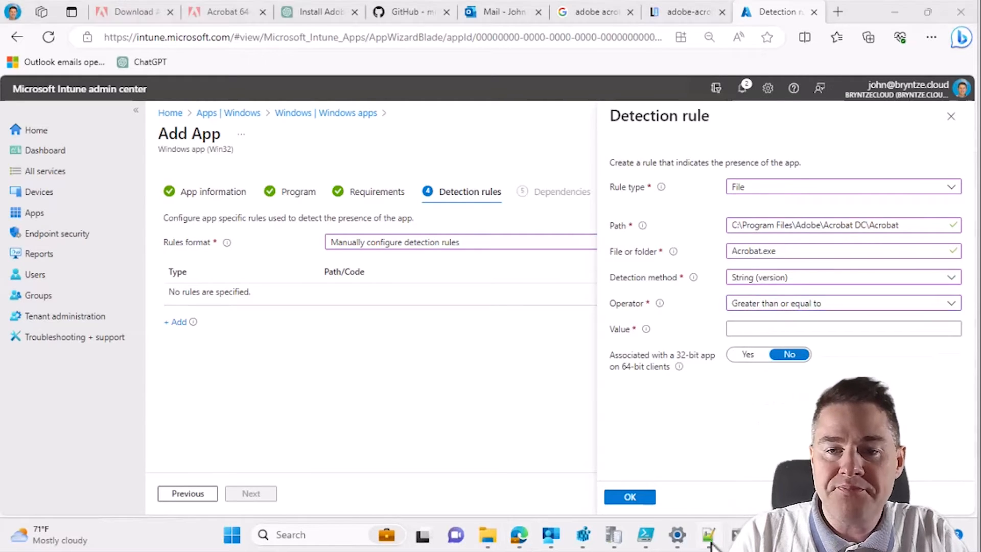
{"action": "left_click_drag", "start_coordinate": [489, 193], "coordinate": [367, 197]}
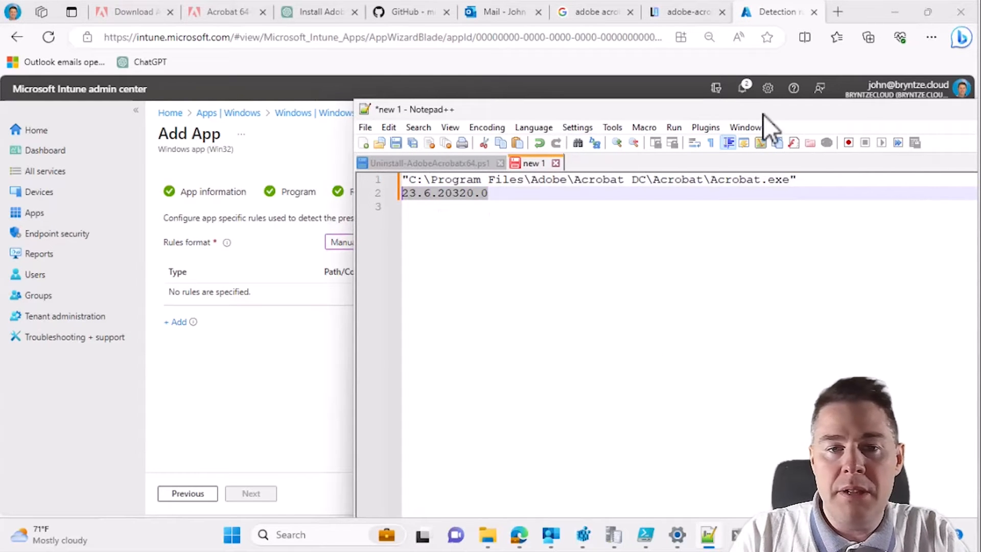
{"action": "left_click", "coordinate": [296, 365]}
{"action": "left_click", "coordinate": [746, 331]}
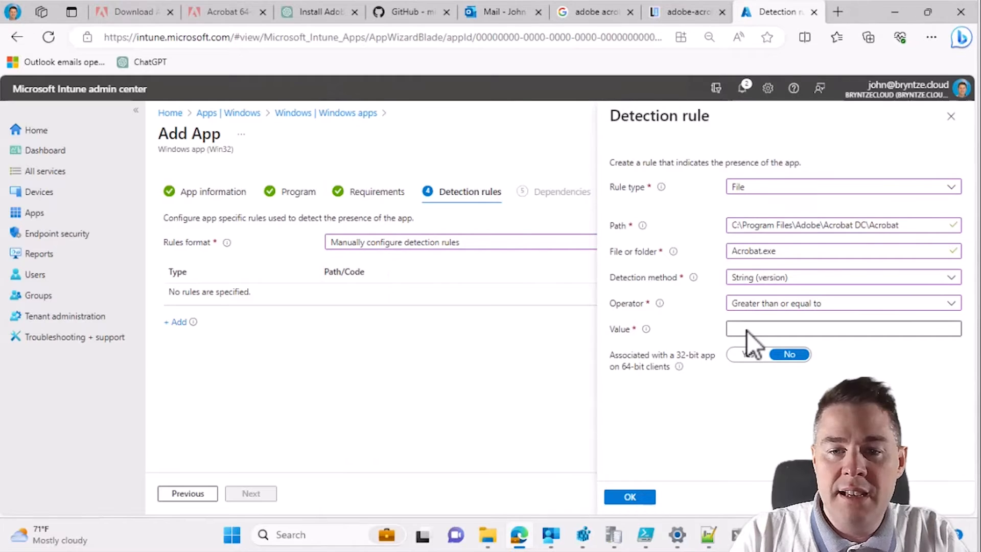
{"action": "key", "text": "ctrl+v"}
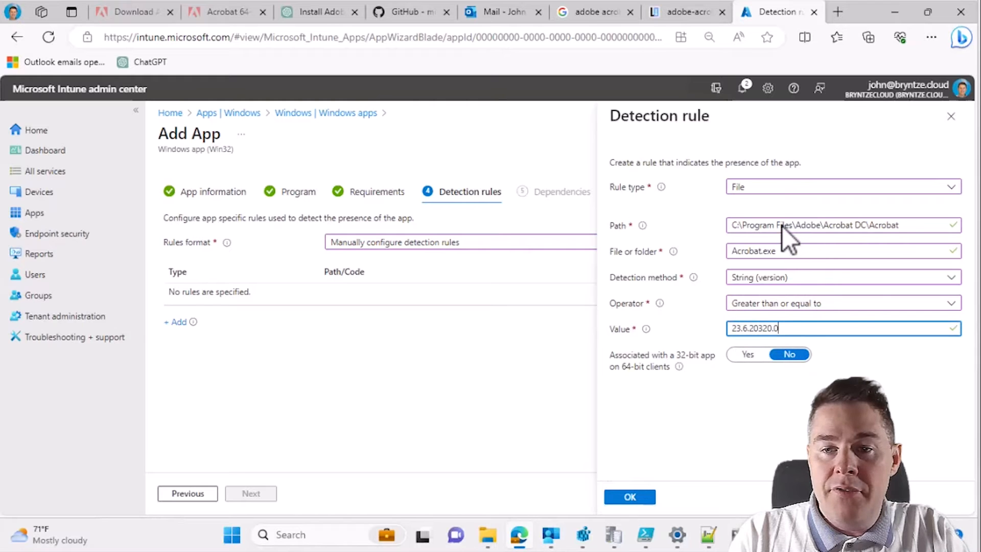
{"action": "left_click", "coordinate": [631, 498]}
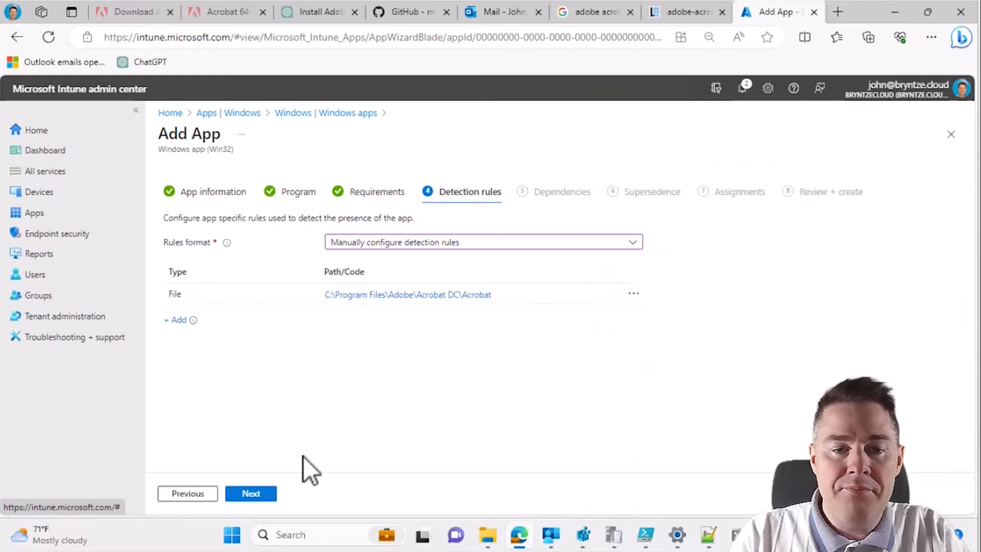
Continue to the app's assignments, leaving dependencies and supersedence empty.
{"action": "left_click", "coordinate": [254, 495]}
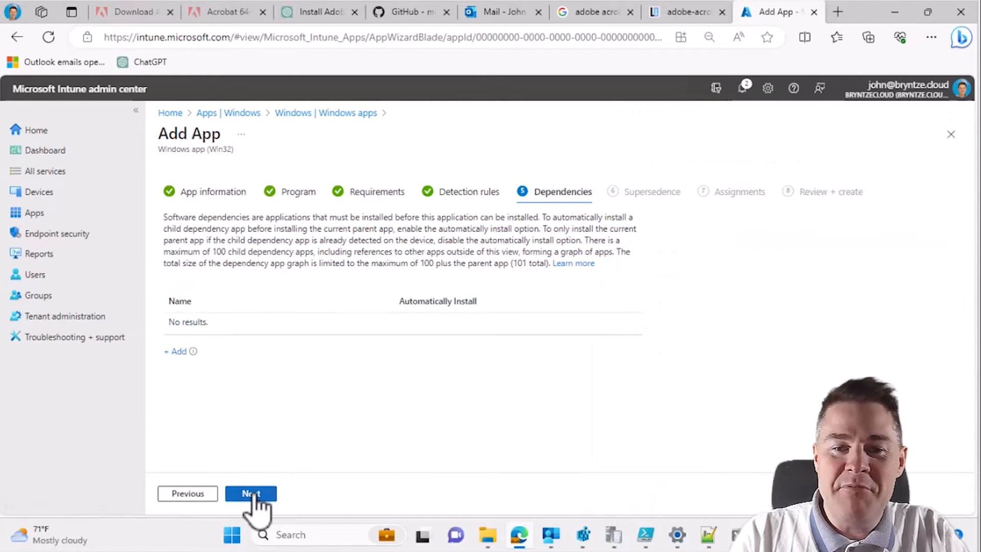
{"action": "left_click", "coordinate": [251, 493]}
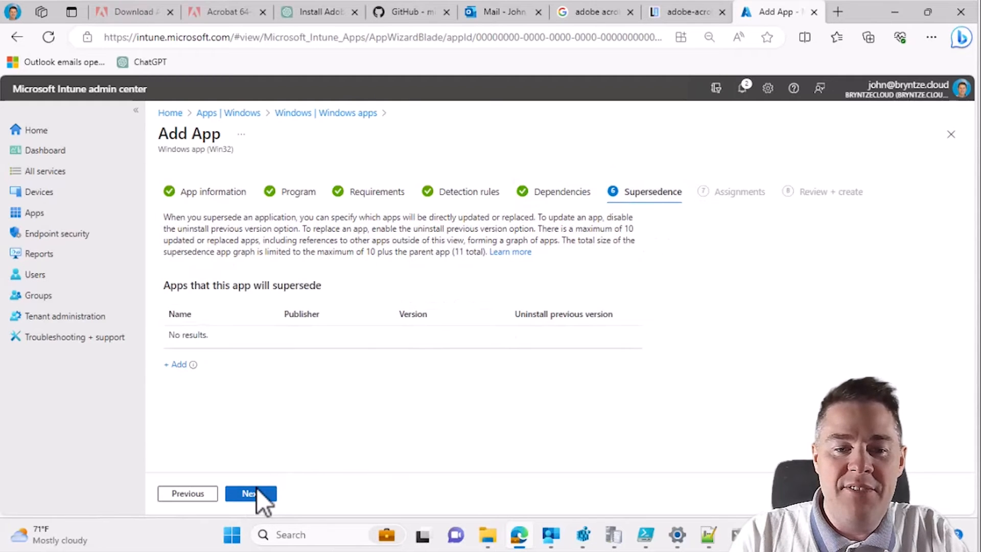
{"action": "left_click", "coordinate": [255, 492]}
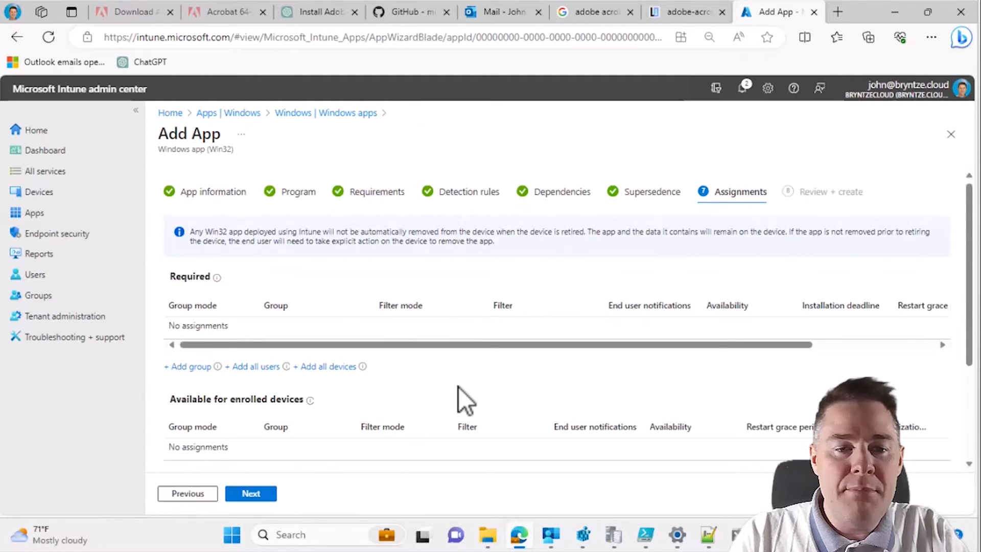
Make the app available for enrolled devices to all devices and create it.
{"action": "scroll", "coordinate": [459, 387], "scroll_direction": "down", "scroll_amount": 3}
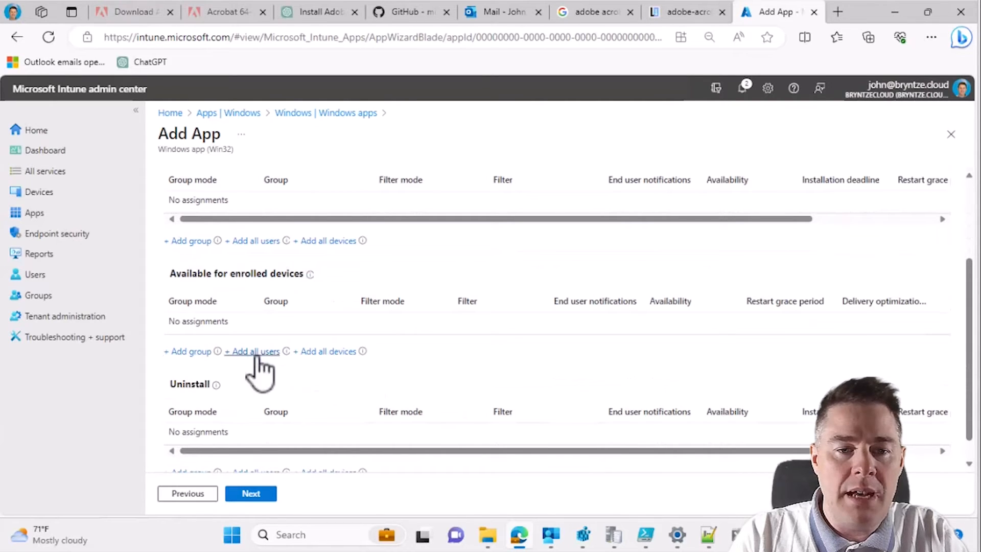
{"action": "left_click", "coordinate": [322, 352]}
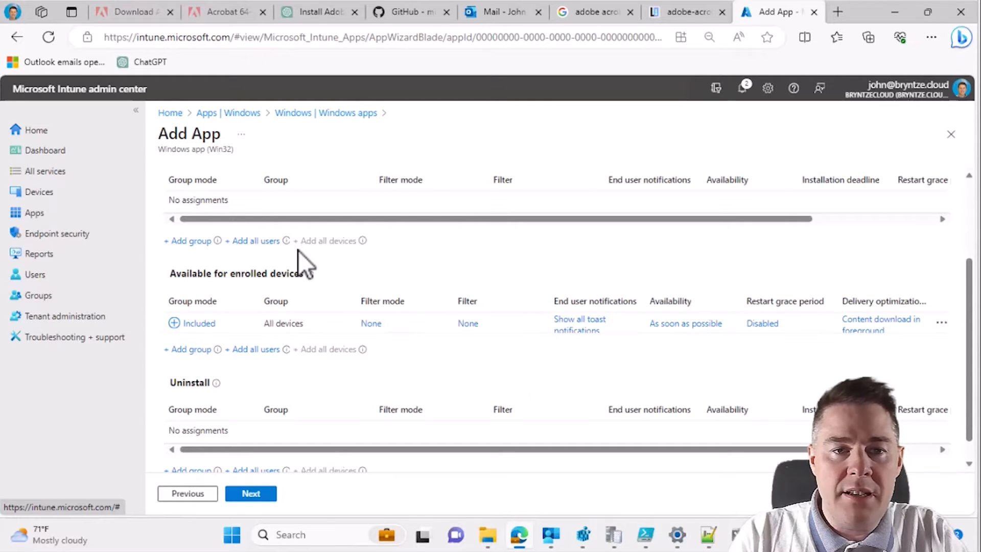
{"action": "scroll", "coordinate": [427, 322], "scroll_direction": "up", "scroll_amount": 3}
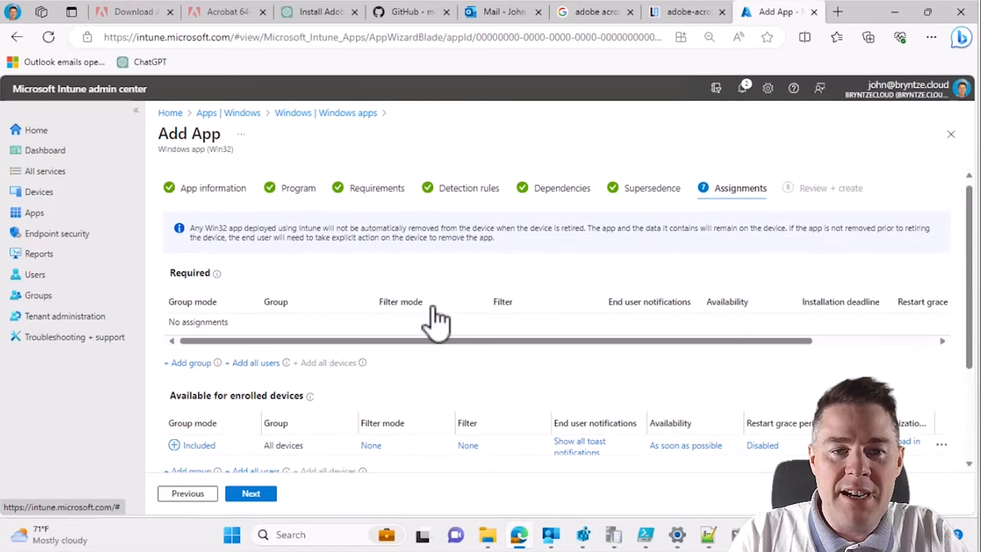
{"action": "scroll", "coordinate": [427, 322], "scroll_direction": "down", "scroll_amount": 2}
{"action": "left_click", "coordinate": [253, 493]}
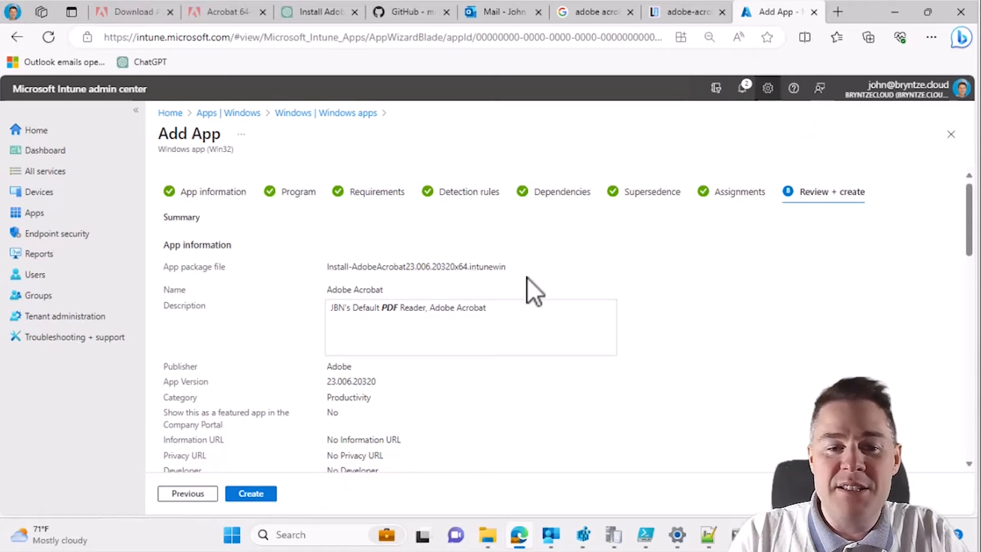
{"action": "left_click", "coordinate": [260, 495]}
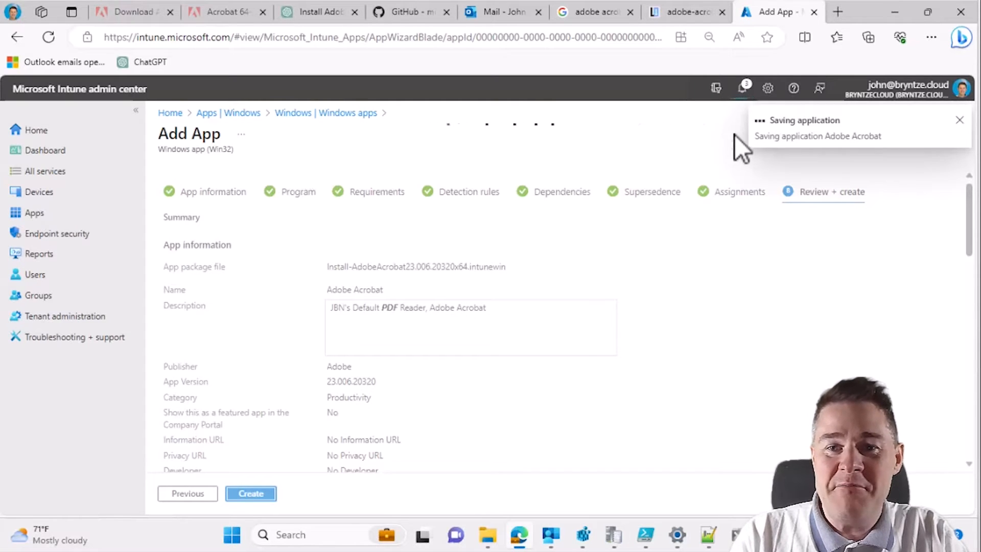
Check the upload notifications and refresh the list of Windows apps.
{"action": "left_click", "coordinate": [748, 97]}
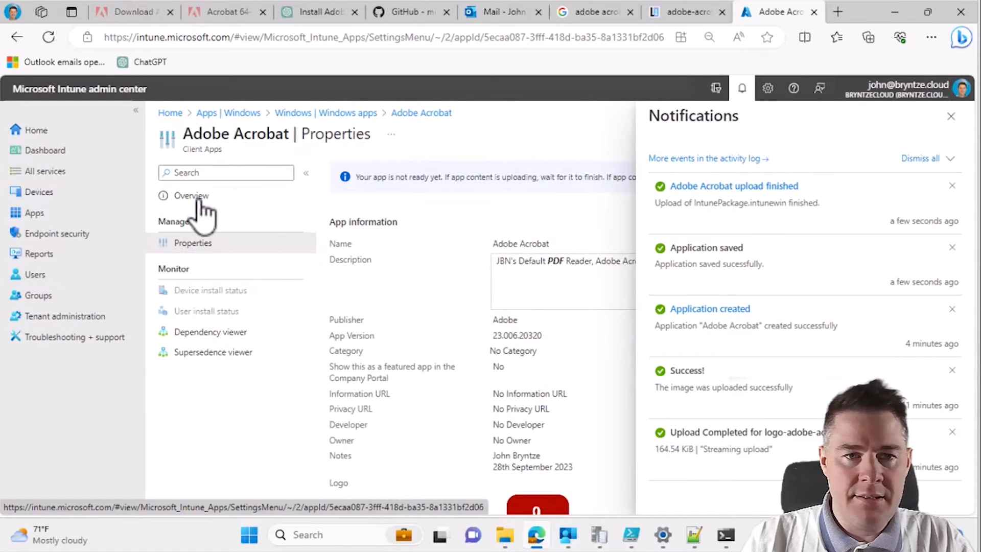
{"action": "left_click", "coordinate": [334, 114]}
{"action": "left_click", "coordinate": [395, 175]}
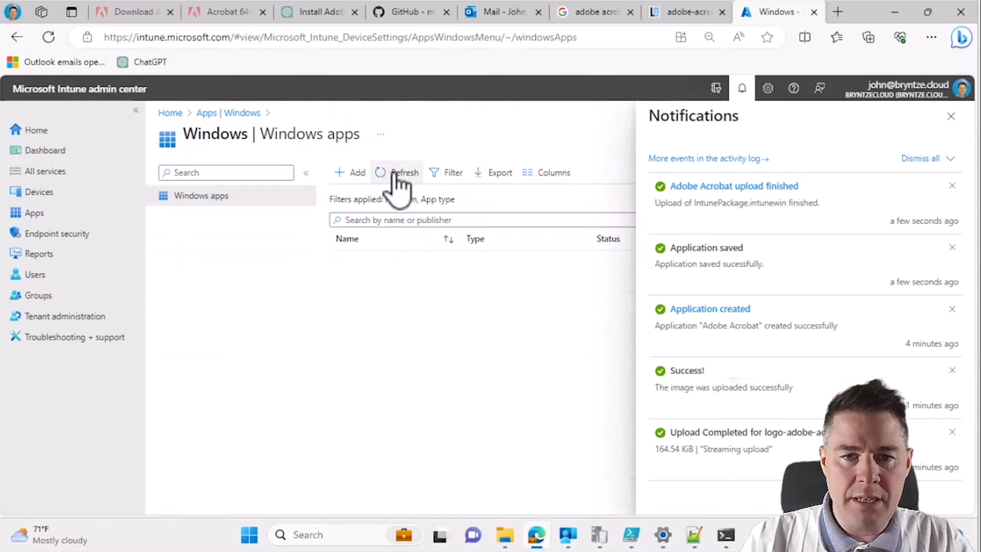
{"action": "left_click", "coordinate": [951, 118]}
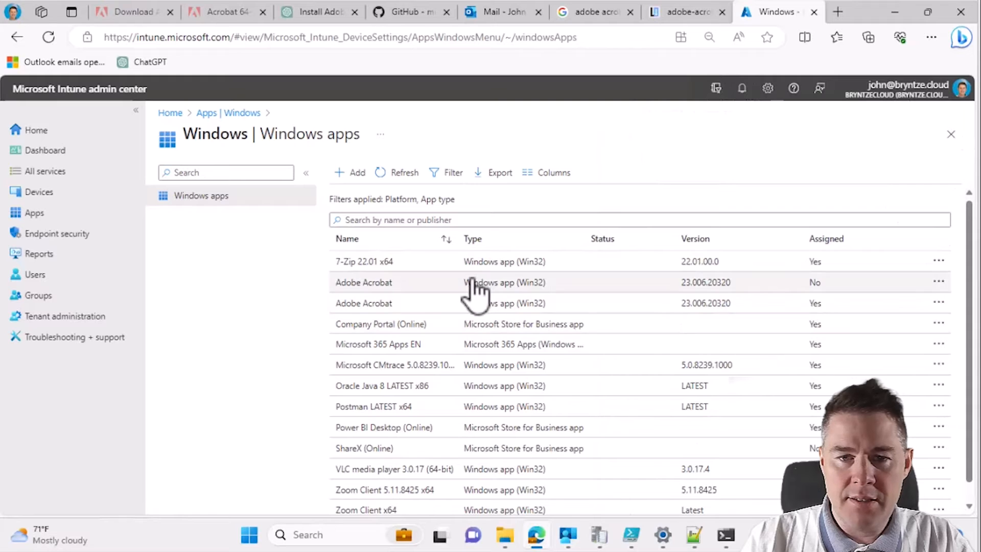
Open the assigned Adobe Acrobat app and review its properties down to the assignments.
{"action": "left_click", "coordinate": [386, 305]}
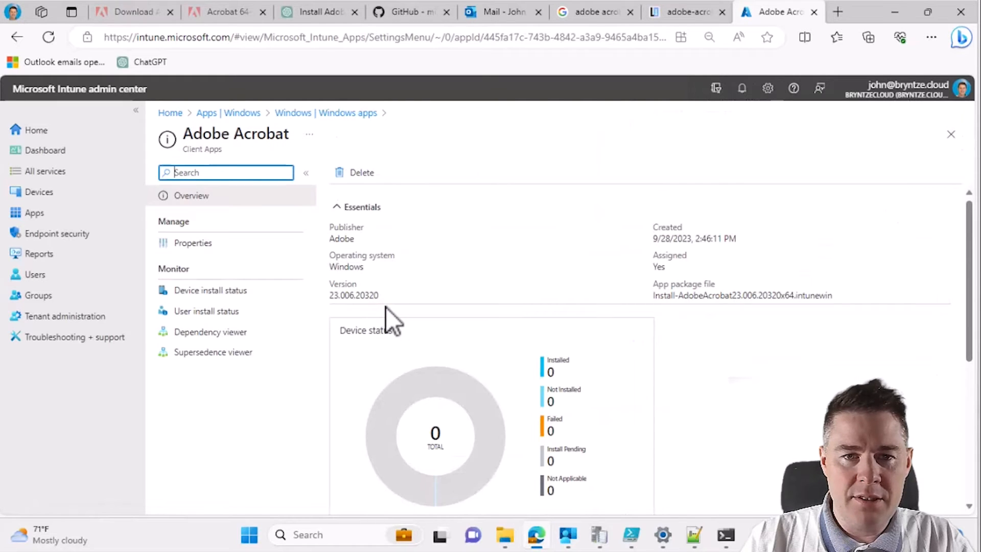
{"action": "left_click", "coordinate": [188, 245]}
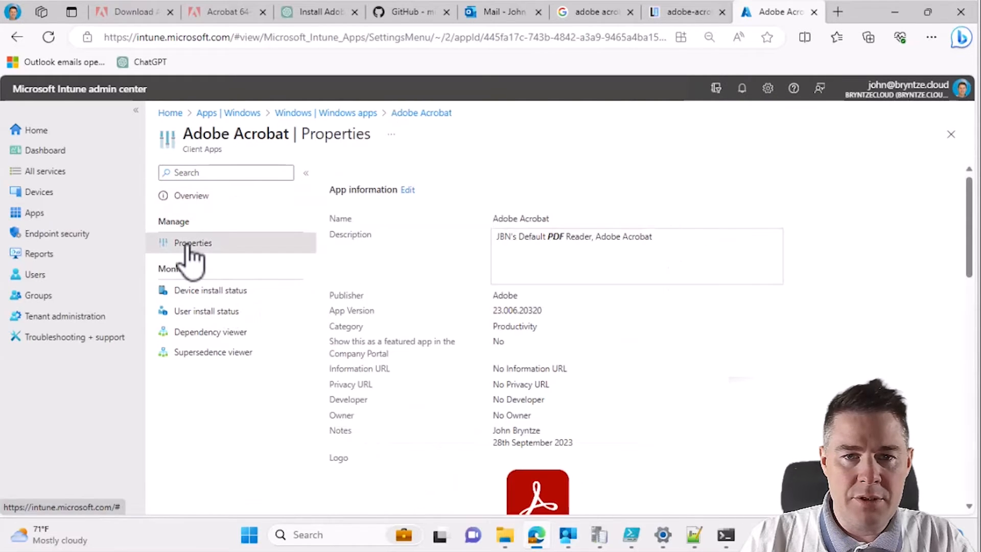
{"action": "scroll", "coordinate": [429, 306], "scroll_direction": "down", "scroll_amount": 15}
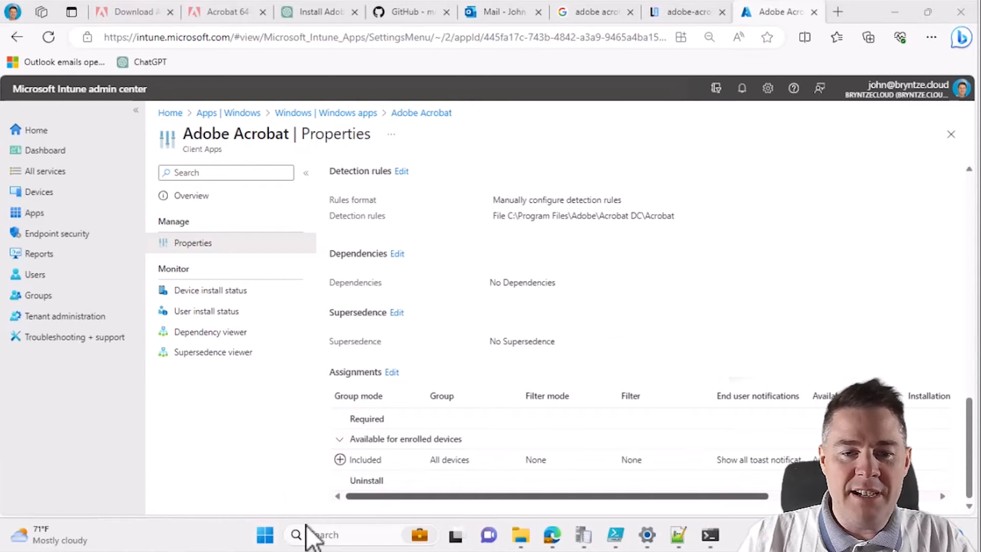
Switch to Company Portal and start installing Adobe Acrobat from its apps.
{"action": "left_click", "coordinate": [265, 534]}
{"action": "type", "text": "comp"}
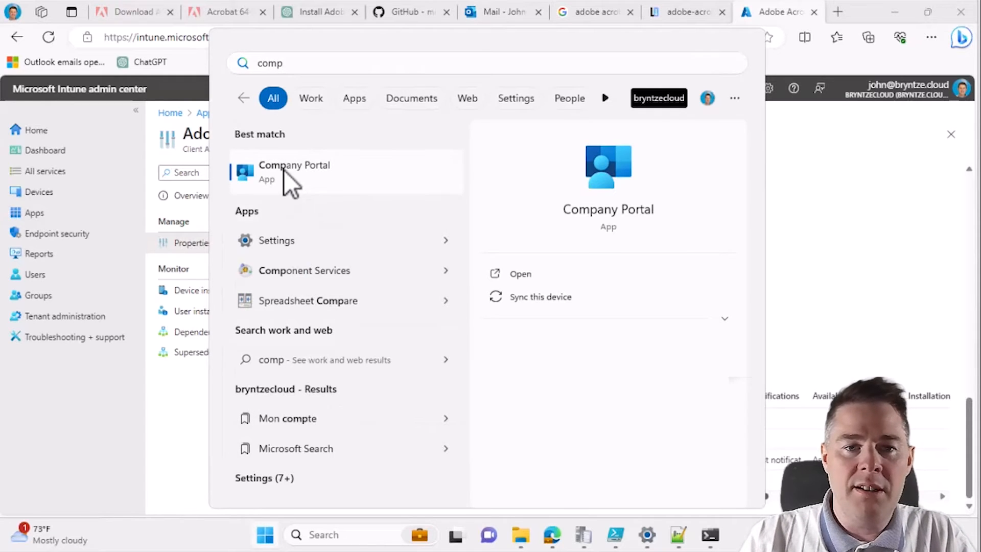
{"action": "left_click", "coordinate": [284, 170]}
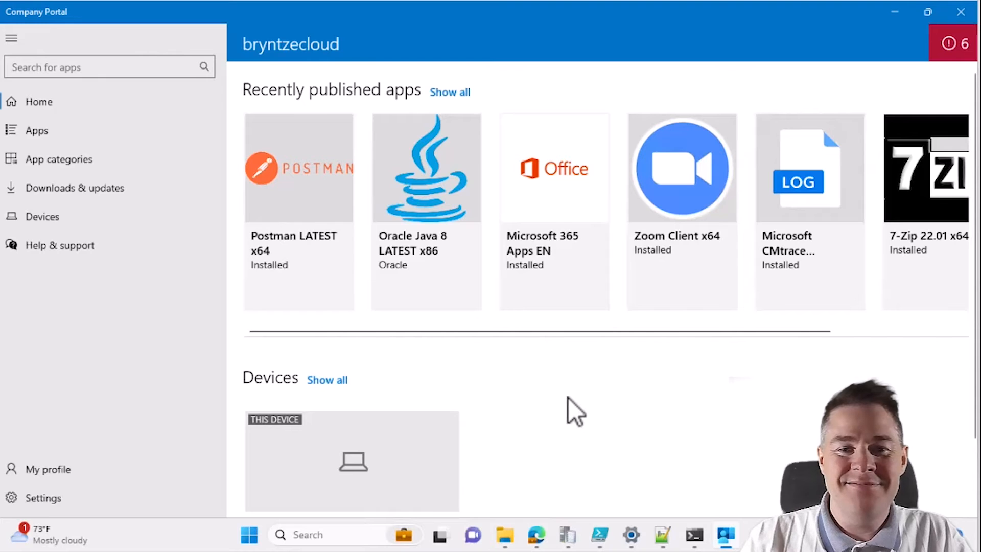
{"action": "left_click", "coordinate": [168, 134]}
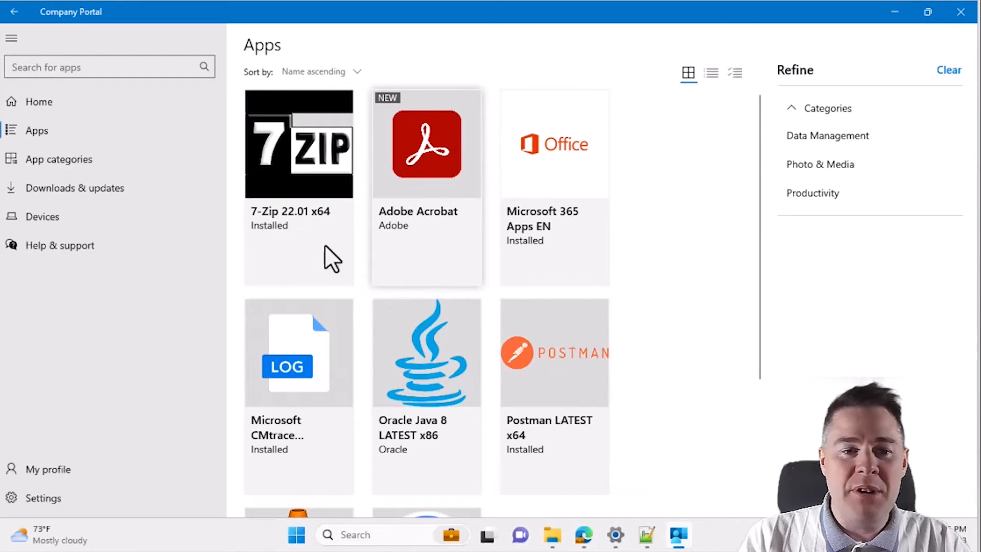
{"action": "left_click", "coordinate": [425, 158]}
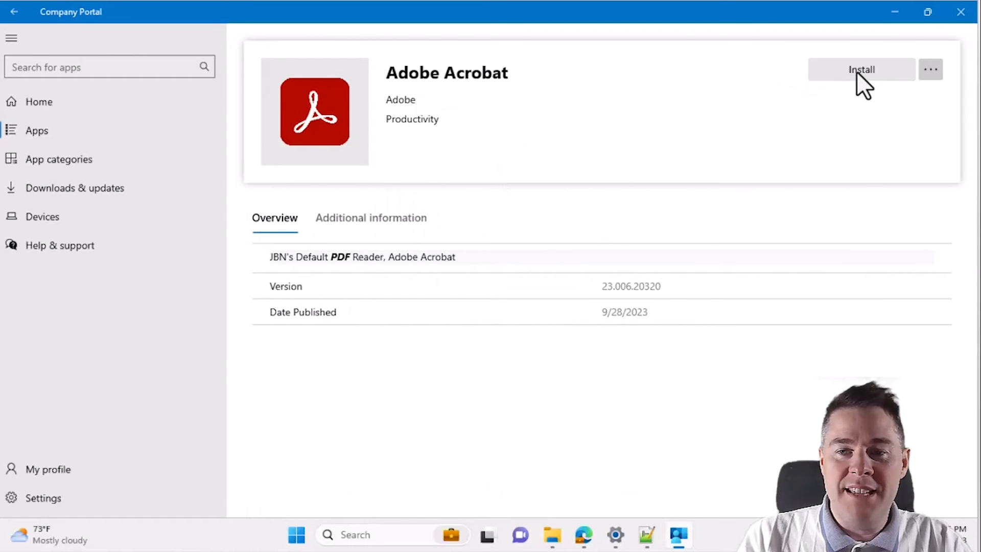
{"action": "left_click", "coordinate": [857, 72]}
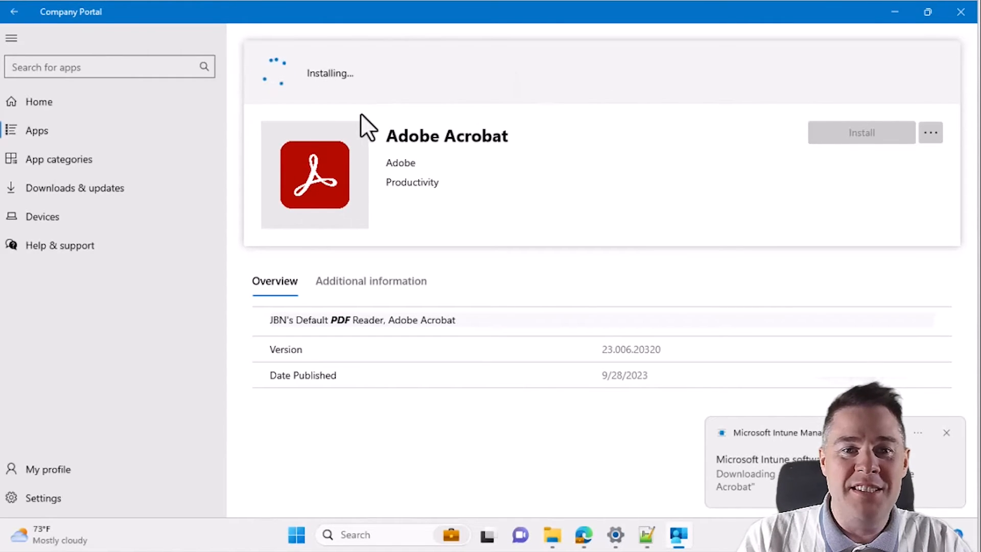
Switch to File Explorer and open C:\ProgramData\Microsoft\IntuneManagementExtension\Logs in a new tab.
{"action": "left_click", "coordinate": [556, 544]}
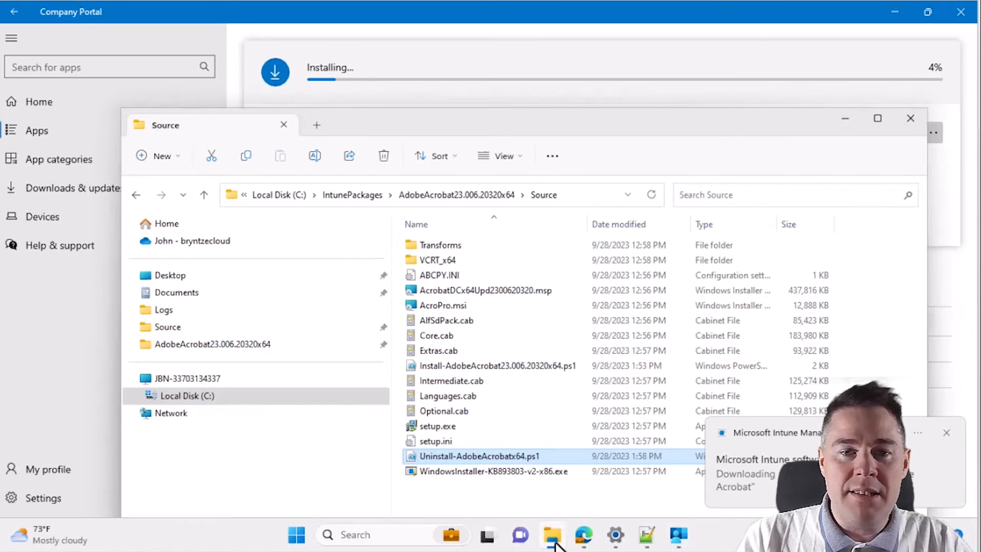
{"action": "left_click", "coordinate": [316, 126]}
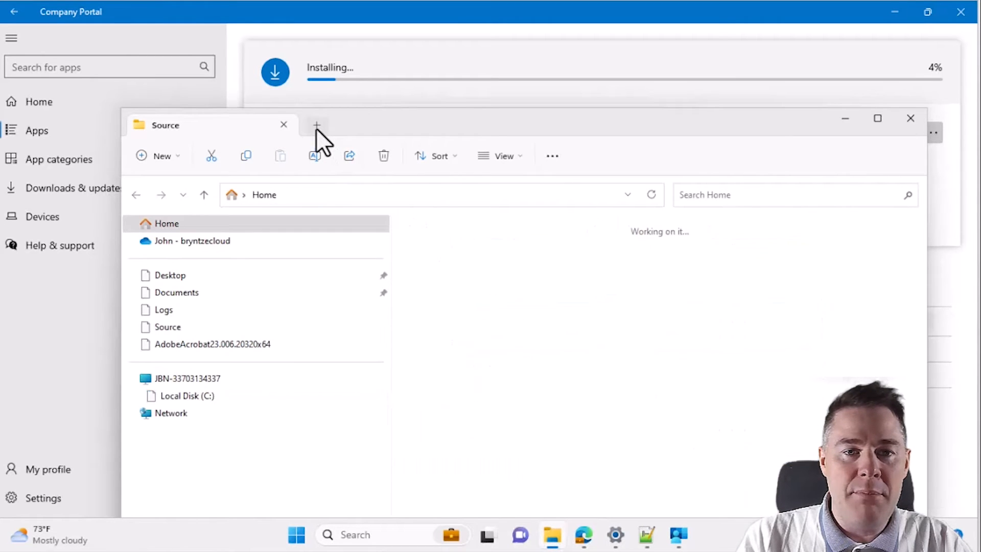
{"action": "left_click", "coordinate": [304, 197]}
{"action": "type", "text": "c"}
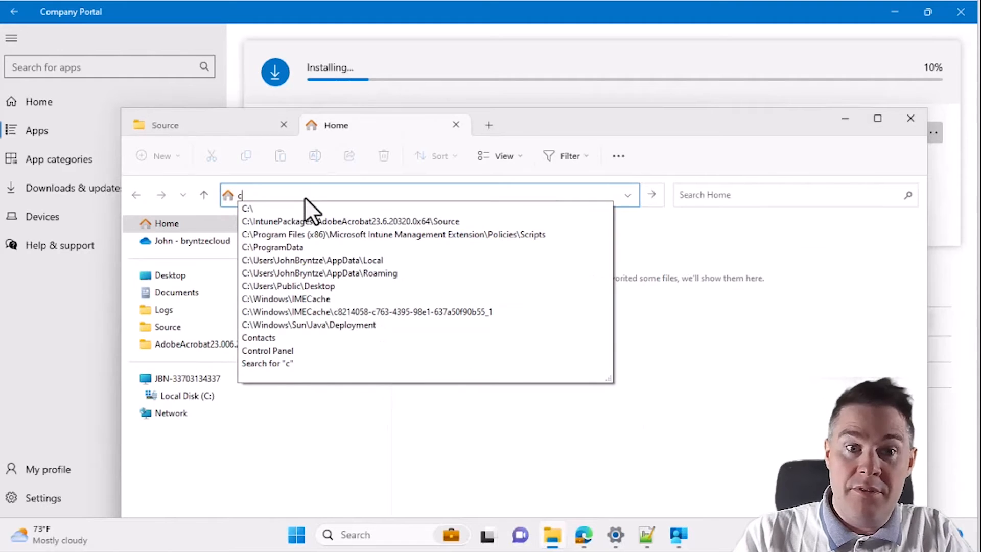
{"action": "type", "text": ":\\programdata"}
{"action": "key", "text": "Return"}
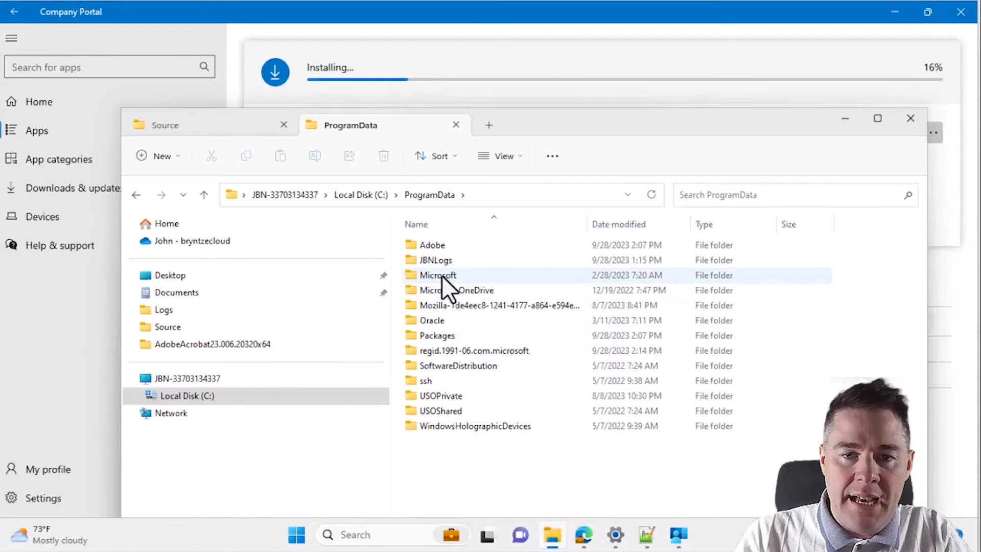
{"action": "double_click", "coordinate": [441, 275]}
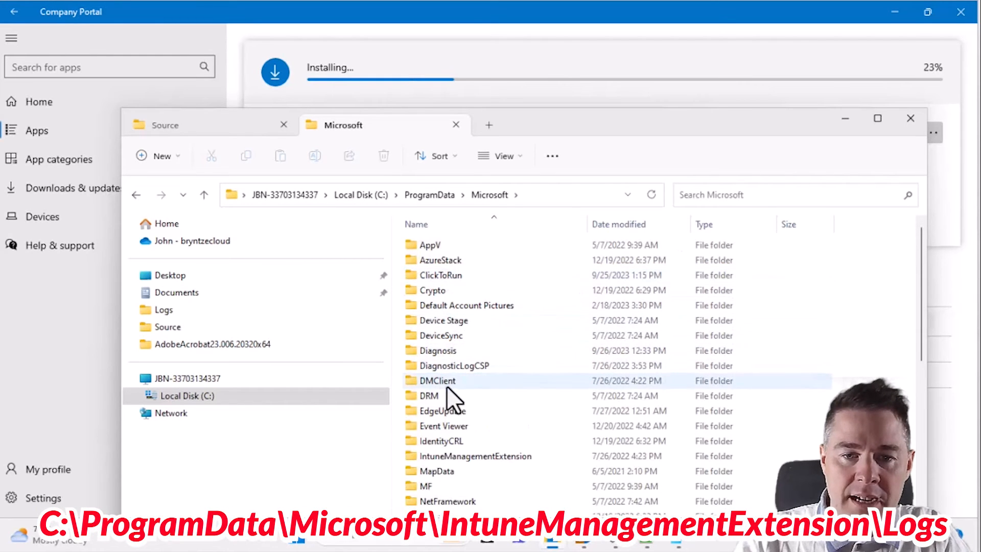
{"action": "double_click", "coordinate": [456, 457]}
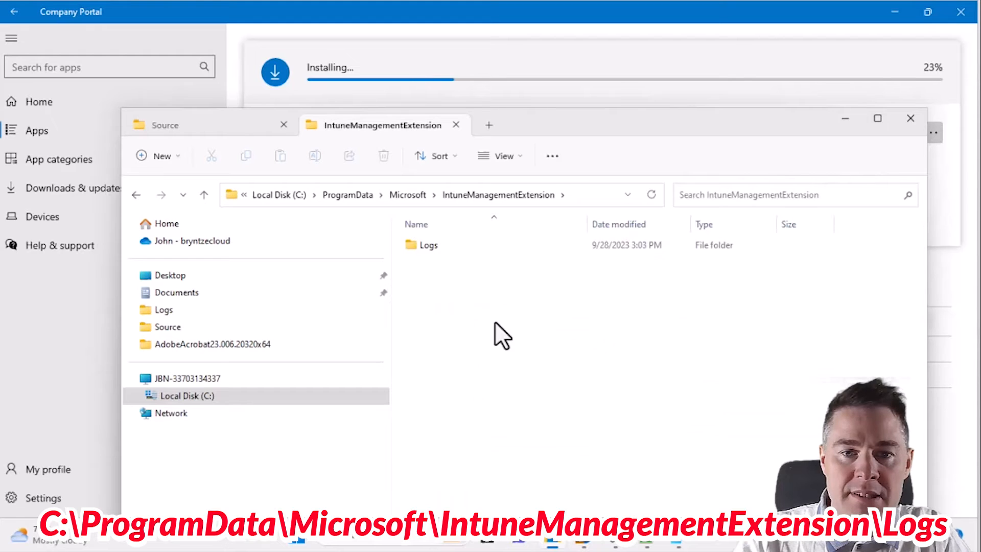
{"action": "double_click", "coordinate": [431, 248]}
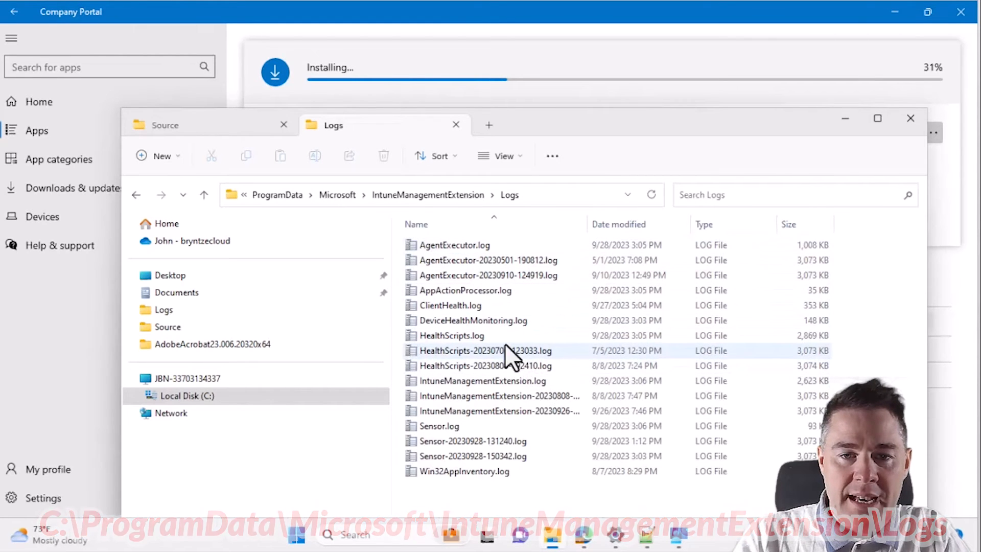
Open IntuneManagementExtension.log, place its window below the Company Portal install progress and examine the latest Adobe Acrobat download entries.
{"action": "double_click", "coordinate": [489, 382]}
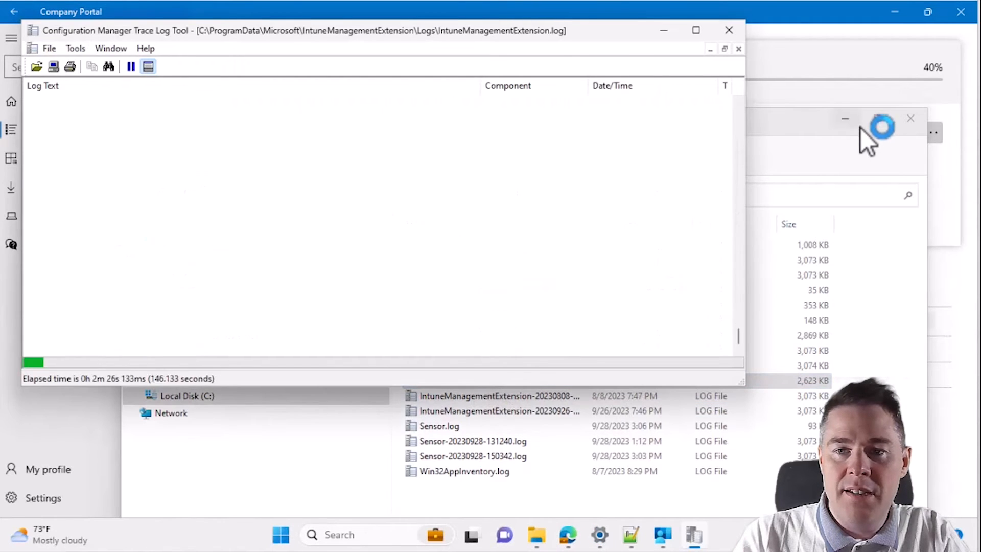
{"action": "left_click", "coordinate": [846, 119]}
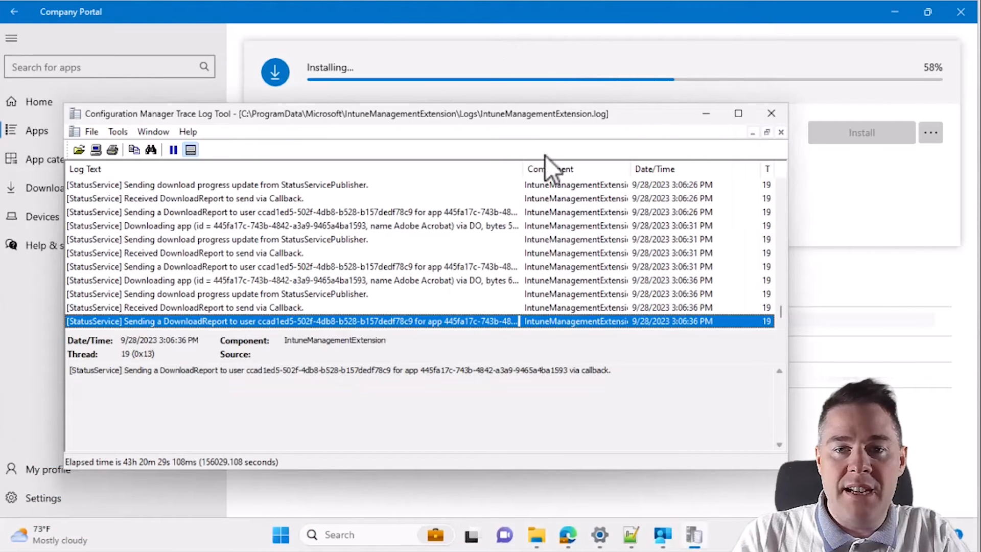
{"action": "left_click_drag", "start_coordinate": [489, 110], "coordinate": [567, 202]}
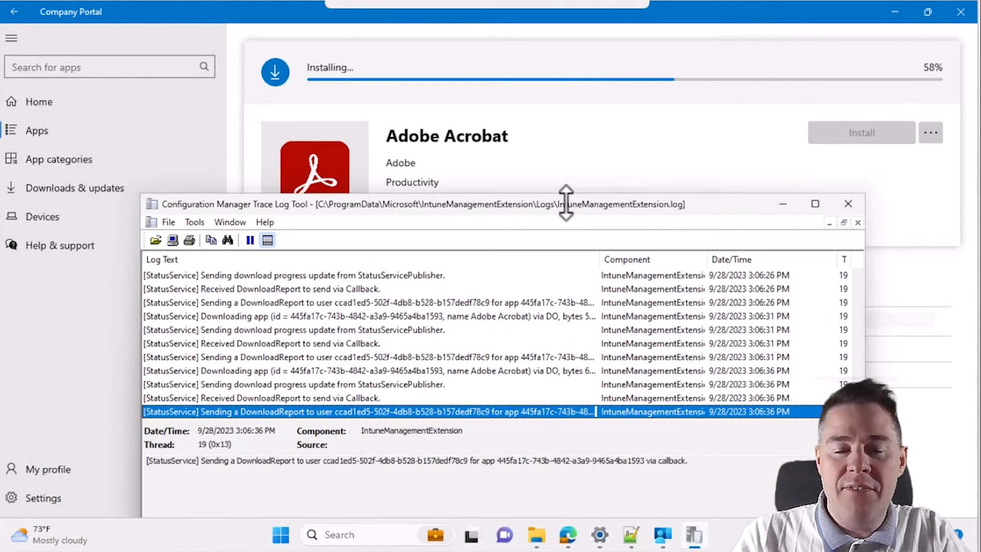
{"action": "left_click", "coordinate": [259, 398]}
{"action": "left_click", "coordinate": [266, 412]}
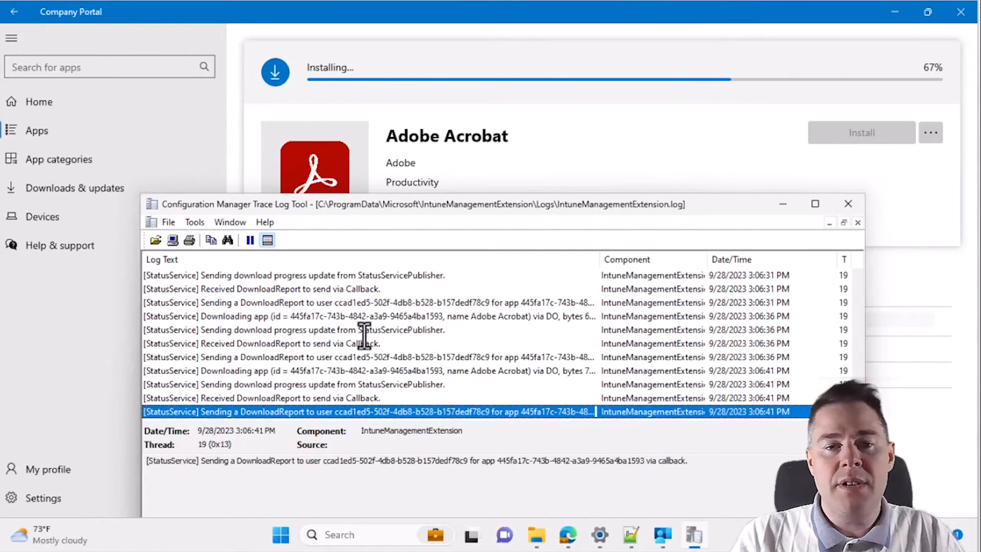
Move the log window clear of the Adobe Acrobat icon and examine the entries on content decryption, MDM certificates and validation.
{"action": "left_click_drag", "start_coordinate": [418, 207], "coordinate": [439, 224]}
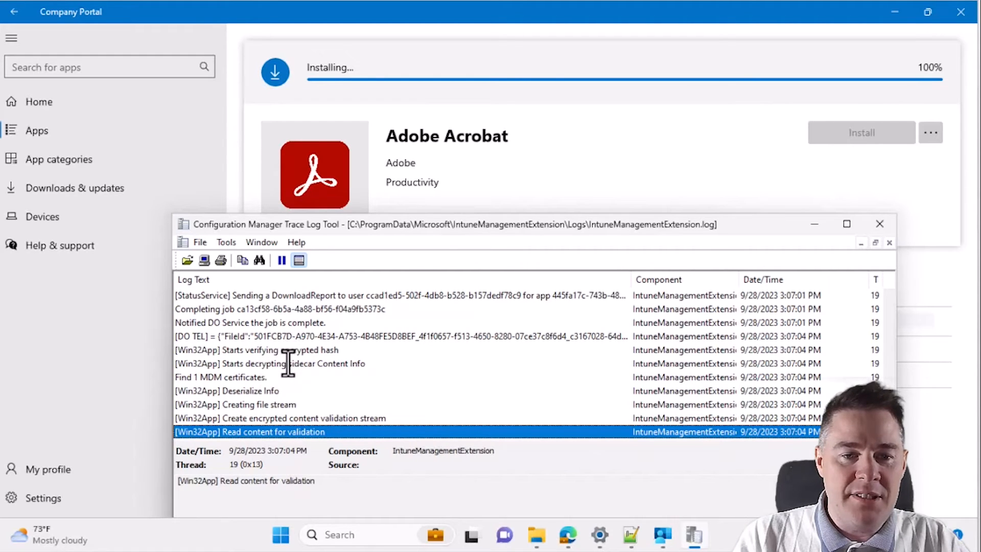
{"action": "left_click", "coordinate": [288, 363]}
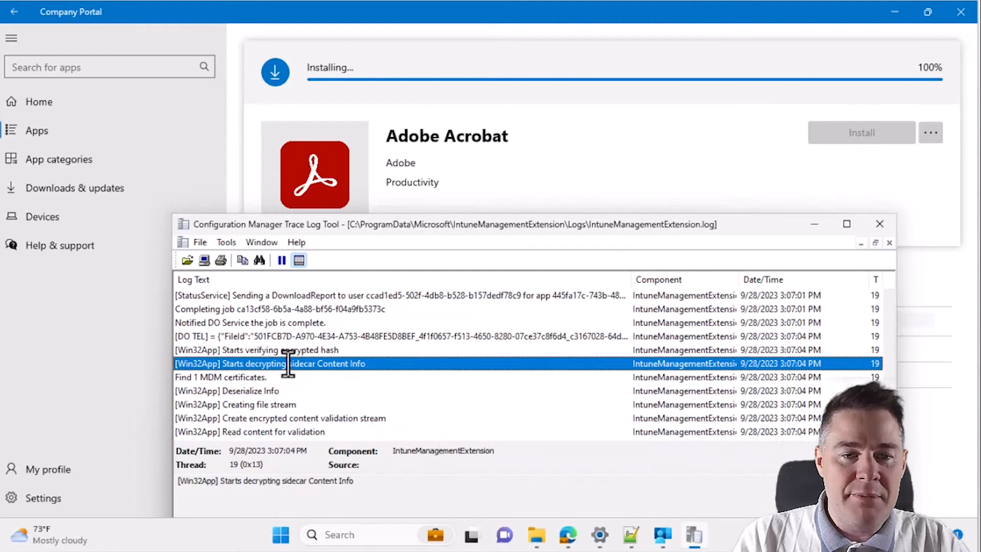
{"action": "left_click", "coordinate": [232, 380]}
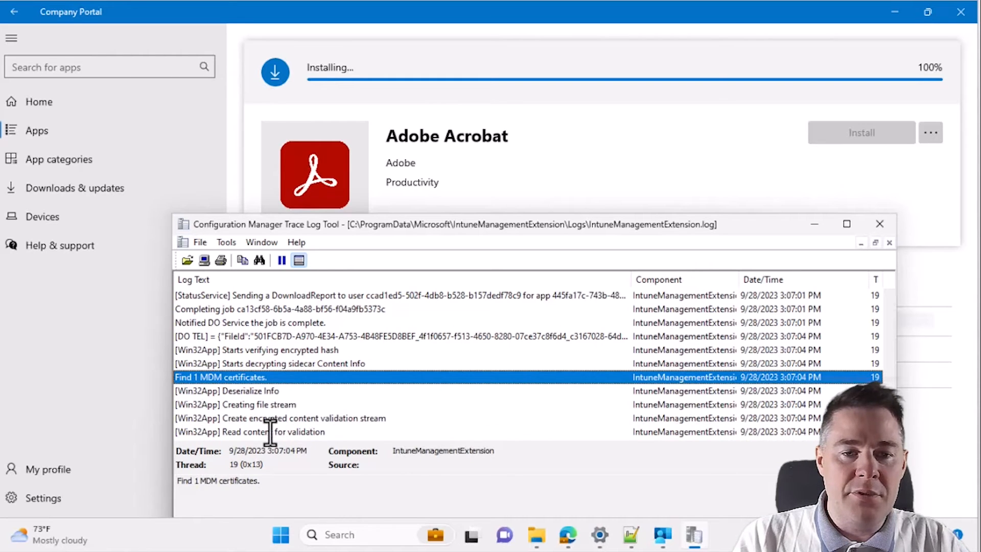
{"action": "left_click", "coordinate": [269, 432]}
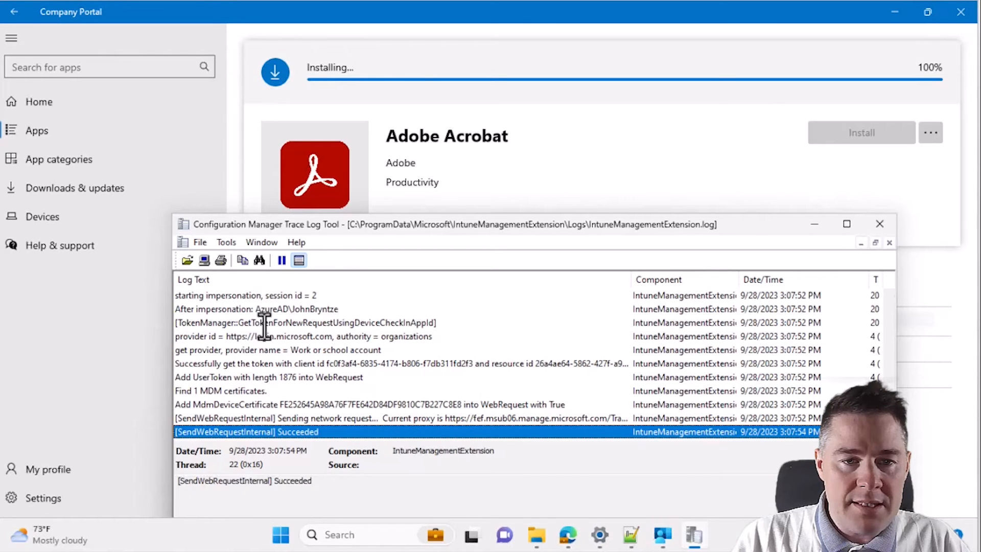
Examine the log entries on token retrieval and the MDM device certificate, and the newest entries on notification channel registration.
{"action": "left_click", "coordinate": [290, 310]}
{"action": "left_click", "coordinate": [282, 363]}
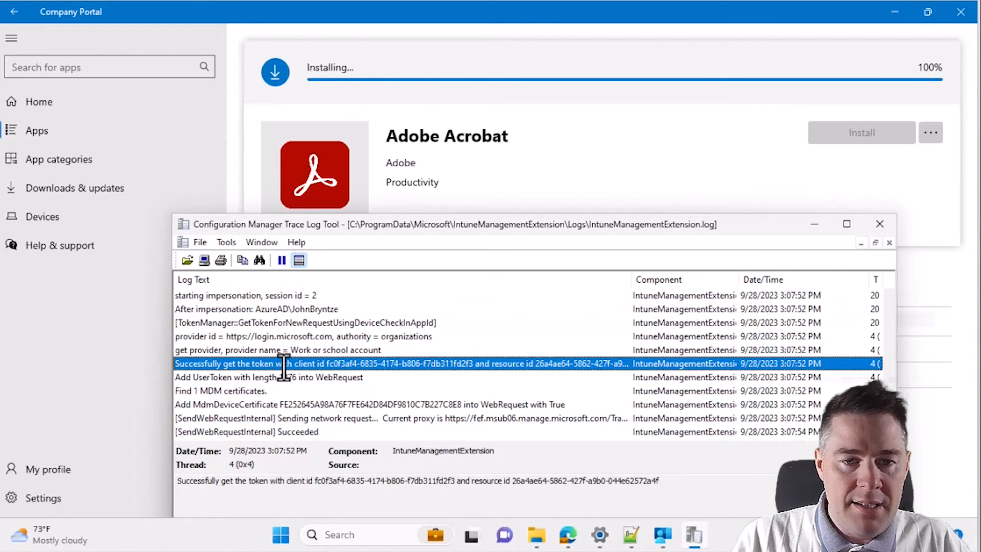
{"action": "left_click", "coordinate": [250, 405]}
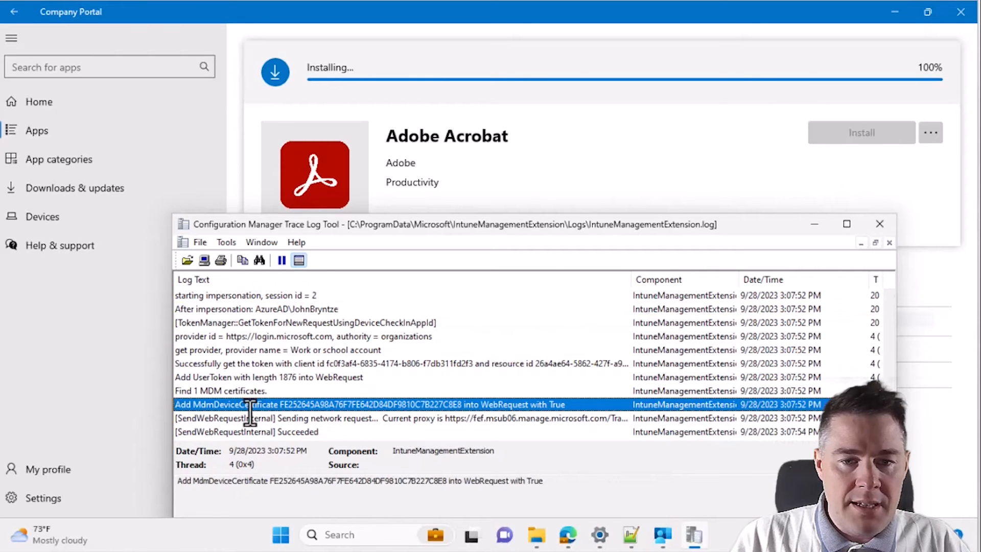
{"action": "key", "text": "End"}
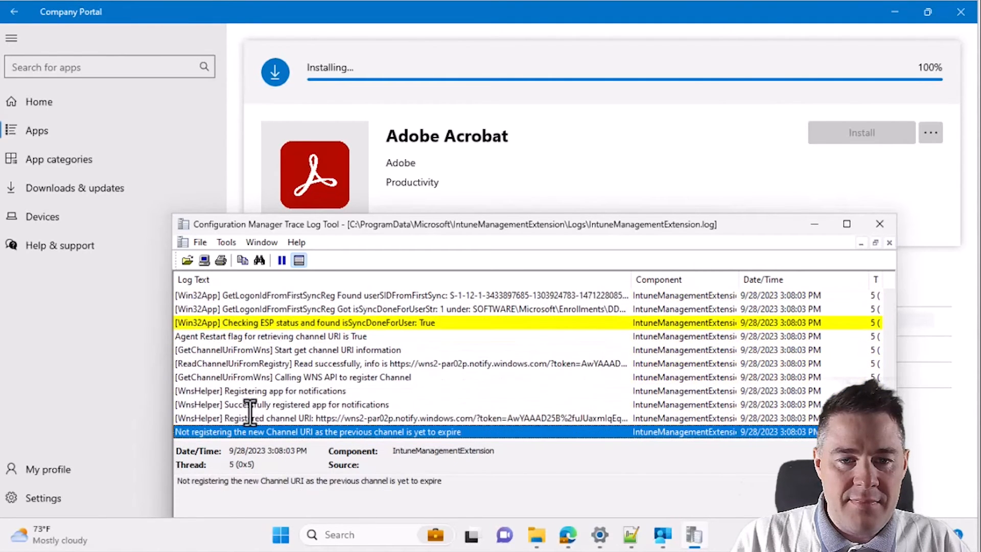
{"action": "left_click", "coordinate": [250, 414]}
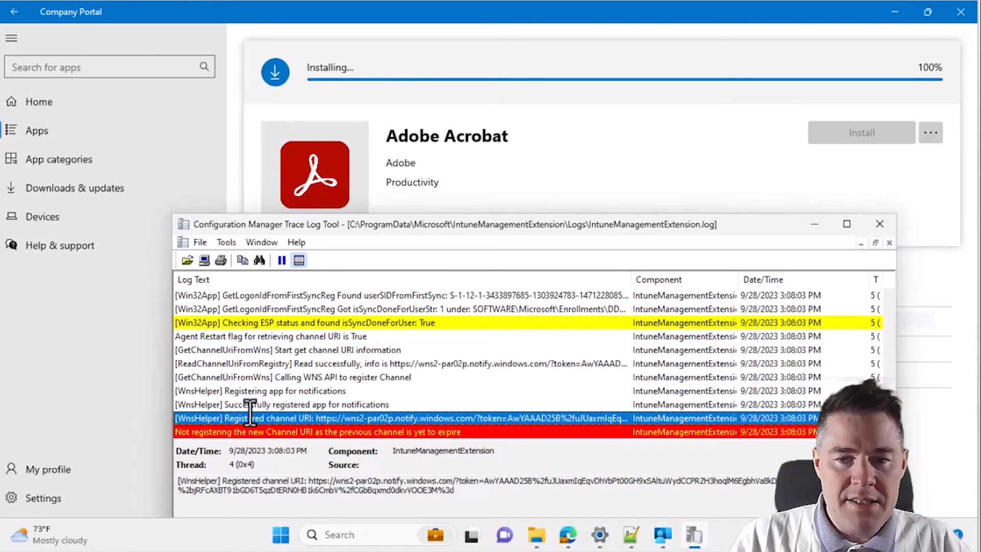
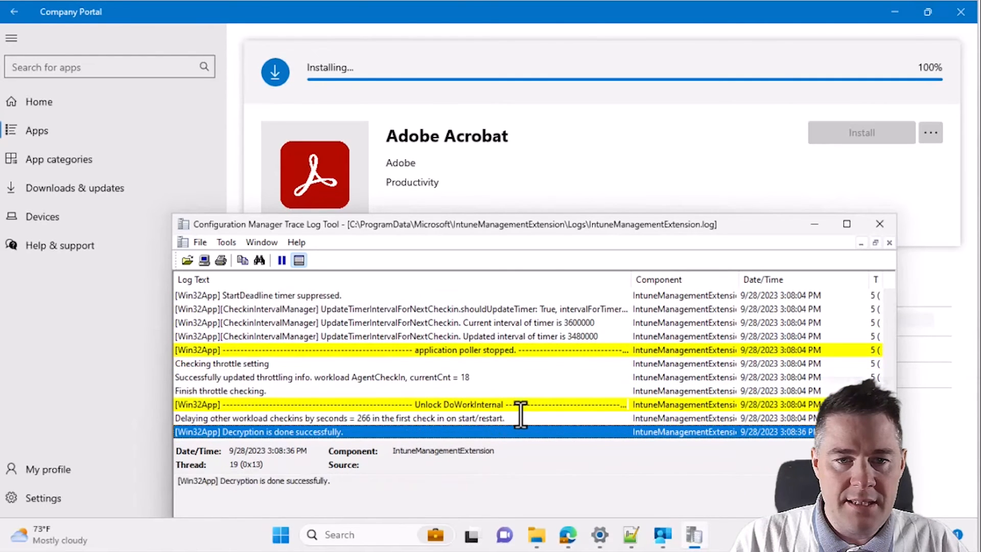
Follow the newest log entries on decryption and downloaded file size through to the Win32App unzipping entry.
{"action": "left_click", "coordinate": [522, 416]}
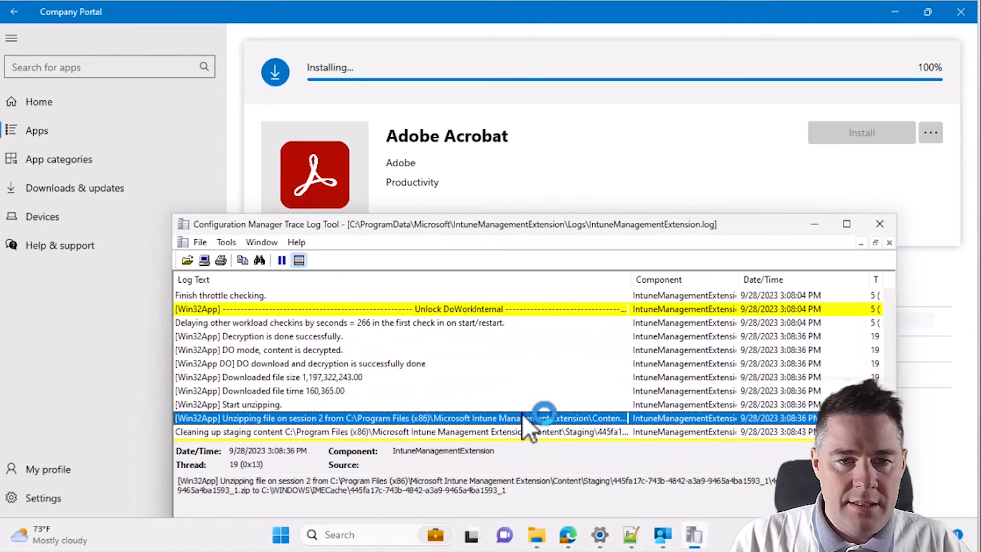
{"action": "left_click", "coordinate": [295, 377]}
{"action": "key", "text": "Down"}
{"action": "key", "text": "Down"}
{"action": "key", "text": "Down"}
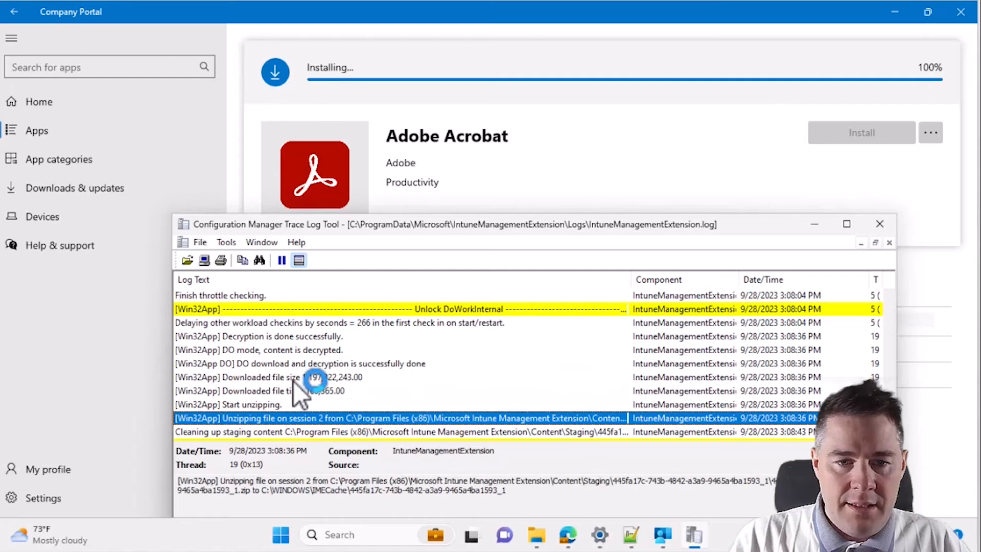
Copy the unzip destination from the log and open C:\WINDOWS\IMECache\445fa17c-743b-4842-a3a9-9465a4ba1593_1 in a new File Explorer tab, granting folder access.
{"action": "left_click_drag", "start_coordinate": [508, 493], "coordinate": [253, 498]}
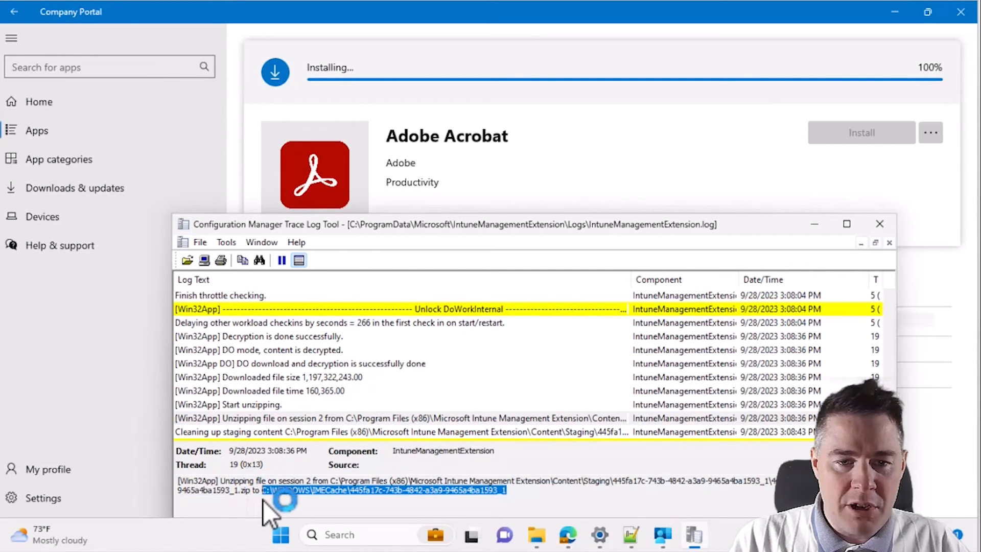
{"action": "left_click", "coordinate": [536, 534]}
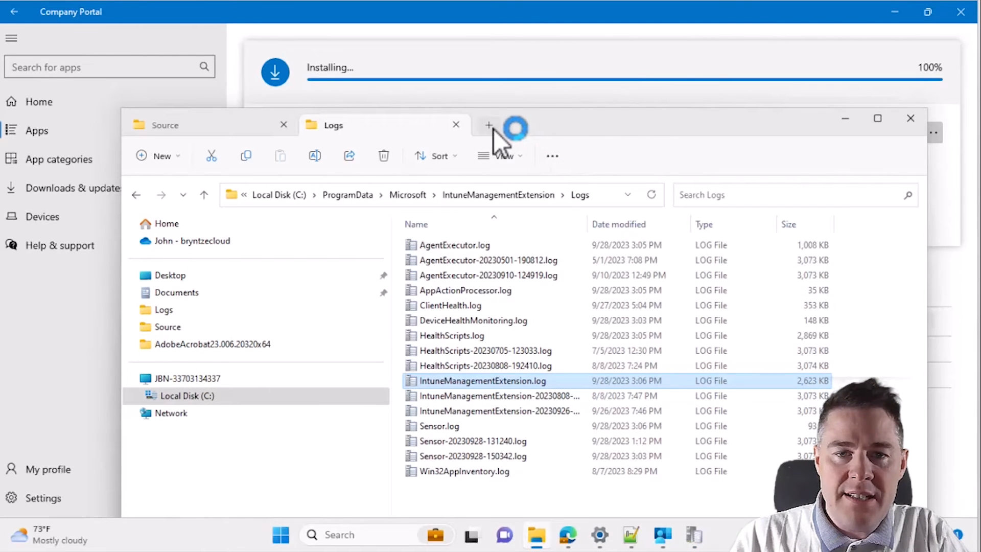
{"action": "left_click", "coordinate": [493, 130]}
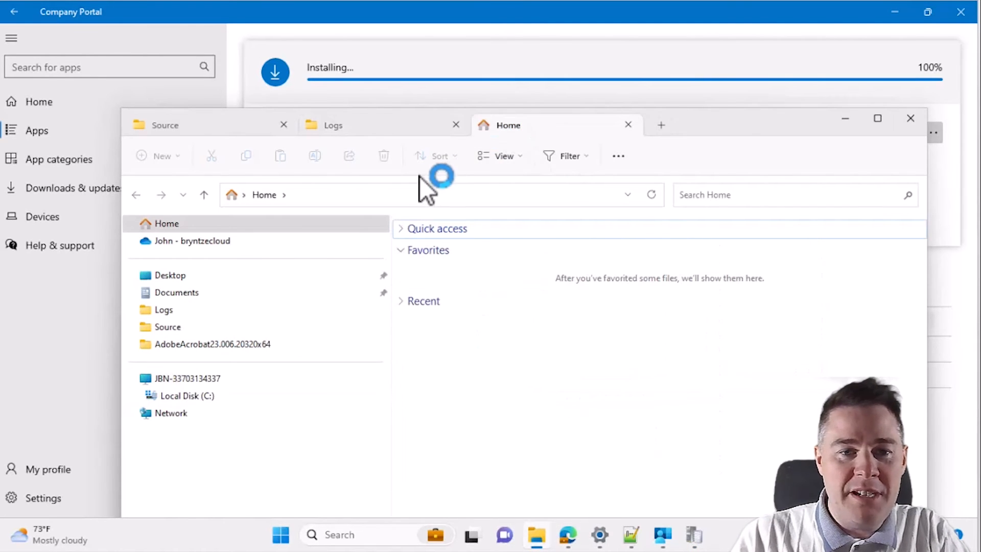
{"action": "left_click", "coordinate": [337, 192]}
{"action": "type", "text": "C:\\Windows\\IMECache\\445fa17c-743b-4842-a3a9-9465a4ba1593_1"}
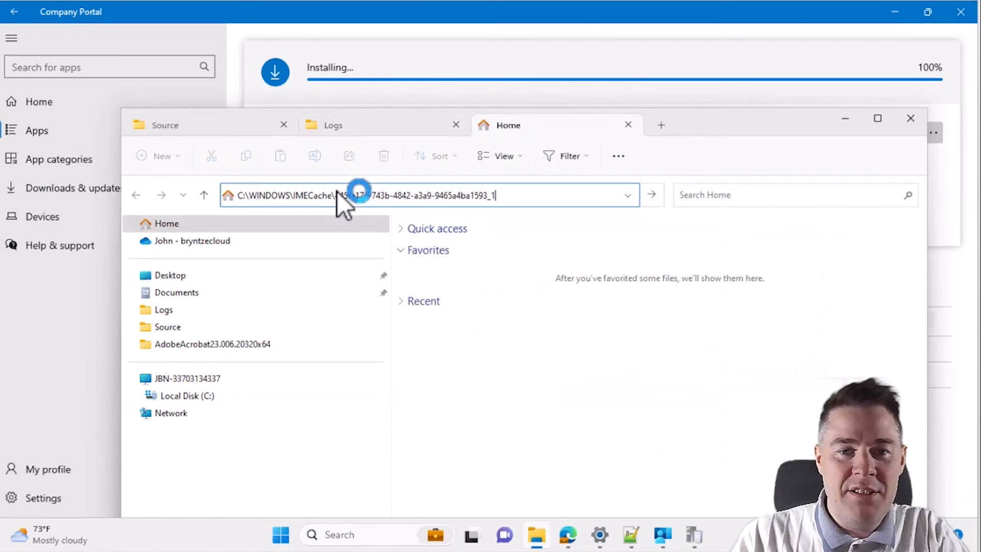
{"action": "key", "text": "Return"}
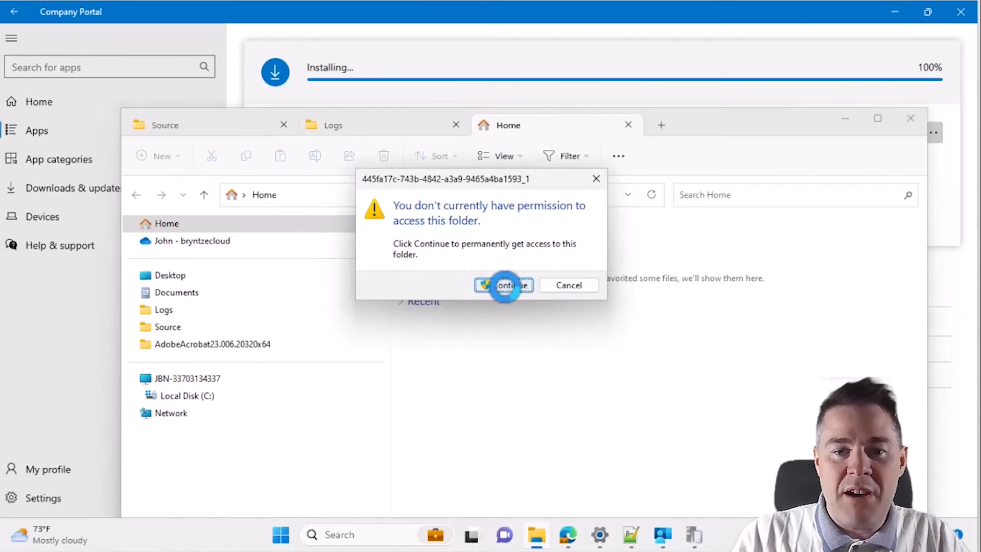
{"action": "left_click", "coordinate": [503, 285]}
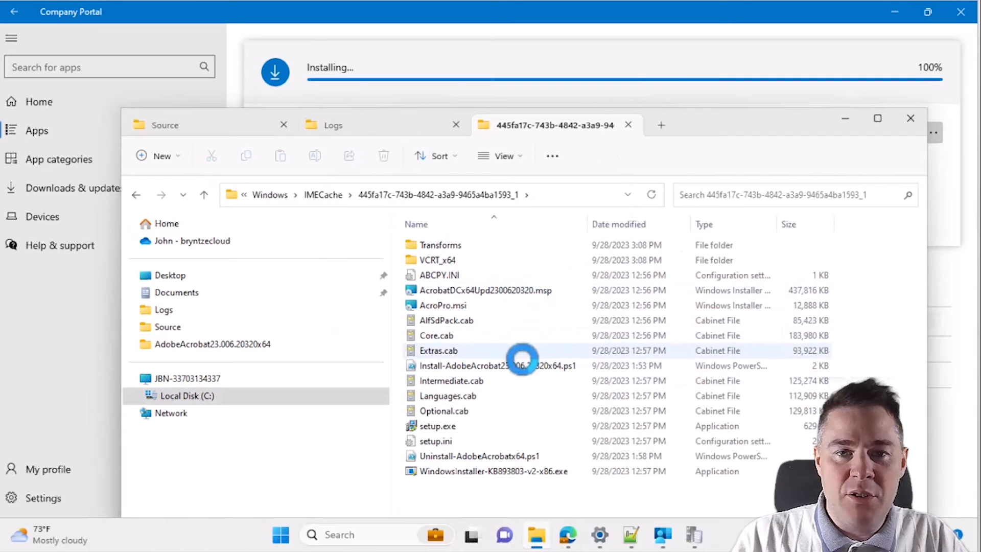
Look through the parent IMECache folder and its HealthScripts subfolder, and minimize File Explorer to return to the log.
{"action": "left_click", "coordinate": [323, 195]}
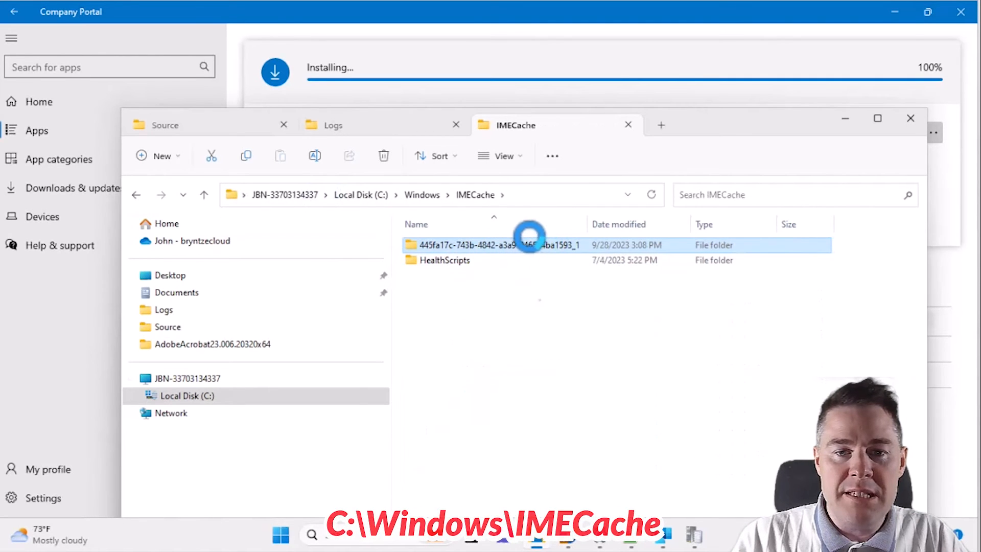
{"action": "double_click", "coordinate": [440, 260]}
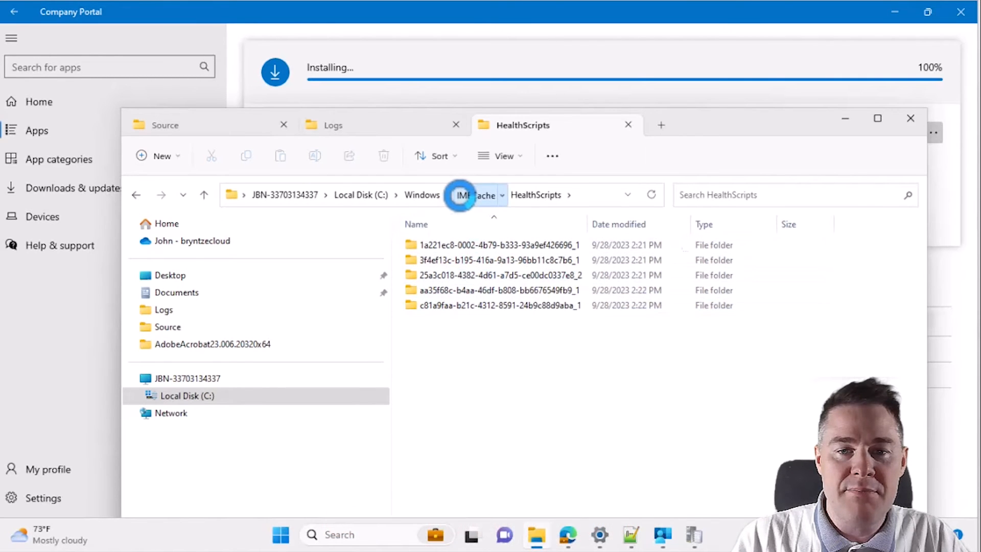
{"action": "left_click", "coordinate": [457, 195]}
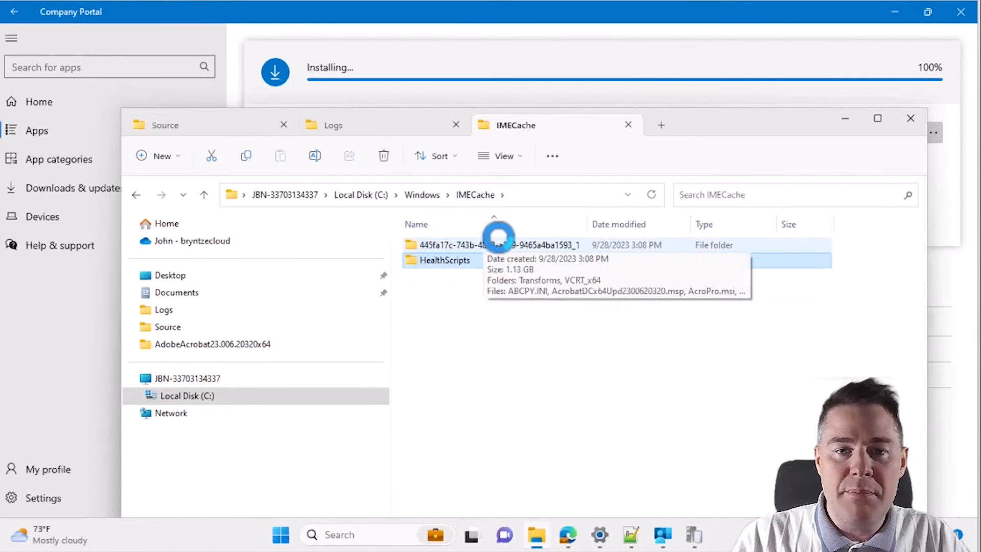
{"action": "left_click", "coordinate": [845, 118]}
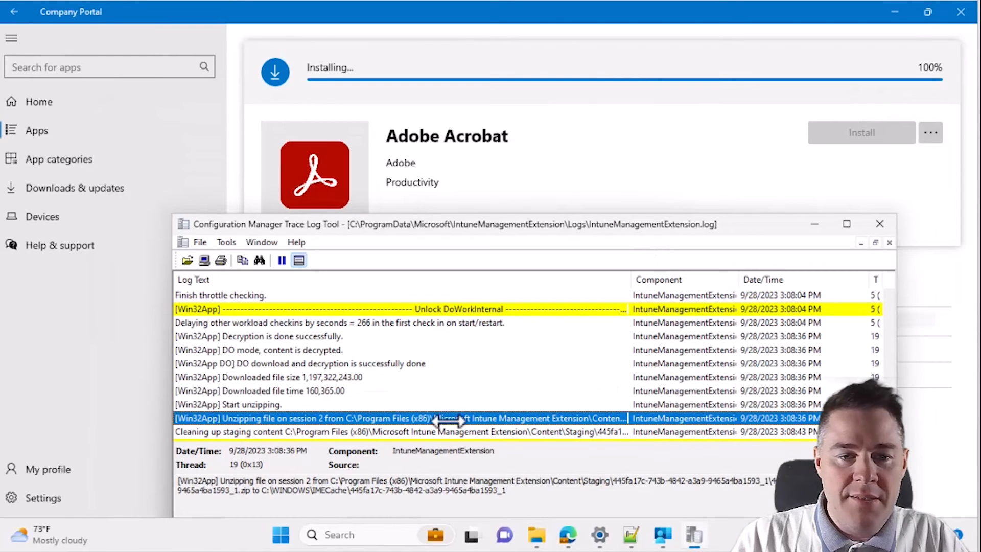
Examine the staging content cleanup entry, highlight its app ID folder and compare it with the unzipping entry.
{"action": "left_click", "coordinate": [422, 432]}
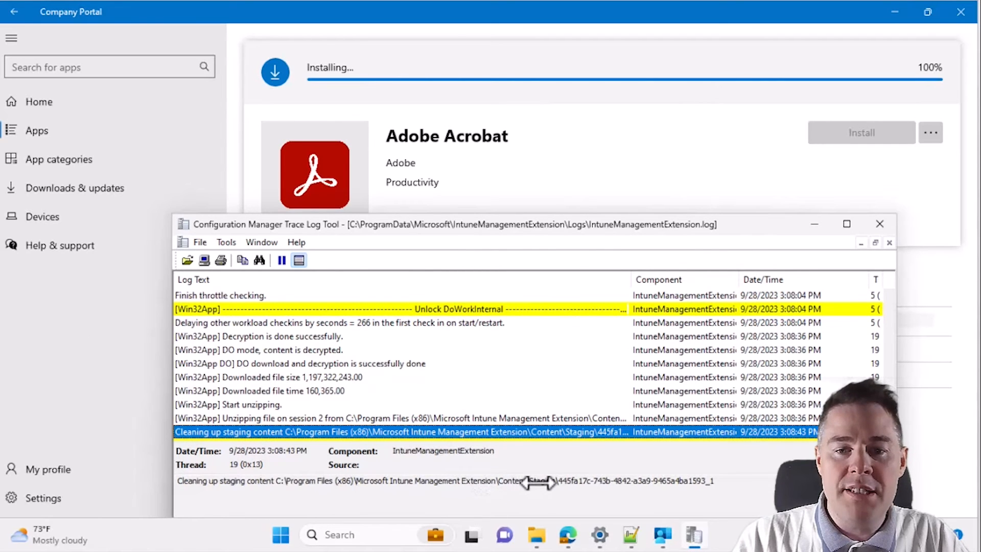
{"action": "left_click_drag", "start_coordinate": [557, 481], "coordinate": [670, 480]}
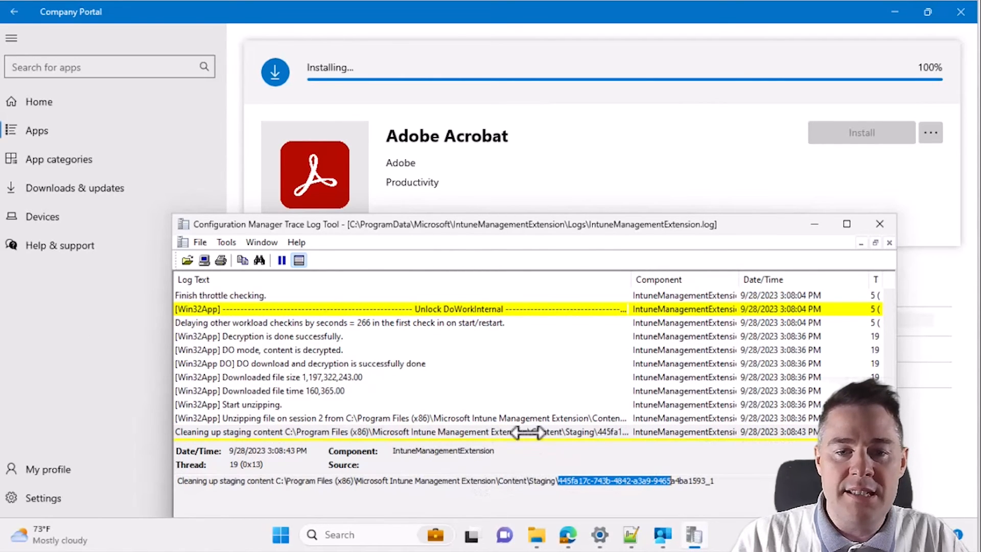
{"action": "left_click", "coordinate": [450, 421]}
Find the detection manager entries and examine the check for Acrobat.exe under C:\Program Files\Adobe\Acrobat DC\Acrobat.
{"action": "scroll", "coordinate": [493, 414], "scroll_direction": "down", "scroll_amount": 2}
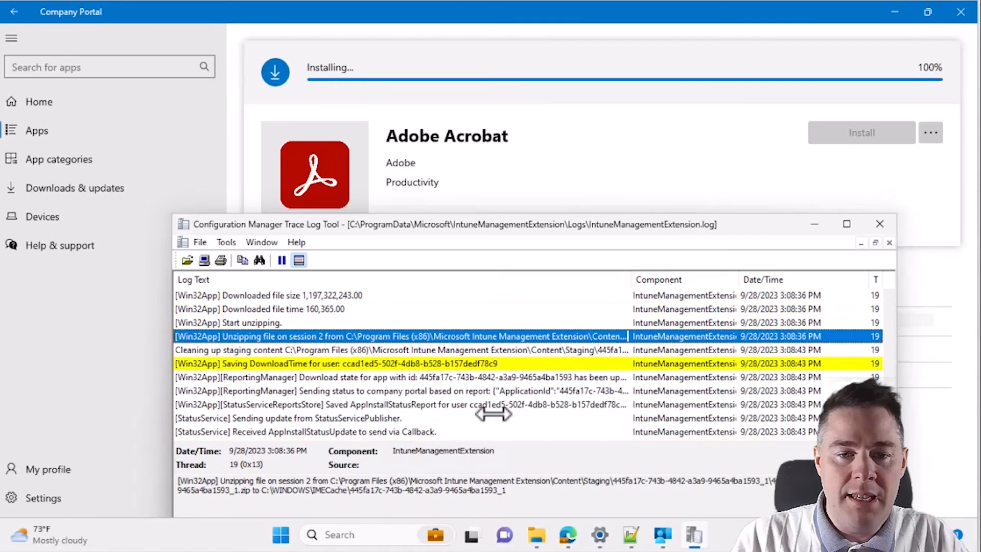
{"action": "scroll", "coordinate": [387, 410], "scroll_direction": "down", "scroll_amount": 4}
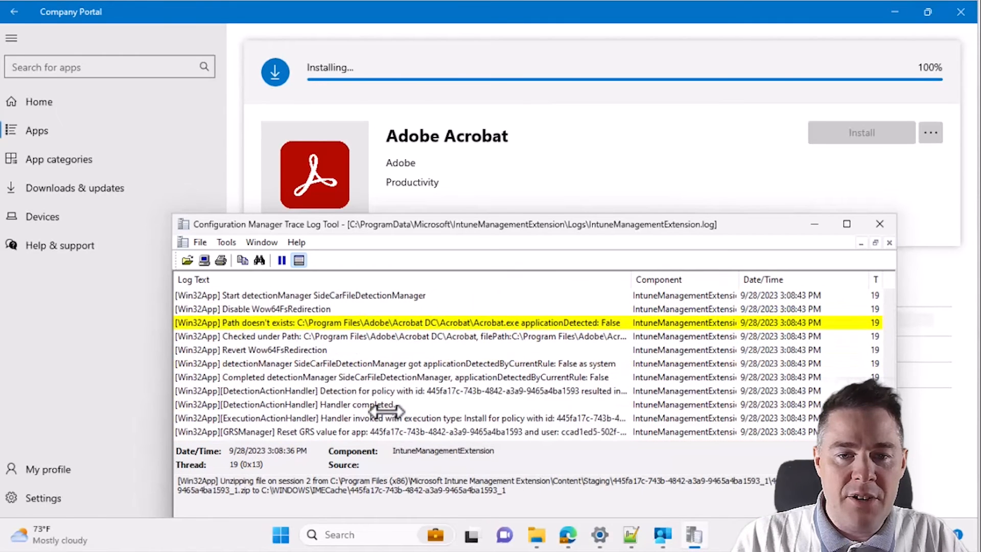
{"action": "left_click", "coordinate": [373, 338]}
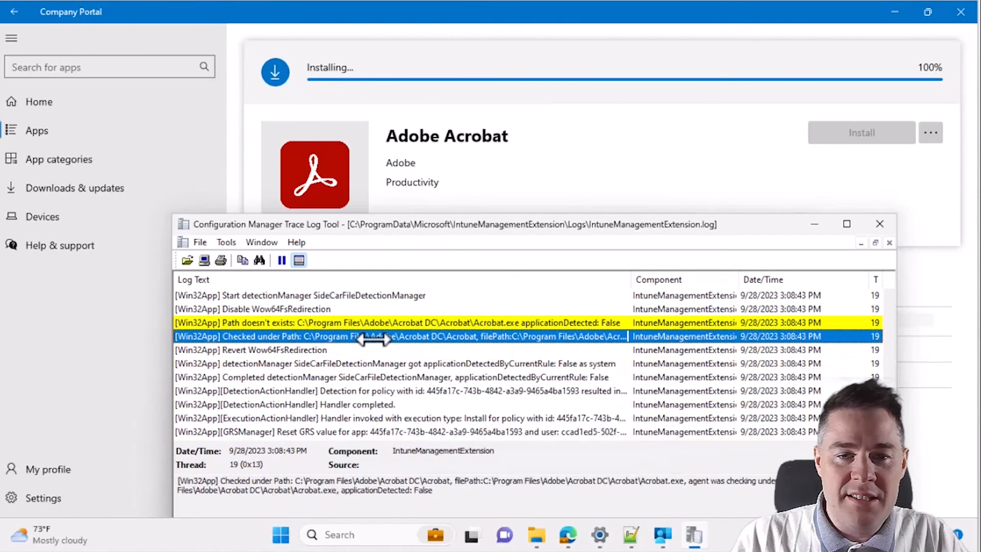
{"action": "left_click", "coordinate": [368, 325]}
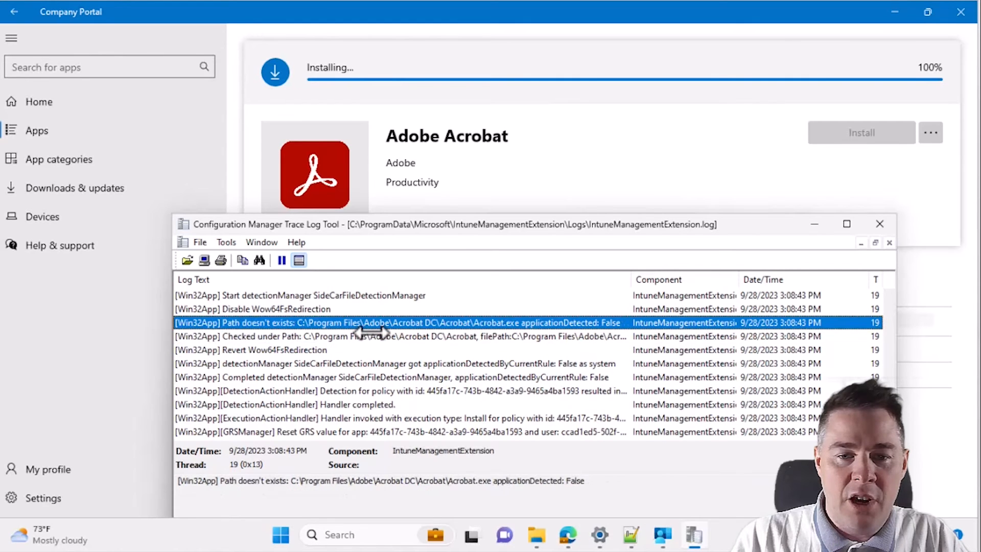
{"action": "left_click", "coordinate": [371, 333]}
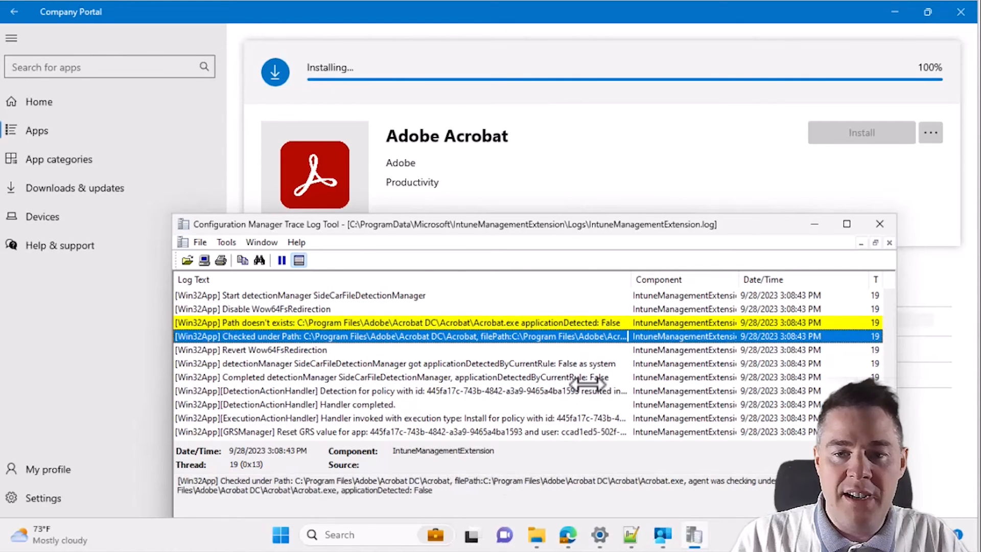
Examine the execution entries for the IMECache content path, uninstall command line and PowerShell install command for Install-AdobeAcrobat23.006.20320x64.ps1.
{"action": "scroll", "coordinate": [565, 381], "scroll_direction": "down", "scroll_amount": 3}
{"action": "scroll", "coordinate": [566, 381], "scroll_direction": "down", "scroll_amount": 2}
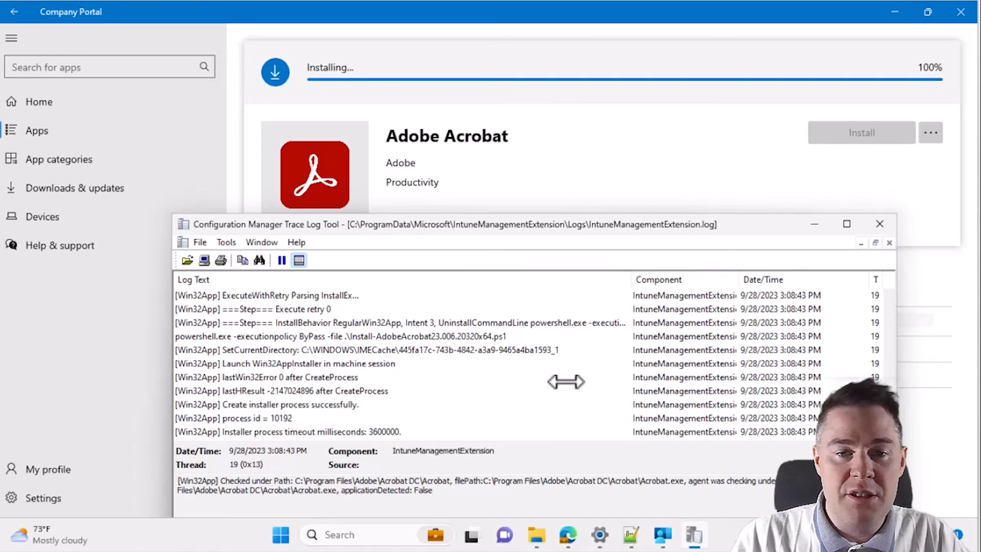
{"action": "scroll", "coordinate": [566, 382], "scroll_direction": "up", "scroll_amount": 1}
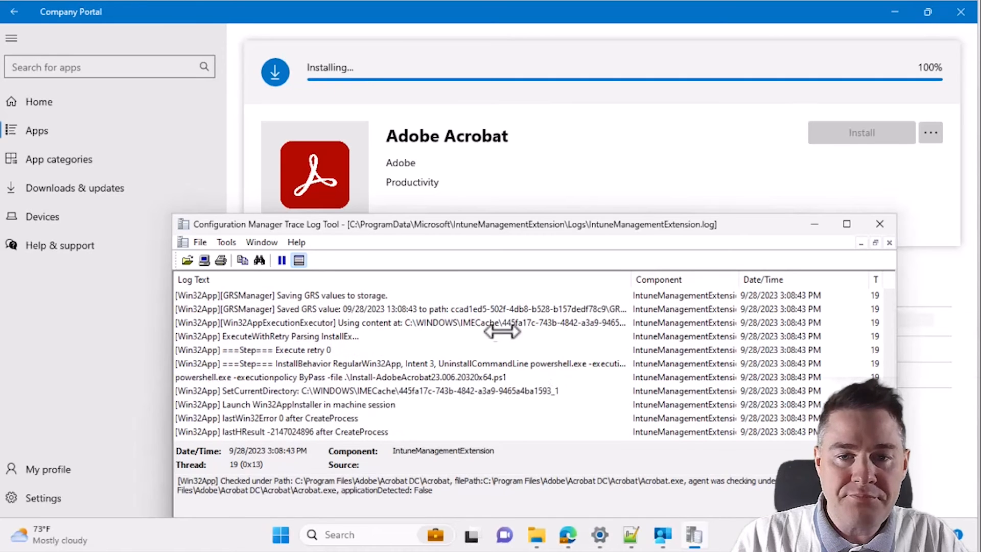
{"action": "left_click", "coordinate": [465, 322]}
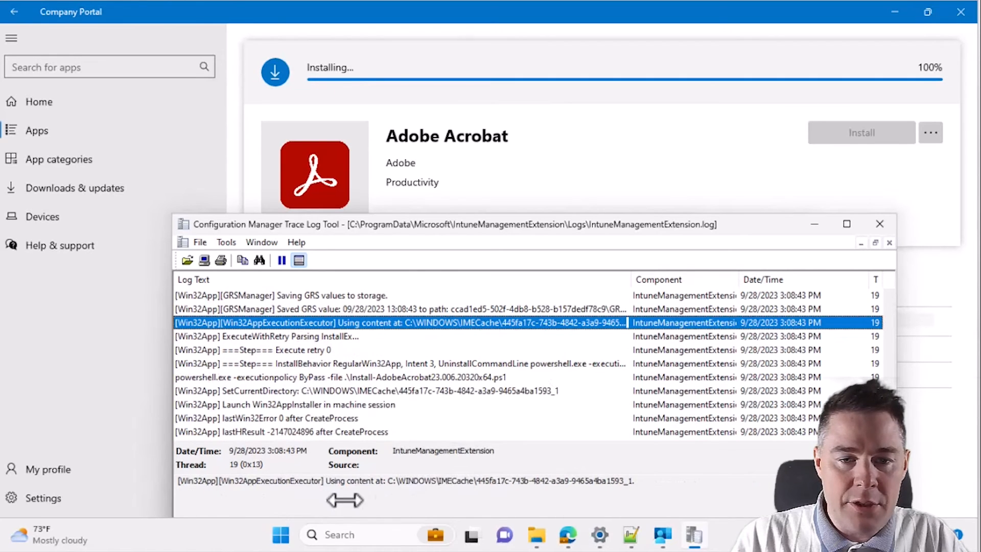
{"action": "left_click_drag", "start_coordinate": [387, 480], "coordinate": [529, 480]}
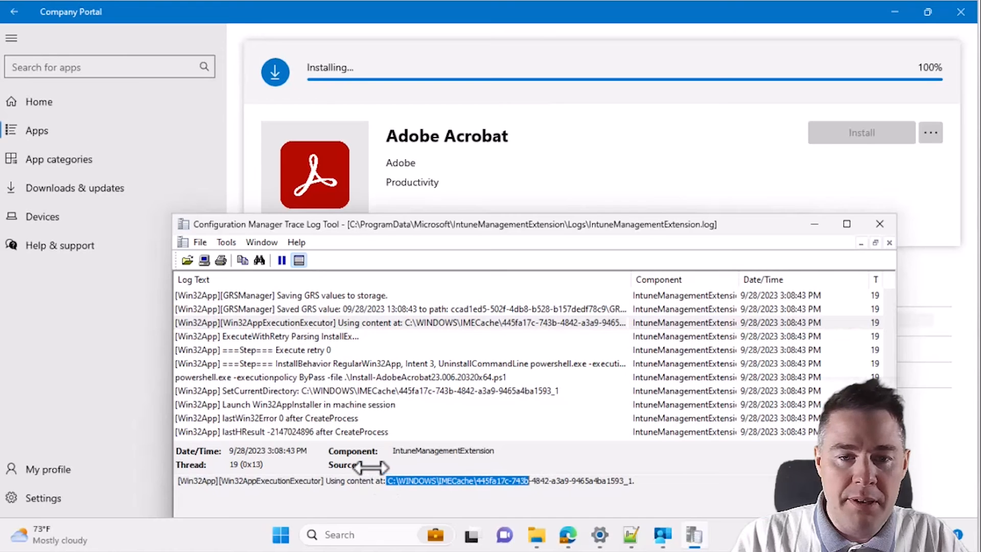
{"action": "left_click", "coordinate": [384, 363]}
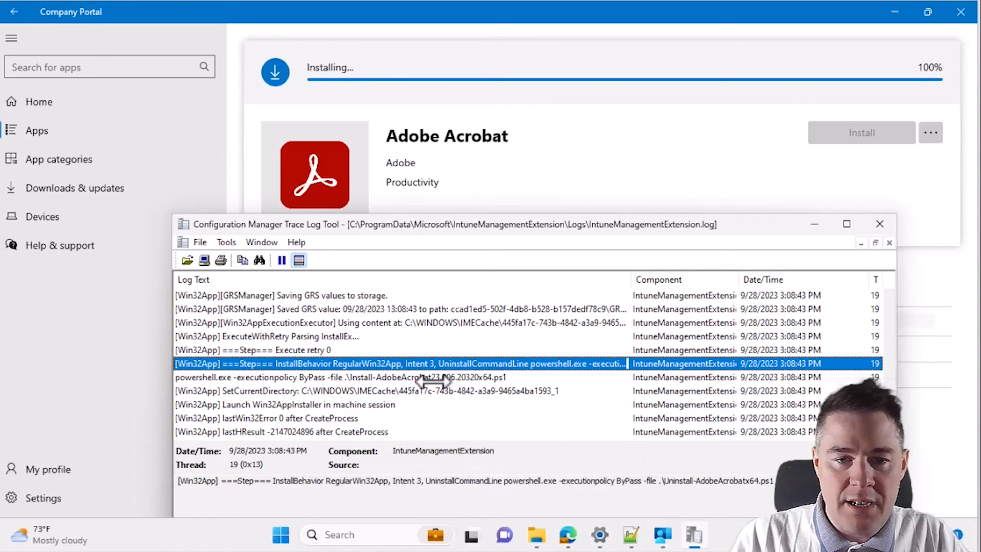
{"action": "left_click", "coordinate": [347, 379]}
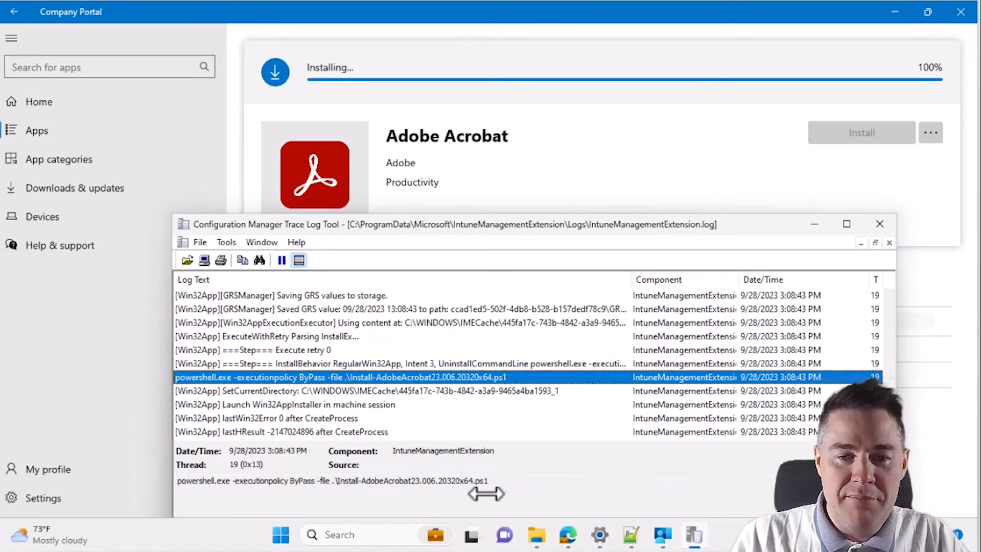
{"action": "left_click_drag", "start_coordinate": [488, 485], "coordinate": [166, 488]}
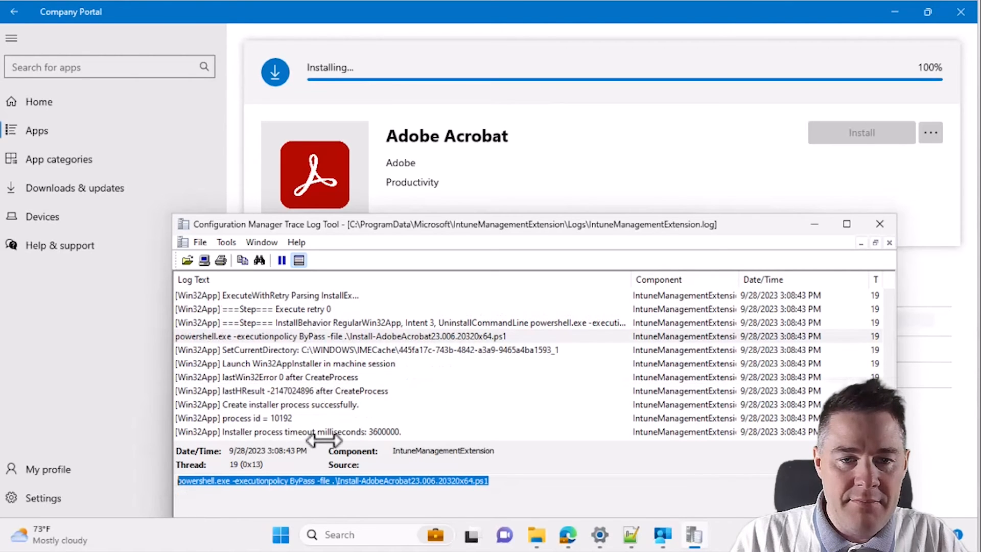
Examine the installer process timeout entry and highlight its milliseconds value in the log details.
{"action": "left_click", "coordinate": [300, 433]}
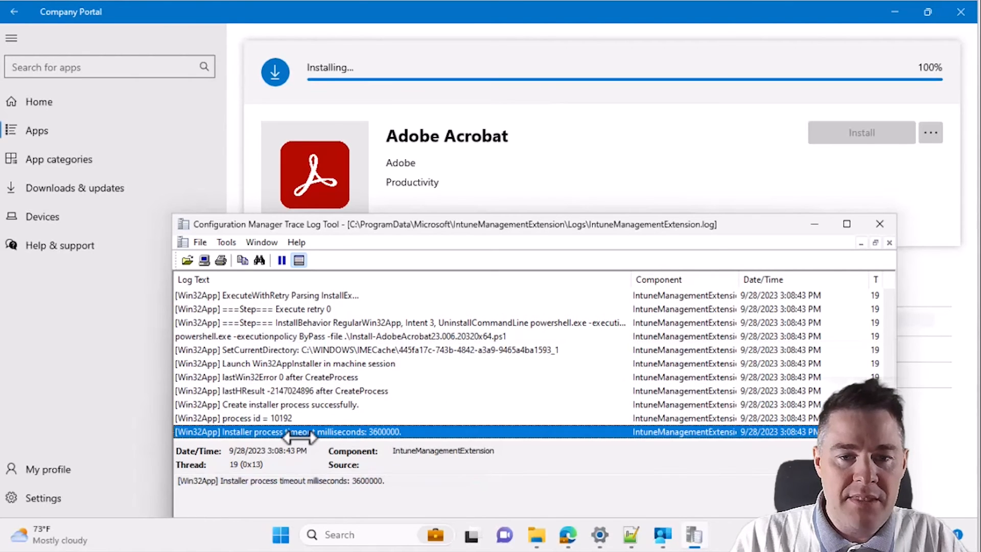
{"action": "left_click", "coordinate": [383, 480]}
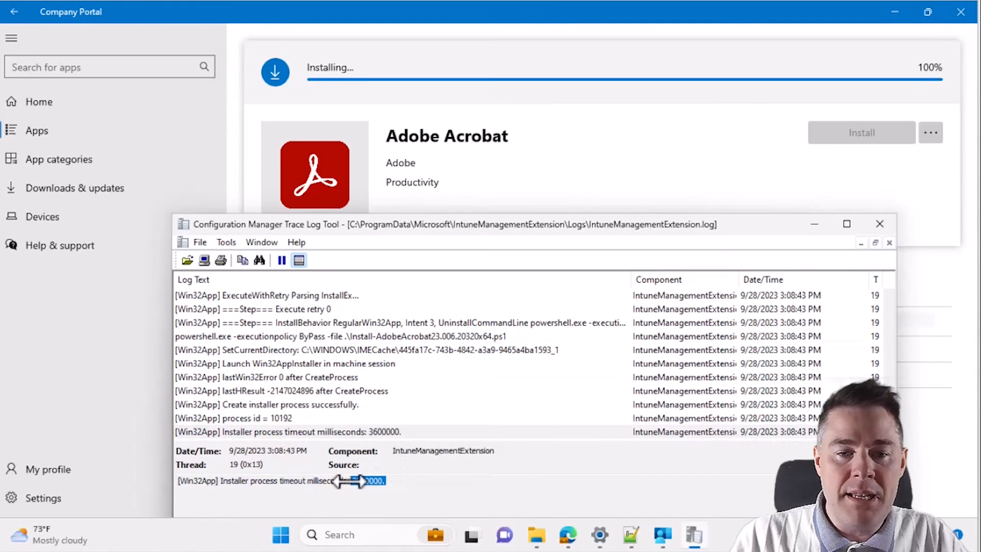
{"action": "left_click", "coordinate": [403, 431]}
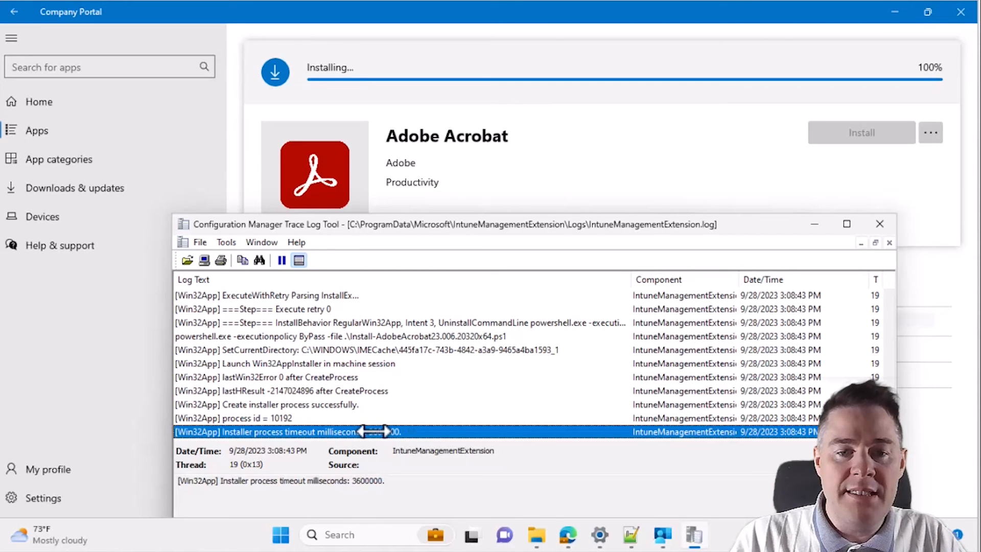
{"action": "left_click_drag", "start_coordinate": [389, 481], "coordinate": [361, 483]}
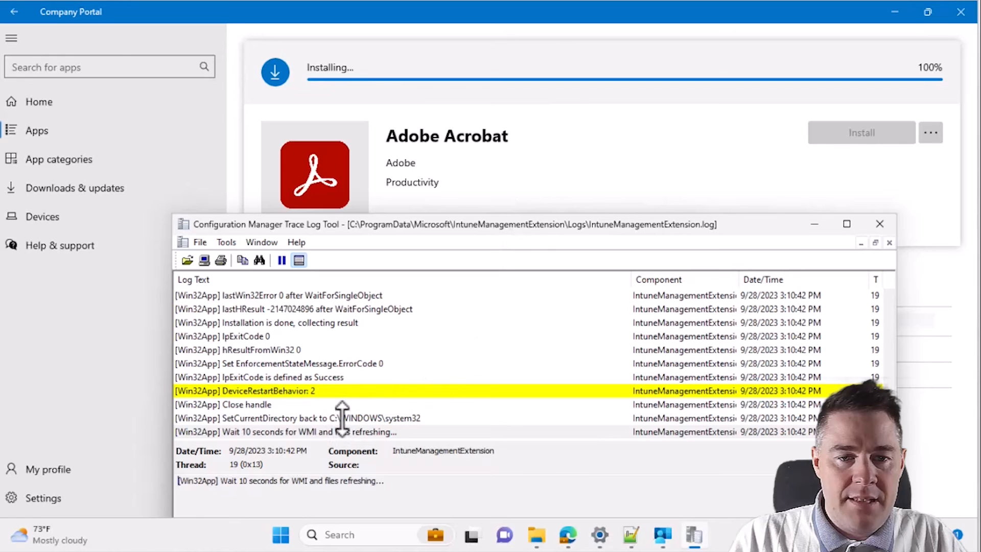
Examine the lpExitCode entry and the surrounding log entries recorded after the installation finished.
{"action": "left_click", "coordinate": [251, 336]}
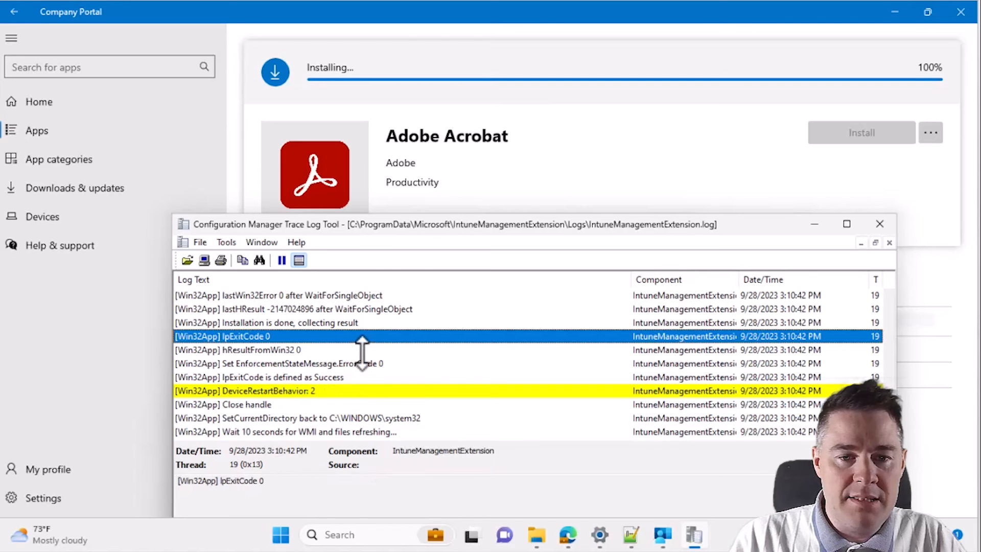
{"action": "scroll", "coordinate": [362, 352], "scroll_direction": "up", "scroll_amount": 10}
{"action": "scroll", "coordinate": [362, 352], "scroll_direction": "down", "scroll_amount": 1}
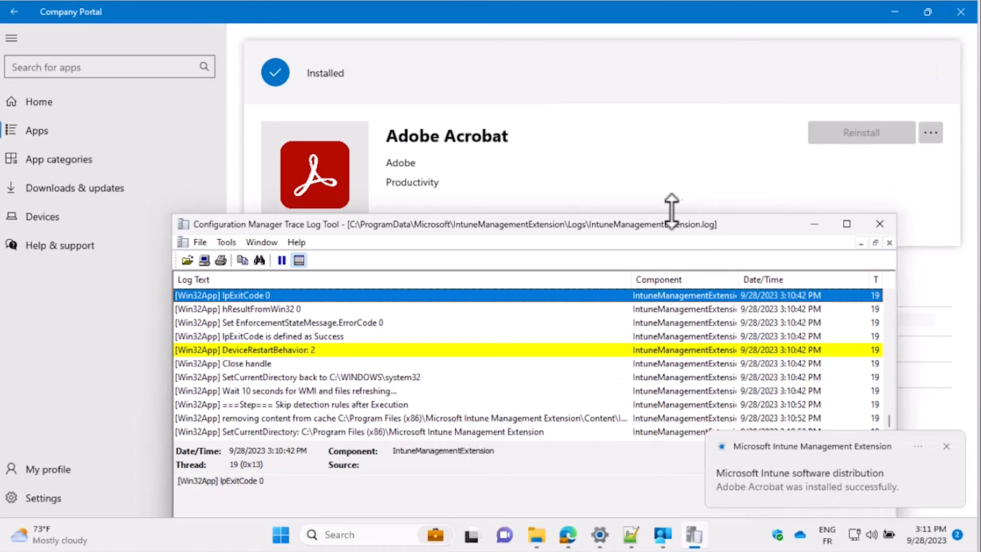
Return to Company Portal to check the Adobe Acrobat install status, and launch the installed Adobe Acrobat.
{"action": "left_click", "coordinate": [700, 174]}
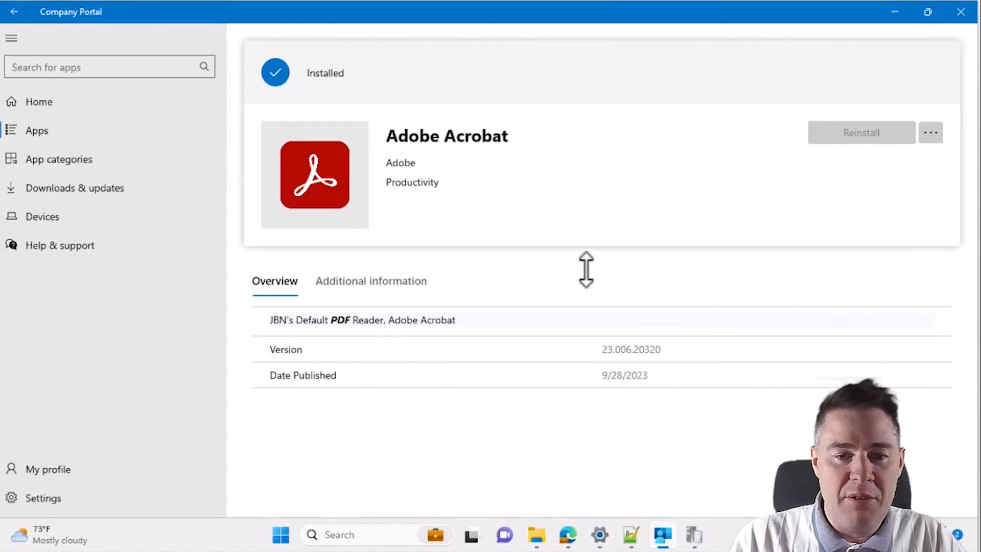
{"action": "left_click", "coordinate": [280, 534]}
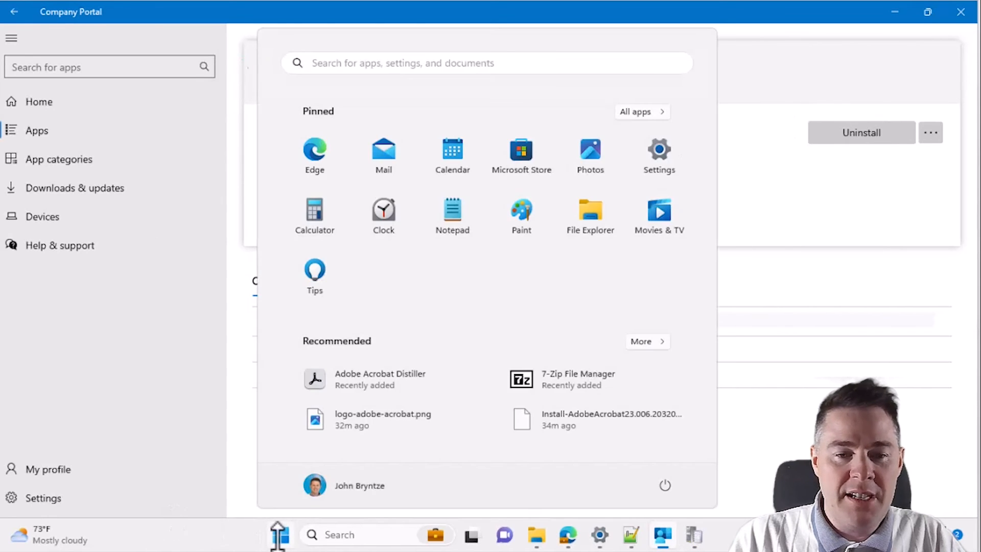
{"action": "type", "text": "a"}
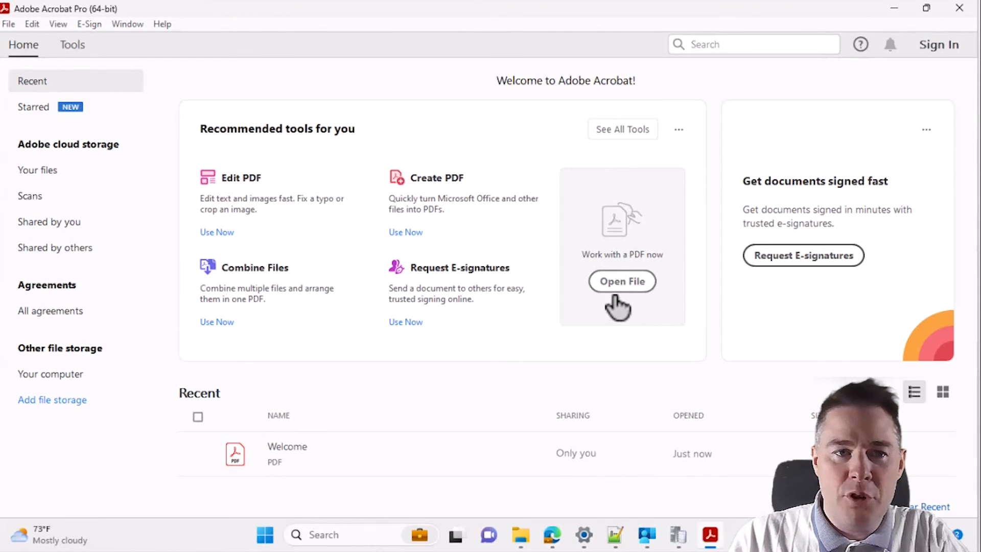
Open Acrobat's sign-in window to view it, dismiss it without signing in, and close Acrobat.
{"action": "left_click", "coordinate": [940, 48]}
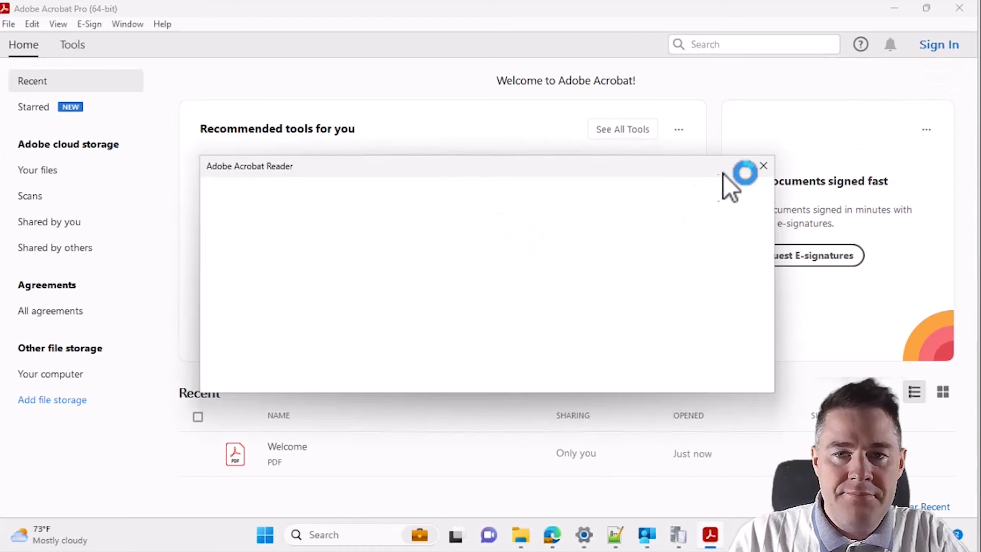
{"action": "double_click", "coordinate": [730, 171]}
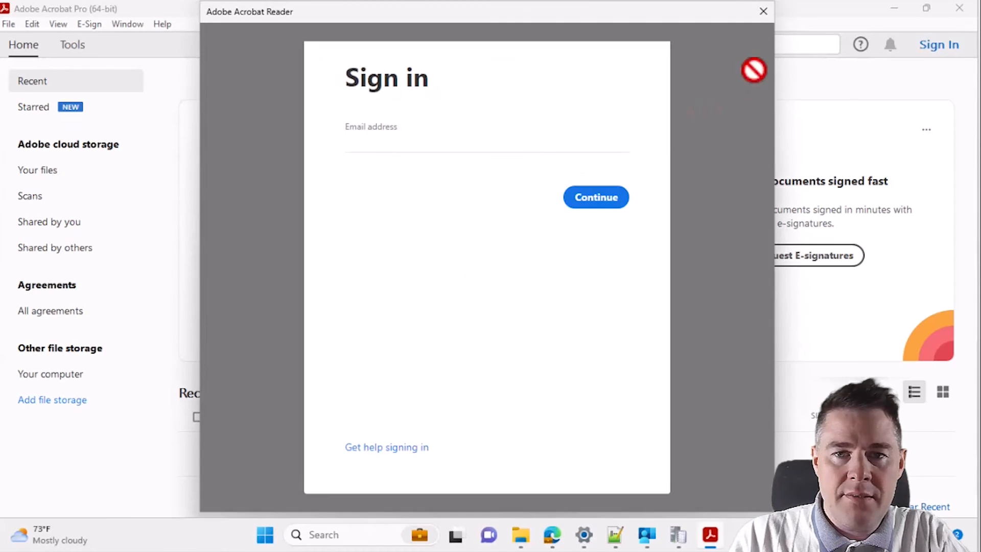
{"action": "left_click", "coordinate": [763, 13]}
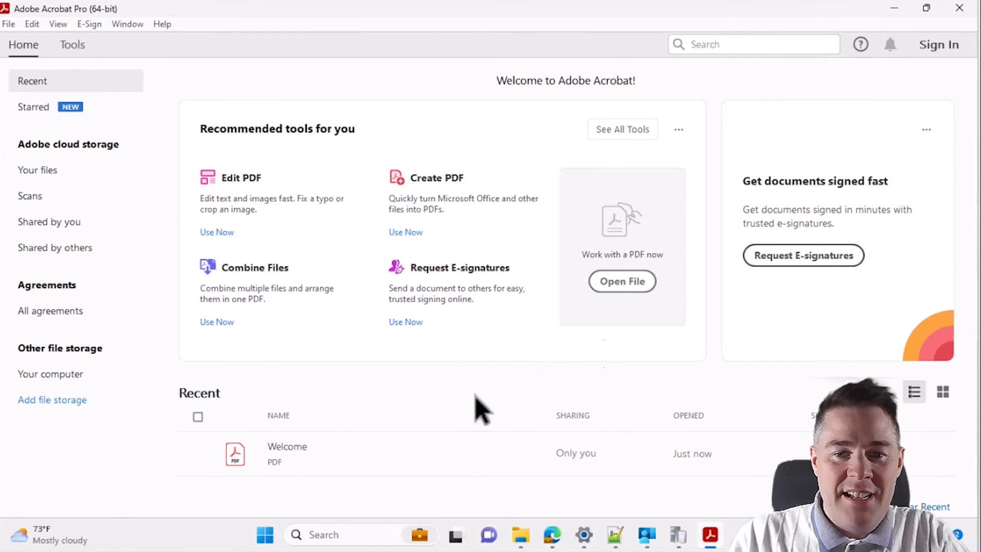
{"action": "left_click", "coordinate": [960, 8]}
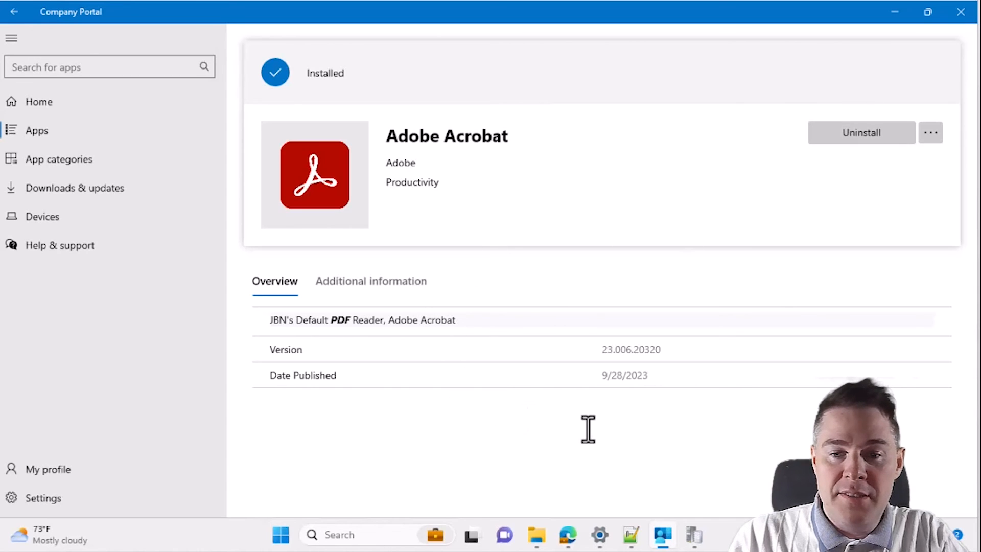
Switch to Edge and find the Acrobat Pro installer for Windows (64 Bit) on Adobe's enterprise download page.
{"action": "left_click", "coordinate": [569, 534]}
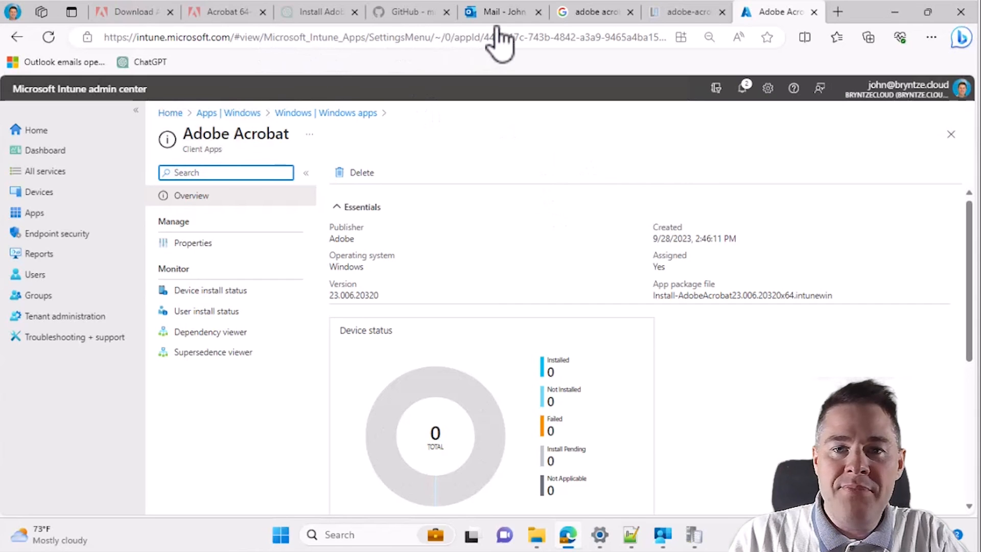
{"action": "left_click", "coordinate": [309, 12]}
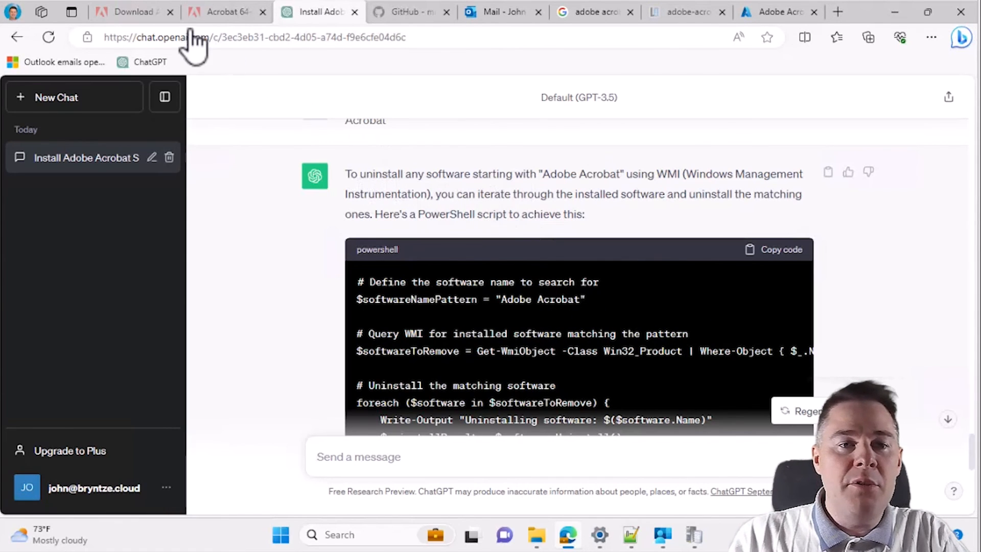
{"action": "left_click", "coordinate": [132, 15]}
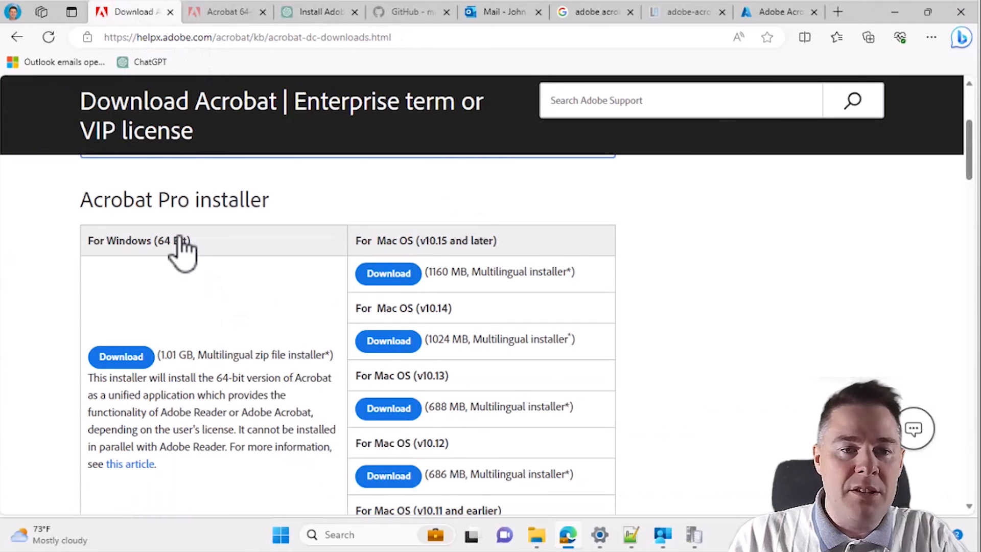
{"action": "scroll", "coordinate": [249, 359], "scroll_direction": "up", "scroll_amount": 1}
{"action": "scroll", "coordinate": [250, 360], "scroll_direction": "up", "scroll_amount": 3}
{"action": "scroll", "coordinate": [250, 360], "scroll_direction": "down", "scroll_amount": 10}
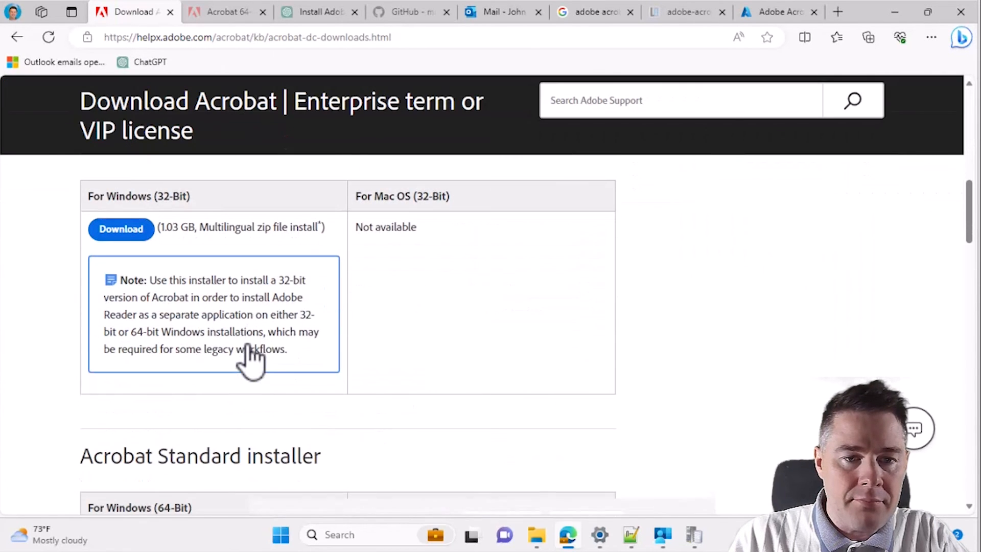
{"action": "scroll", "coordinate": [250, 360], "scroll_direction": "up", "scroll_amount": 5}
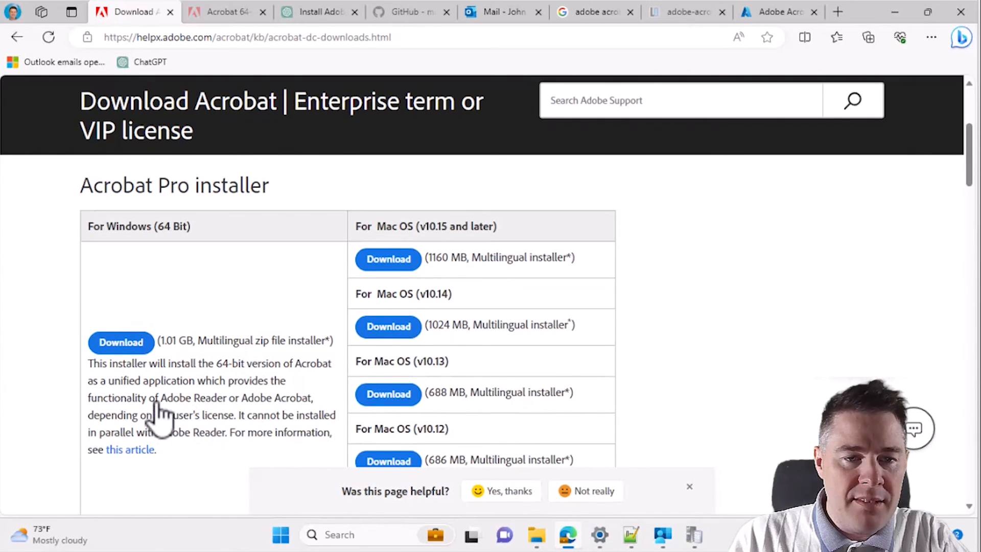
Highlight the 64-bit installer description's wording about the unified application, Adobe Acrobat and Adobe Reader.
{"action": "left_click_drag", "start_coordinate": [125, 381], "coordinate": [197, 363]}
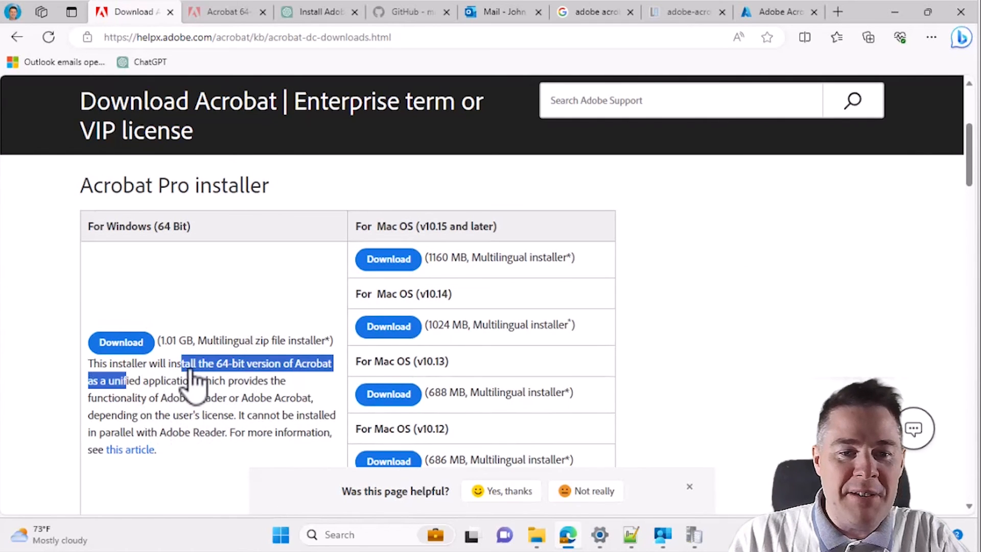
{"action": "left_click", "coordinate": [159, 401]}
{"action": "left_click_drag", "start_coordinate": [159, 401], "coordinate": [290, 403]}
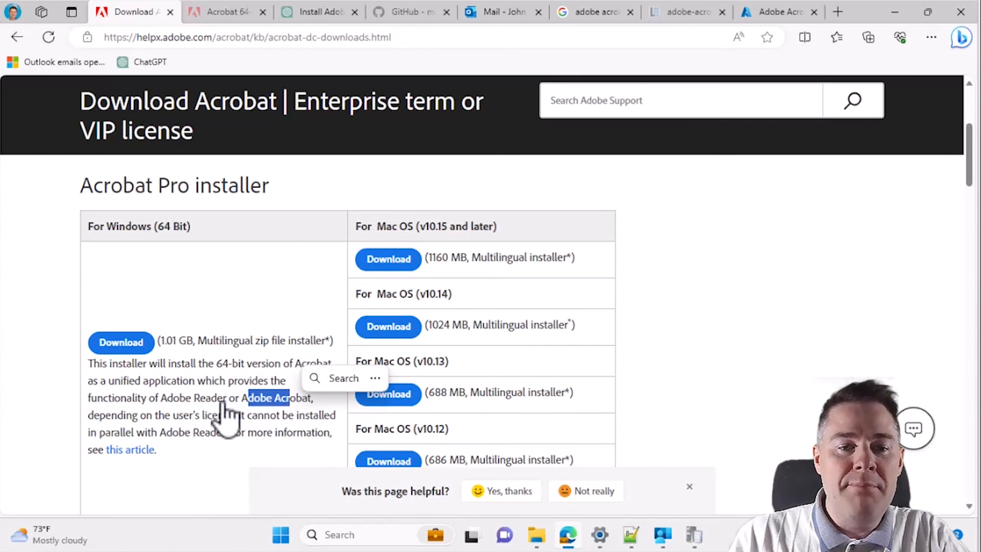
{"action": "left_click_drag", "start_coordinate": [229, 402], "coordinate": [167, 402]}
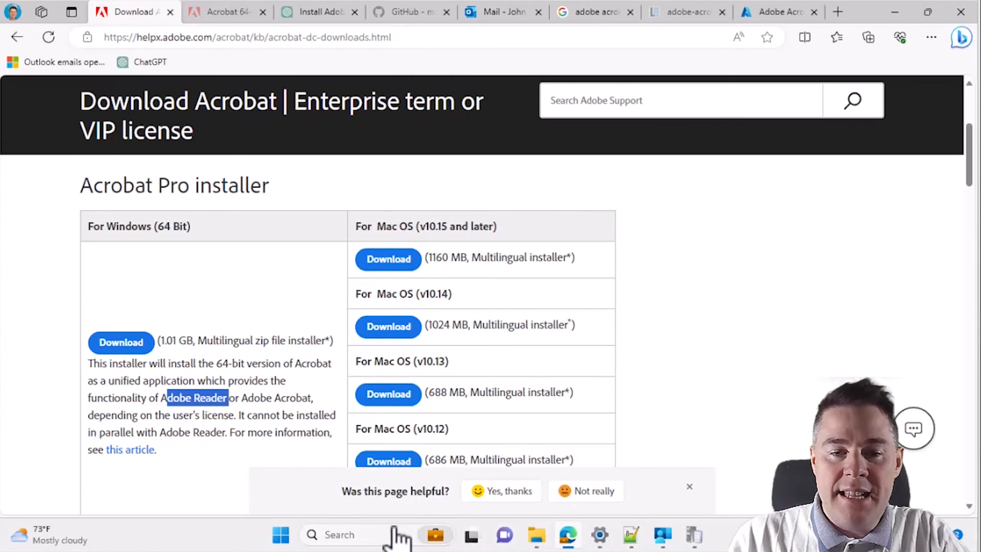
Launch Registry Editor and allow it to make changes to the device.
{"action": "left_click", "coordinate": [289, 534]}
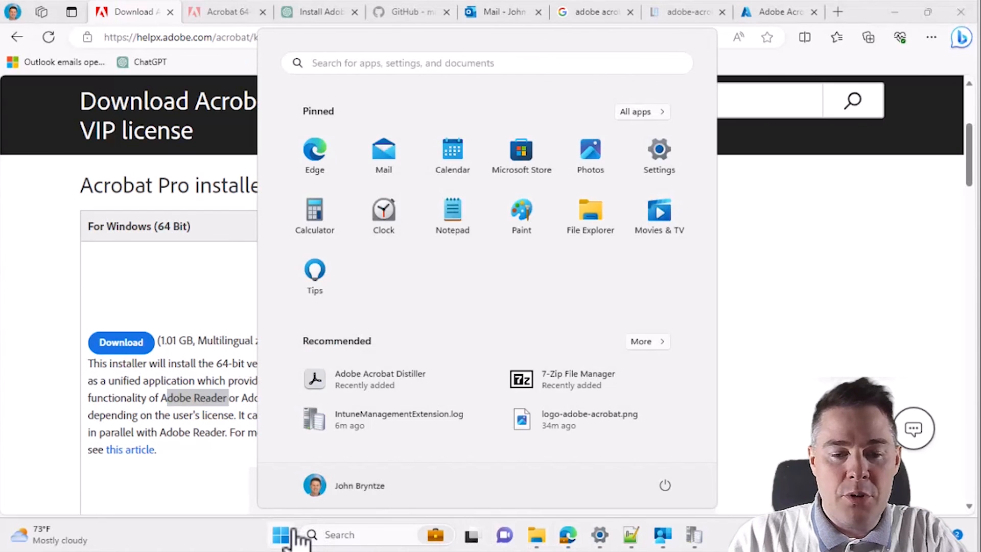
{"action": "type", "text": "reged"}
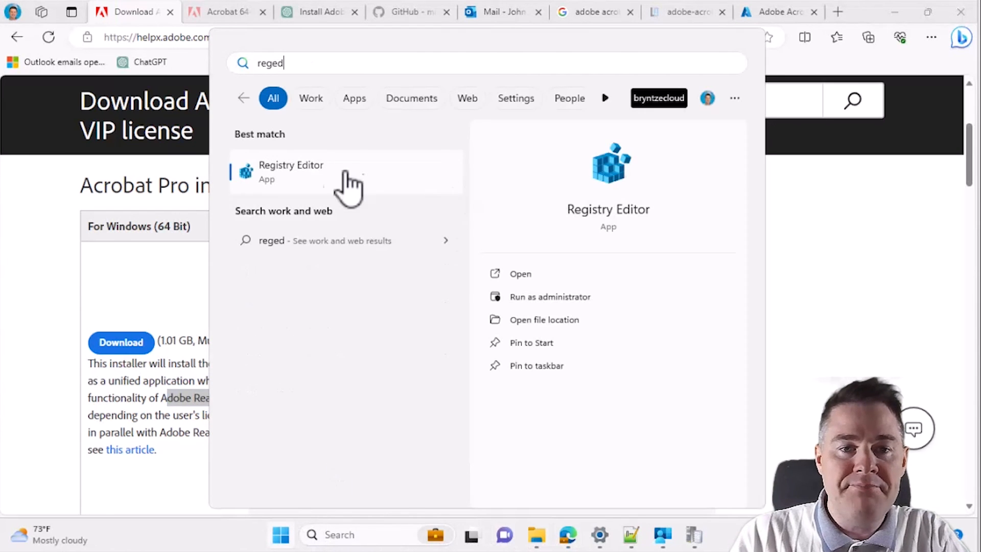
{"action": "left_click", "coordinate": [314, 169]}
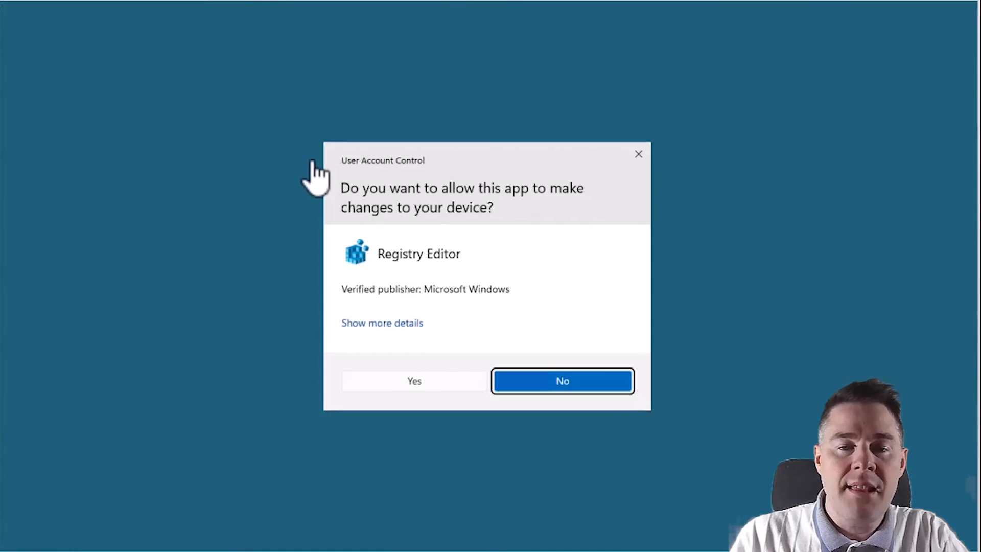
{"action": "left_click", "coordinate": [404, 382]}
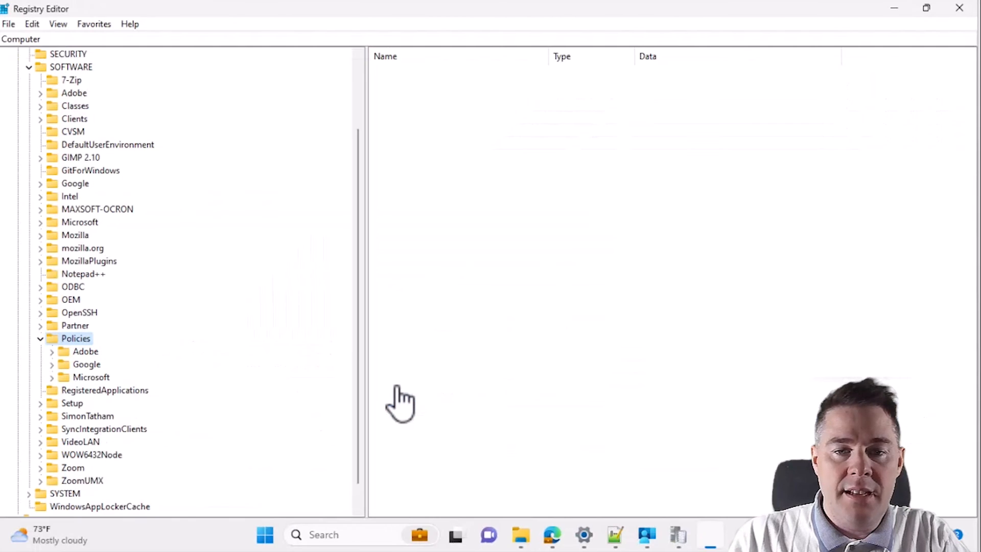
Inspect bIsSCReducedModeEnforcedEx under HKEY_LOCAL_MACHINE\SOFTWARE\Policies\Adobe\Adobe Acrobat\DC\FeatureLockDown, and view the cIPM subkey.
{"action": "left_click", "coordinate": [79, 351]}
{"action": "left_click", "coordinate": [52, 351]}
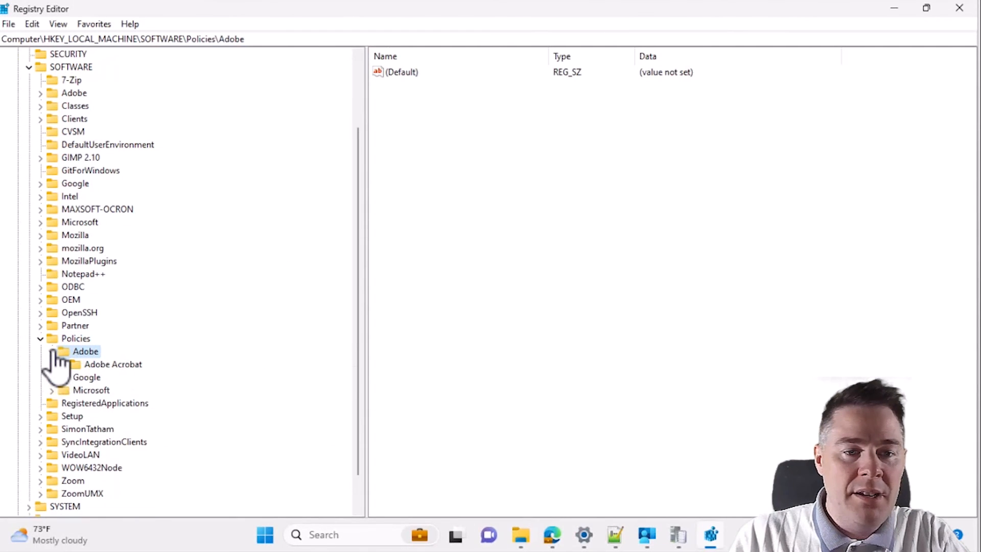
{"action": "left_click", "coordinate": [64, 365]}
{"action": "left_click", "coordinate": [74, 377]}
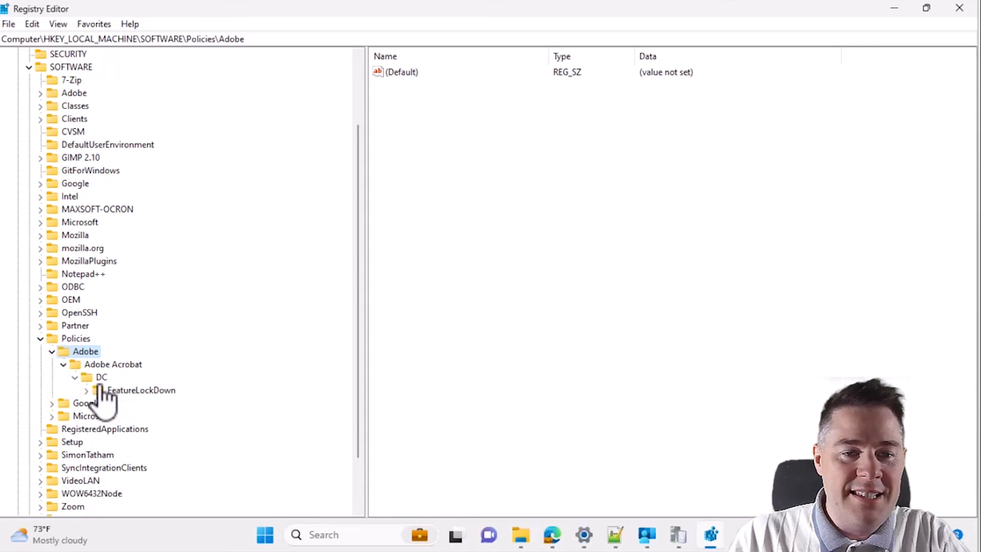
{"action": "left_click", "coordinate": [86, 391]}
{"action": "left_click", "coordinate": [134, 392]}
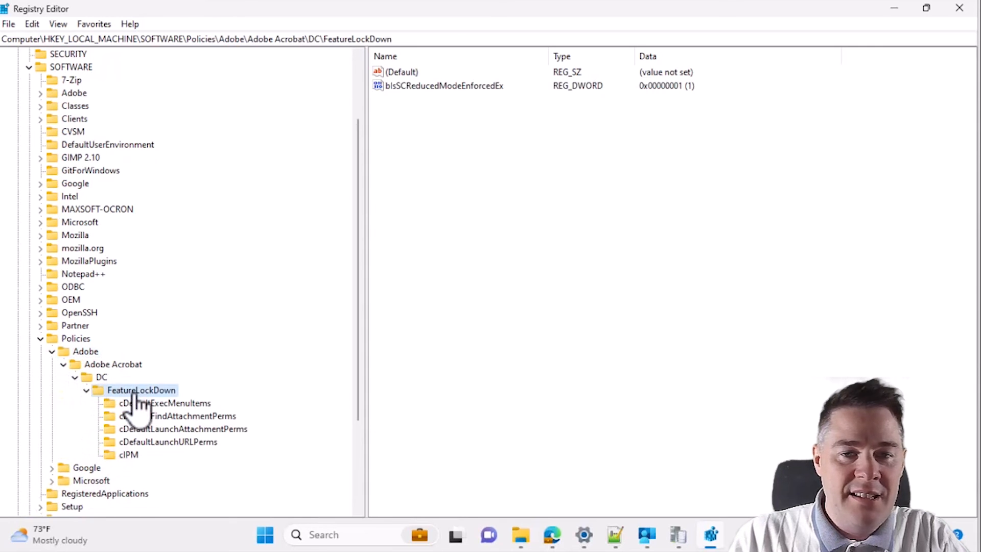
{"action": "left_click", "coordinate": [437, 90]}
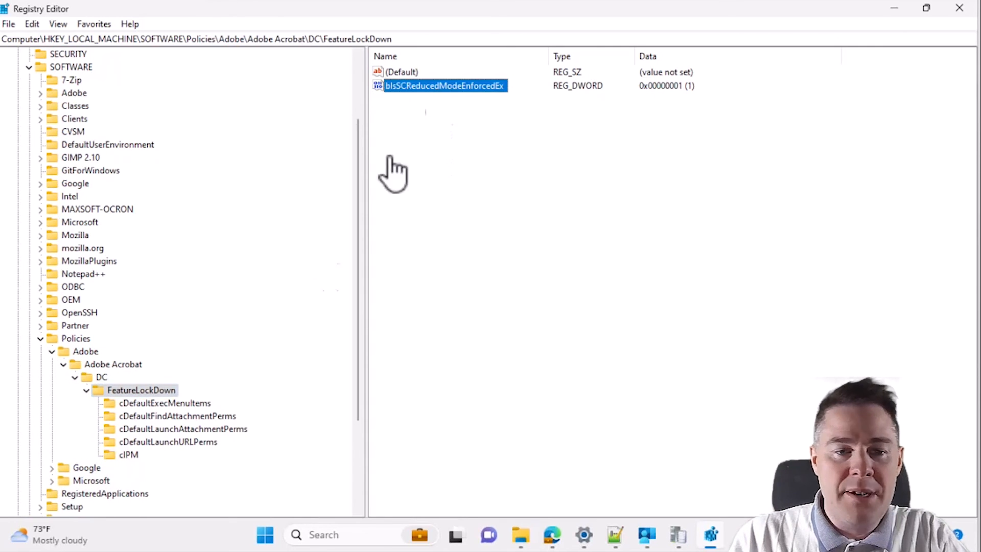
{"action": "left_click", "coordinate": [129, 454]}
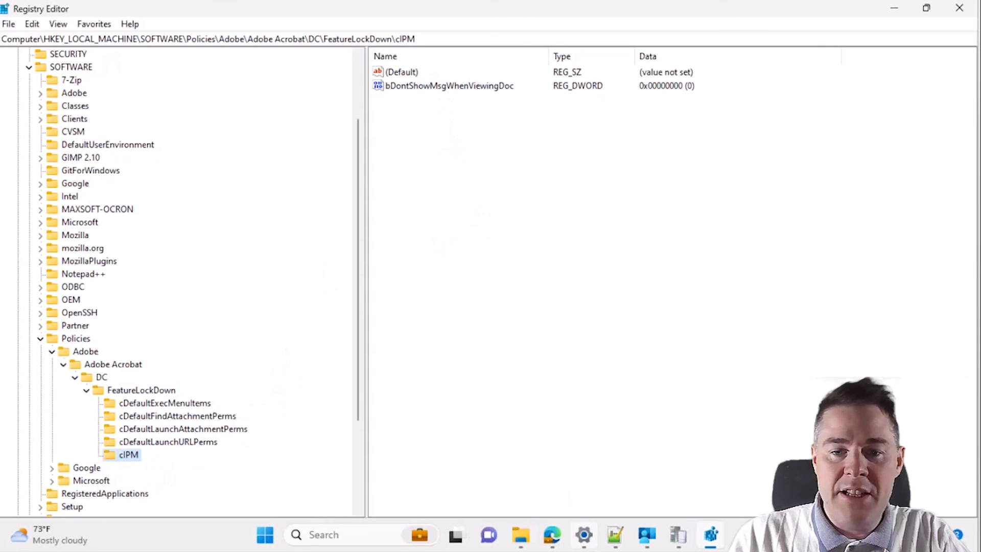
Open Install-AdobeAcrobat23.006.20320x64.ps1 from the AdobeAcrobat23.006.20320x64 package's Source folder in Notepad++.
{"action": "left_click", "coordinate": [616, 534]}
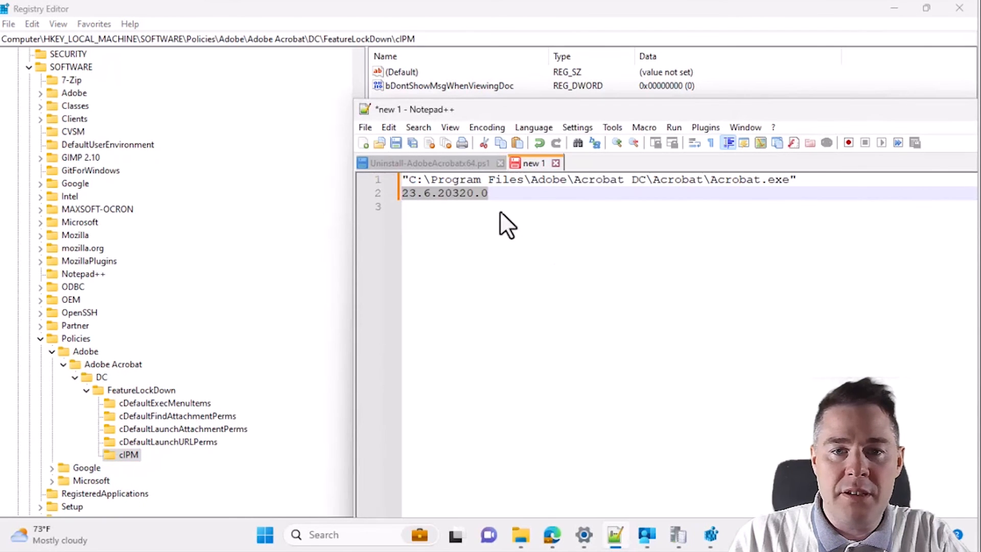
{"action": "left_click", "coordinate": [519, 547]}
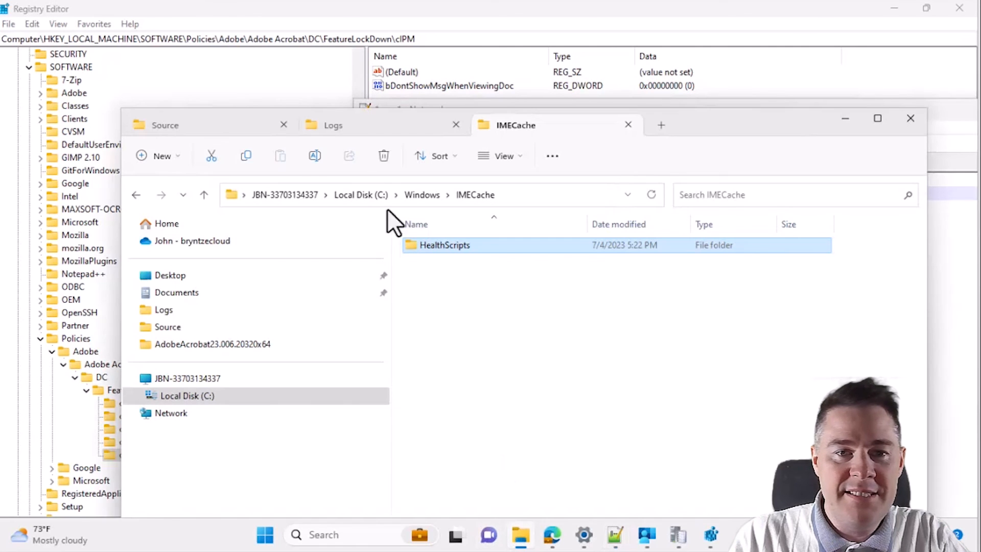
{"action": "left_click", "coordinate": [229, 125]}
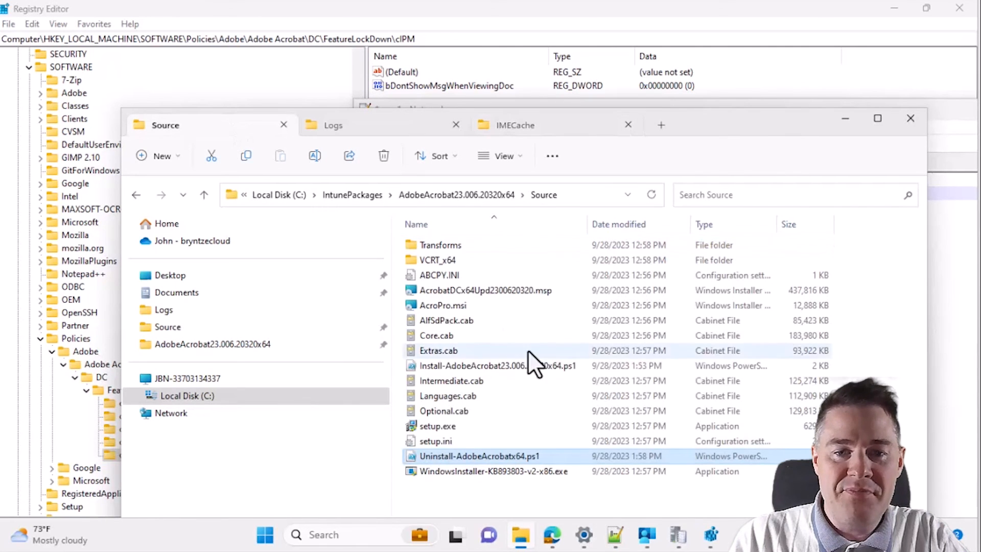
{"action": "left_click", "coordinate": [480, 367]}
{"action": "right_click", "coordinate": [480, 367]}
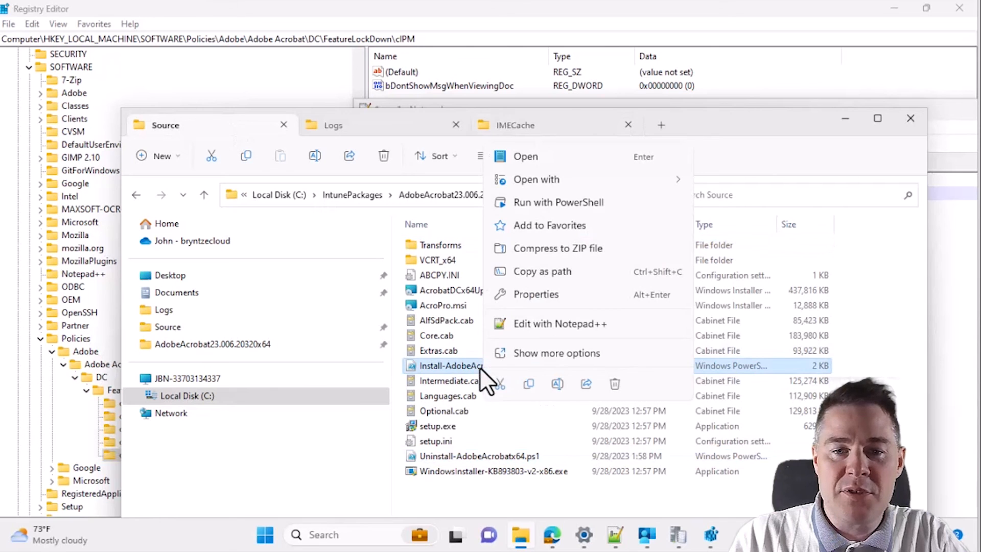
{"action": "left_click", "coordinate": [557, 324]}
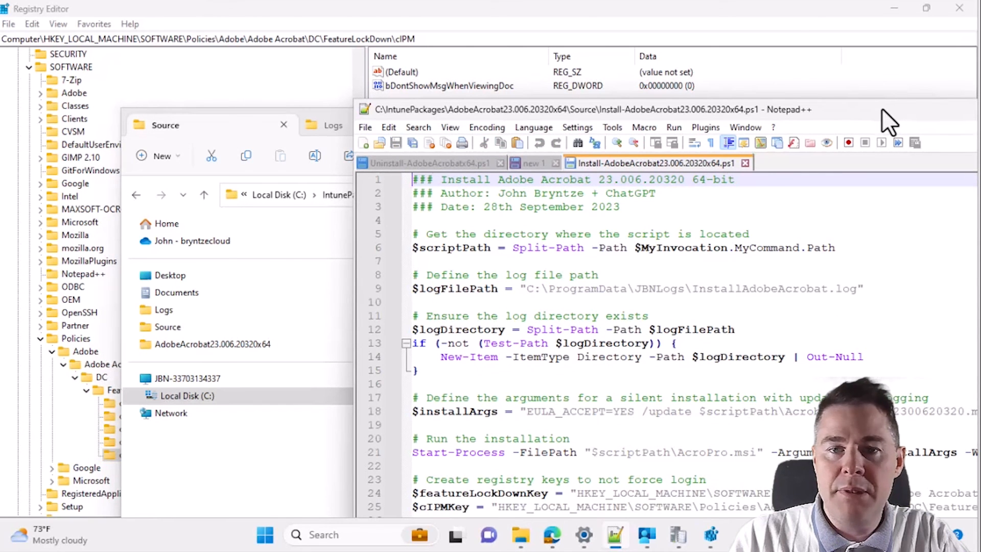
Maximize the install script and highlight its no-forced-login registry section on lines 23–35, plus the Start-Process command that runs AcroPro.msi.
{"action": "double_click", "coordinate": [881, 108]}
{"action": "scroll", "coordinate": [483, 369], "scroll_direction": "down", "scroll_amount": 2}
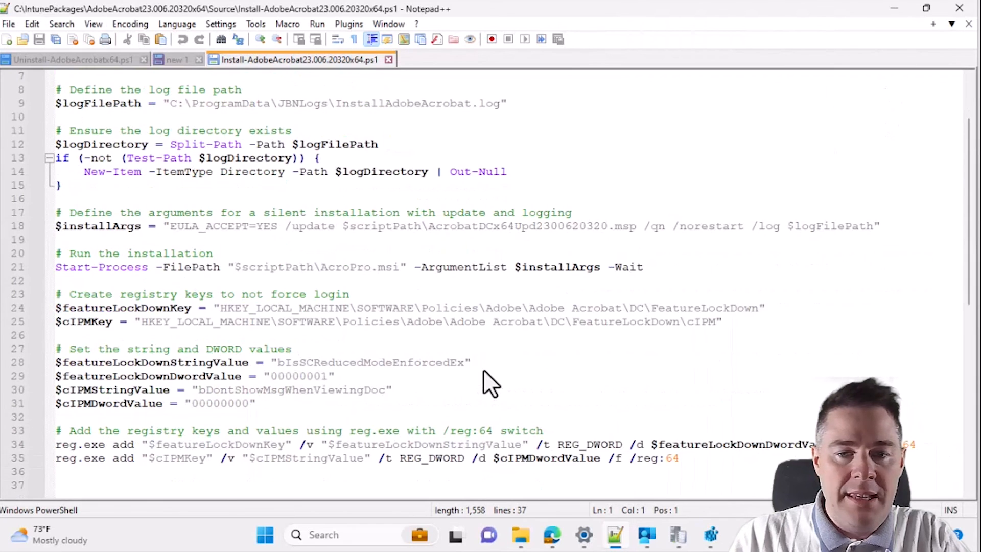
{"action": "left_click_drag", "start_coordinate": [687, 462], "coordinate": [59, 298]}
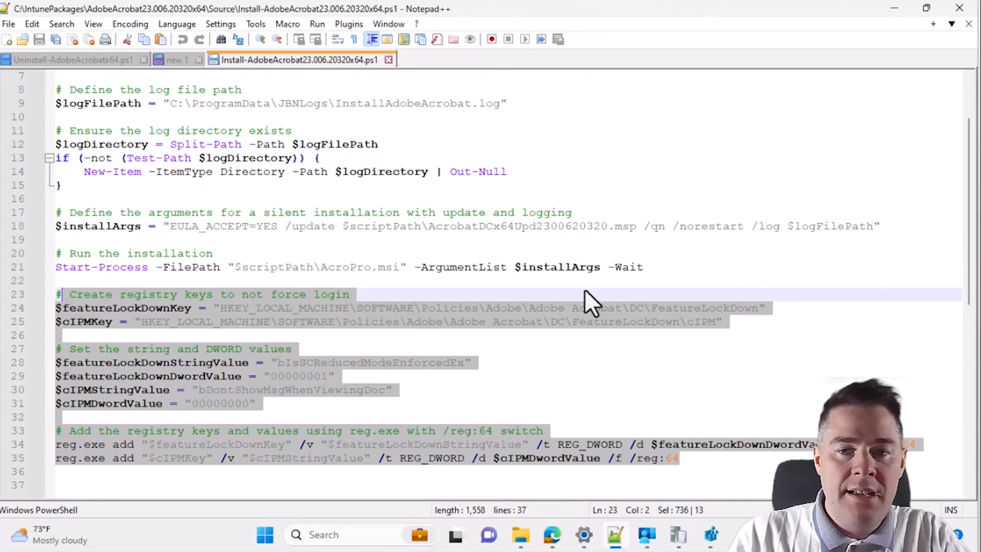
{"action": "left_click_drag", "start_coordinate": [647, 267], "coordinate": [181, 252]}
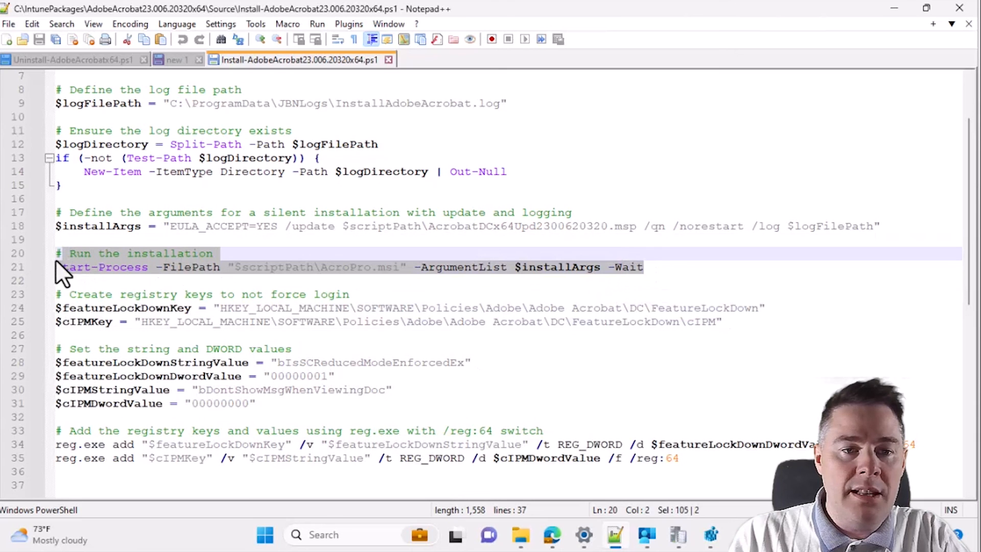
{"action": "left_click", "coordinate": [463, 267]}
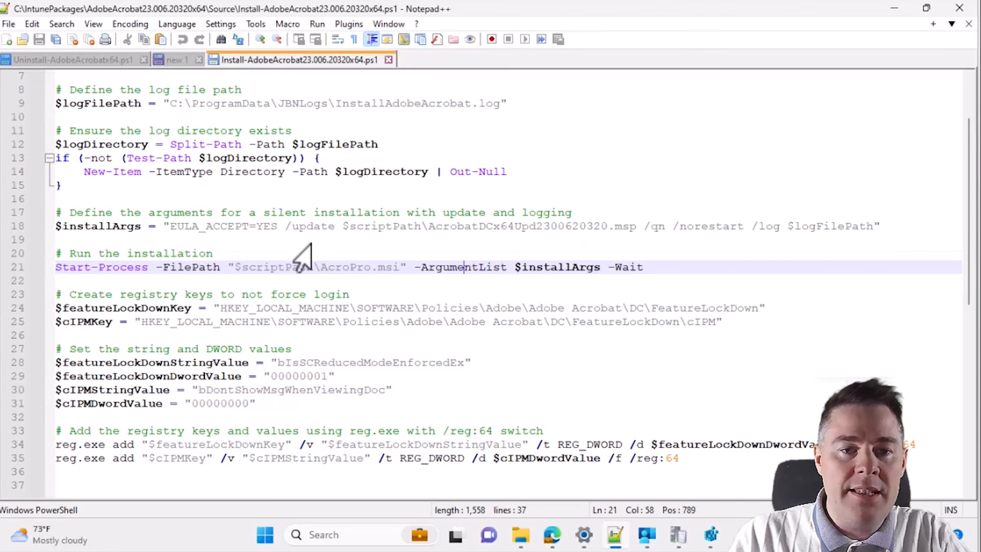
Highlight the $installArgs parts on line 18 in turn: EULA_ACCEPT=YES, the AcrobatDCx64Upd2300620320.msp update file, qn and norestart.
{"action": "left_click_drag", "start_coordinate": [170, 226], "coordinate": [276, 226]}
{"action": "left_click", "coordinate": [290, 226]}
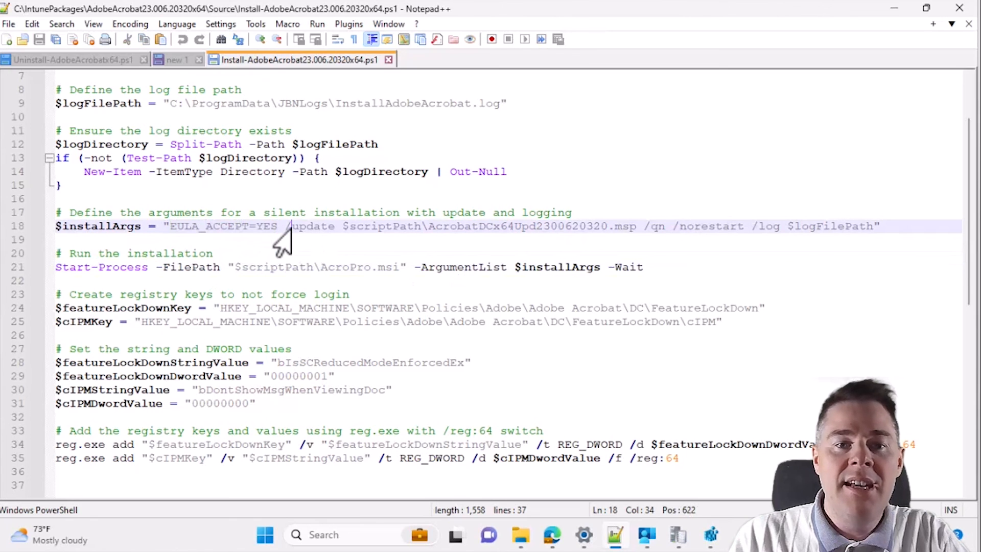
{"action": "left_click_drag", "start_coordinate": [638, 227], "coordinate": [464, 228]}
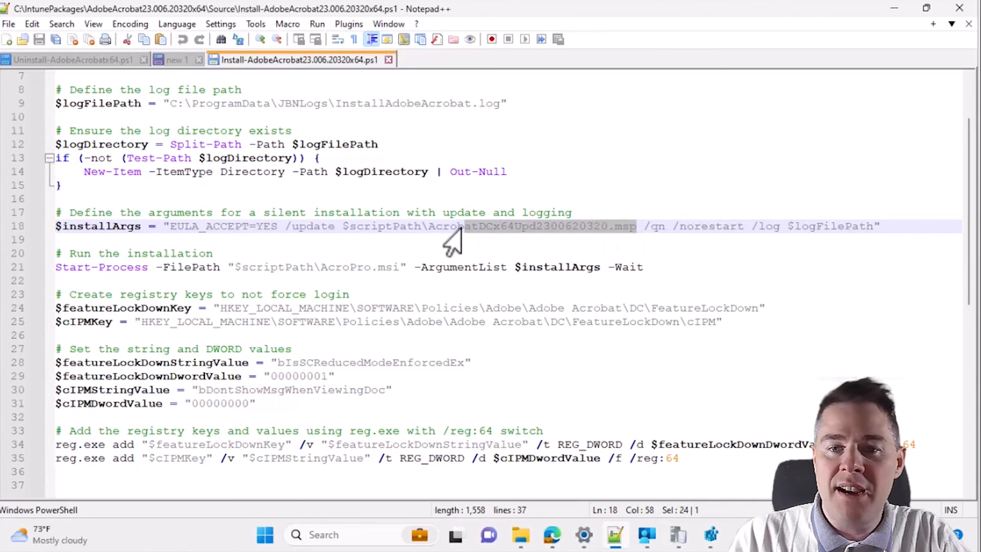
{"action": "double_click", "coordinate": [656, 226]}
{"action": "double_click", "coordinate": [706, 226]}
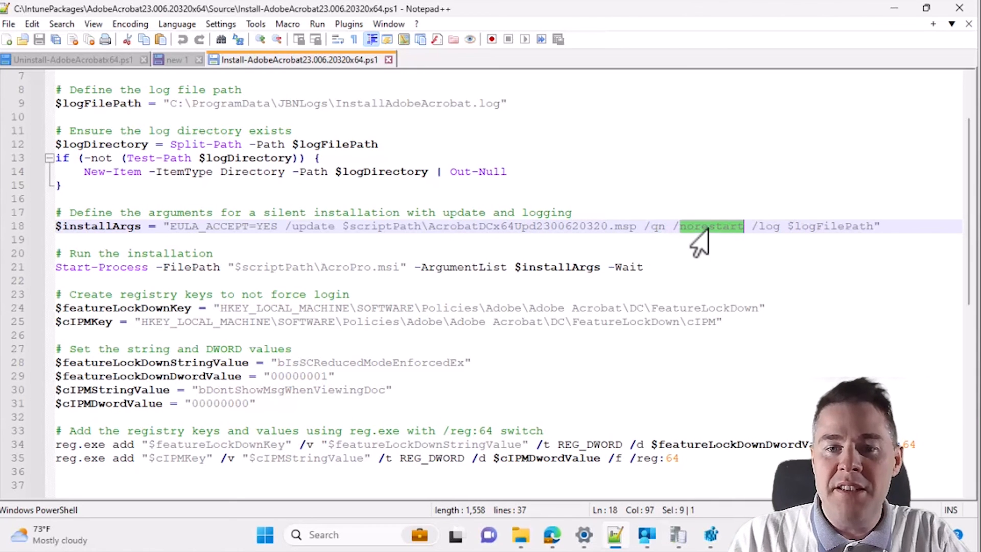
{"action": "left_click", "coordinate": [761, 228]}
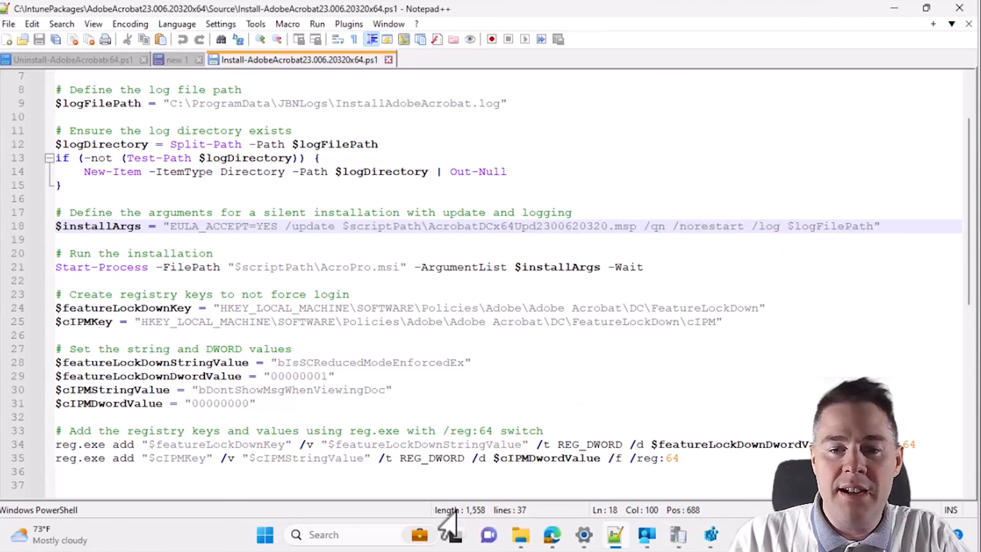
Switch to File Explorer, open the C:\ProgramData\JBNLogs folder and select InstallAdobeAcrobat.log.
{"action": "left_click", "coordinate": [520, 536]}
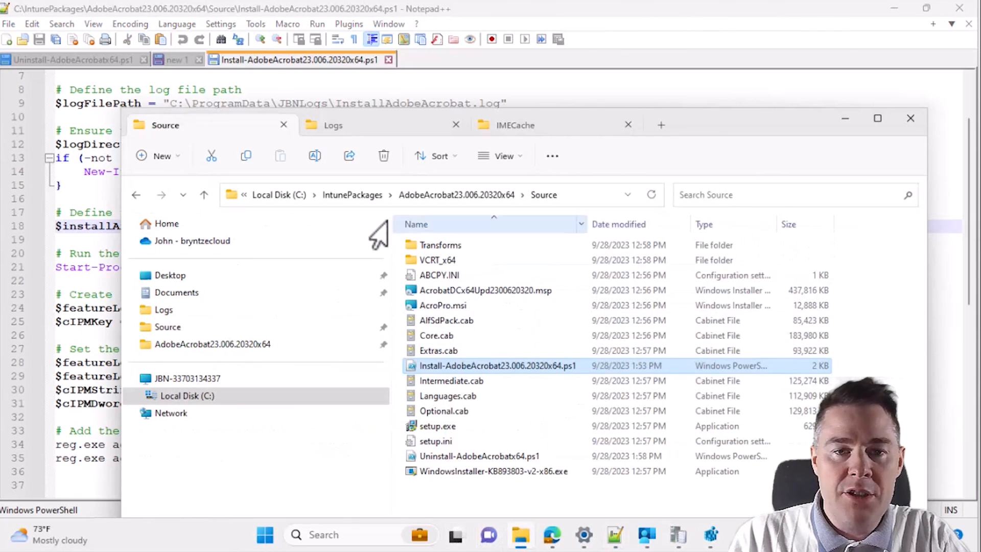
{"action": "left_click", "coordinate": [375, 129]}
{"action": "left_click", "coordinate": [265, 196]}
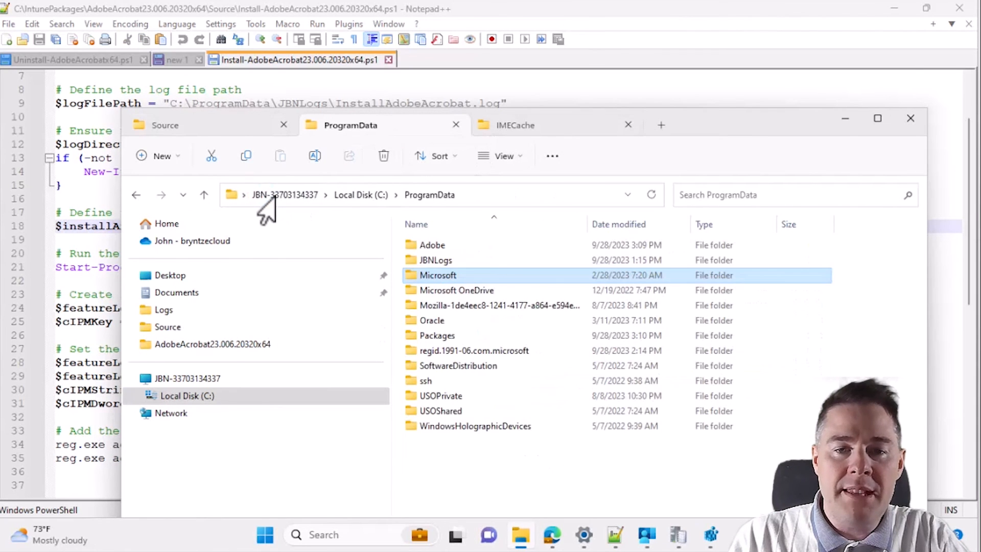
{"action": "double_click", "coordinate": [432, 261]}
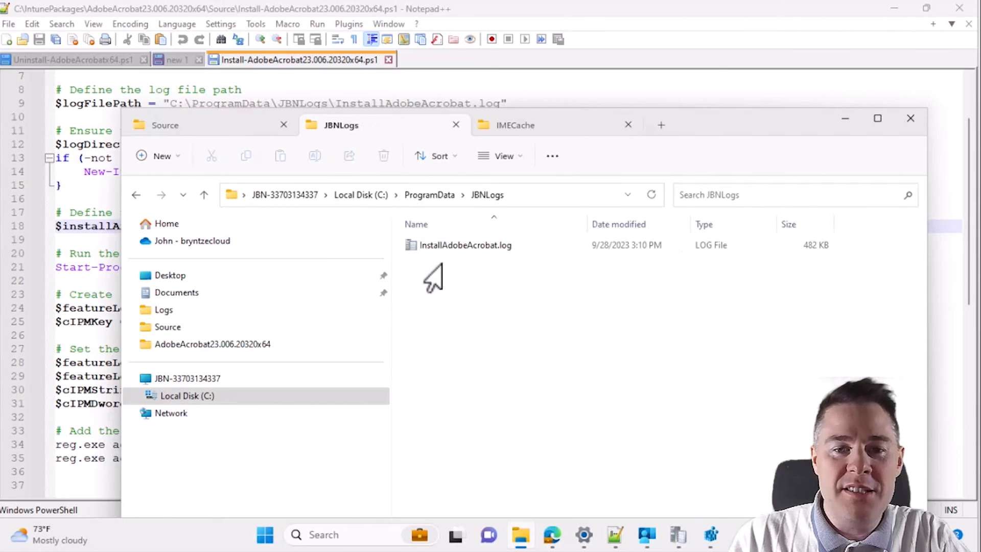
{"action": "left_click", "coordinate": [475, 250]}
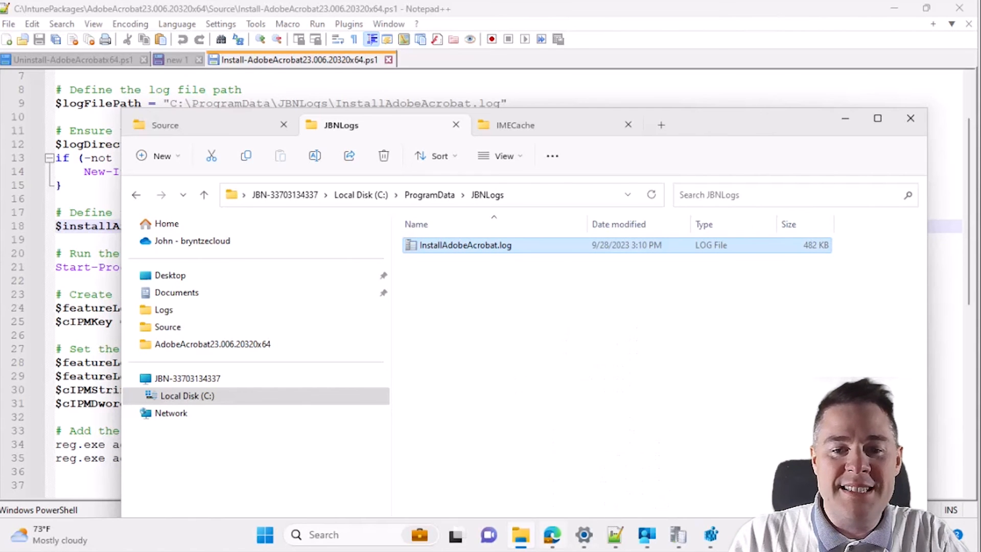
Switch to the Microsoft Intune admin center in Edge and open the Adobe Acrobat app's device install status.
{"action": "left_click", "coordinate": [552, 535]}
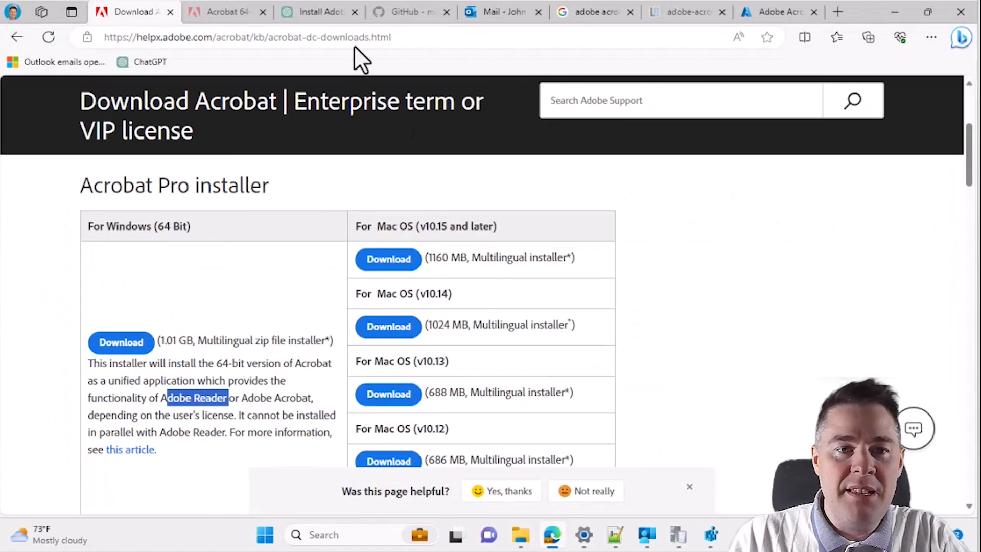
{"action": "left_click", "coordinate": [772, 15]}
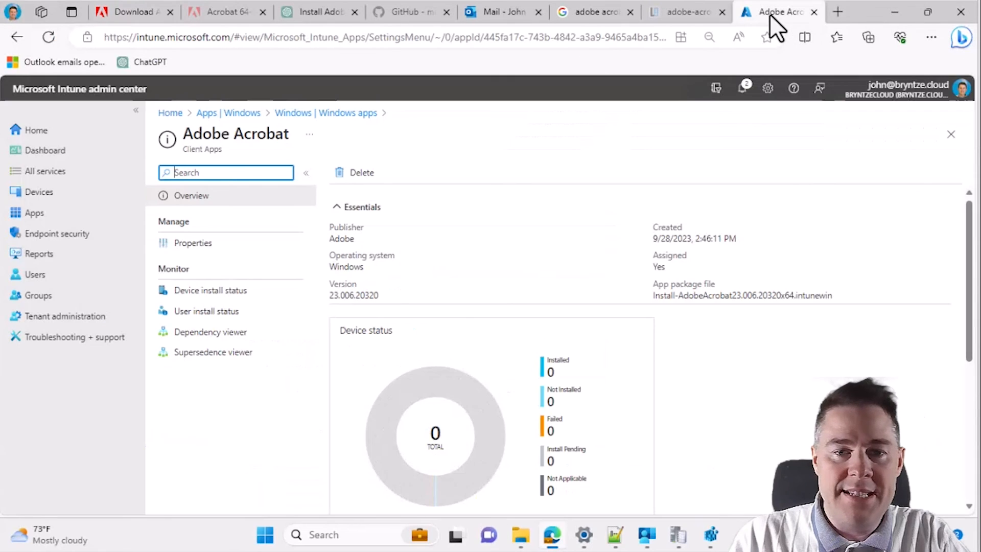
{"action": "left_click", "coordinate": [461, 284]}
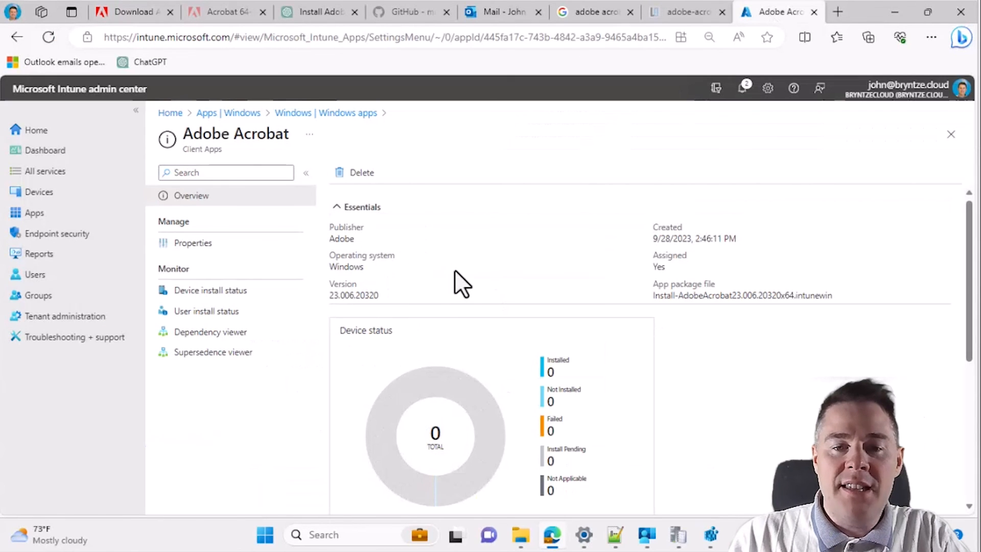
{"action": "left_click", "coordinate": [204, 291]}
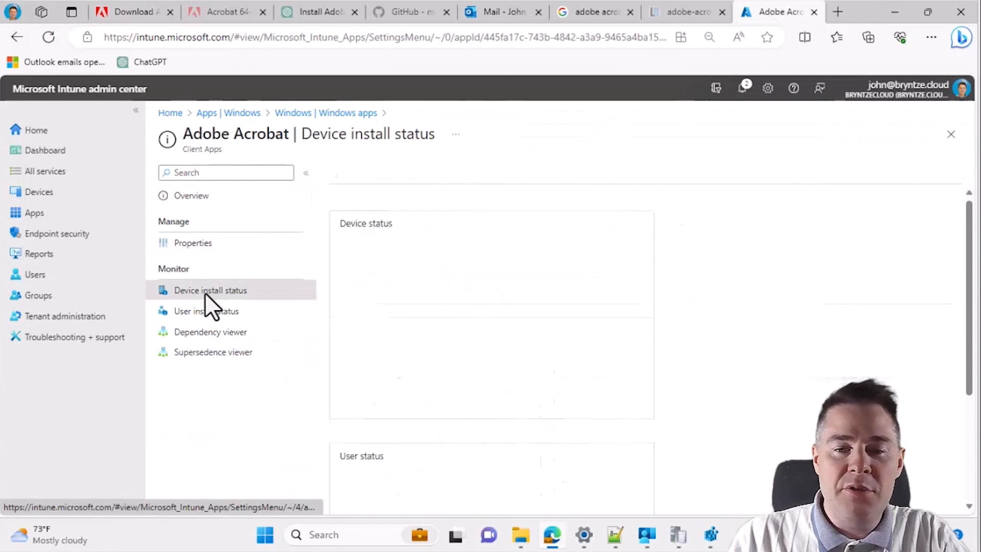